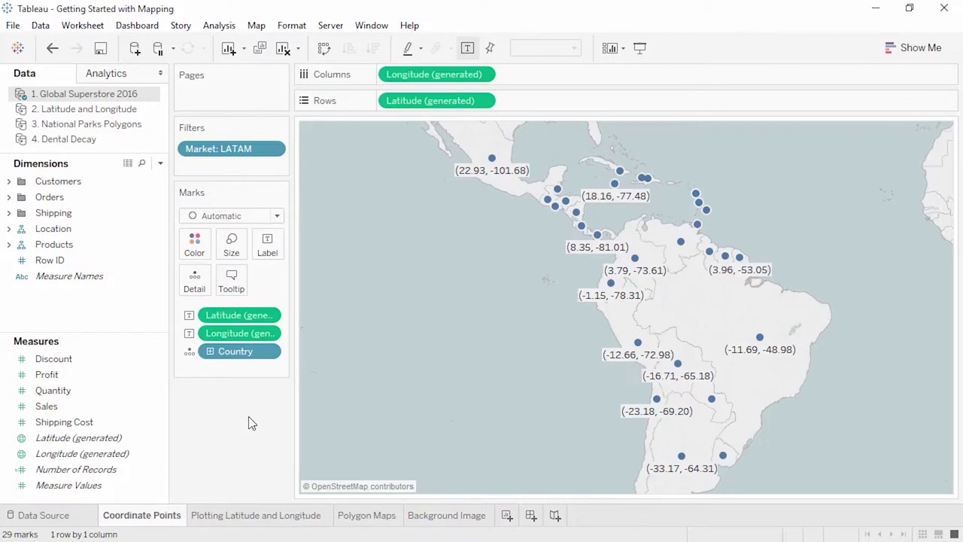
- Look through the example worksheets for plotting latitude and longitude, polygon maps and the background image
click(259, 516)
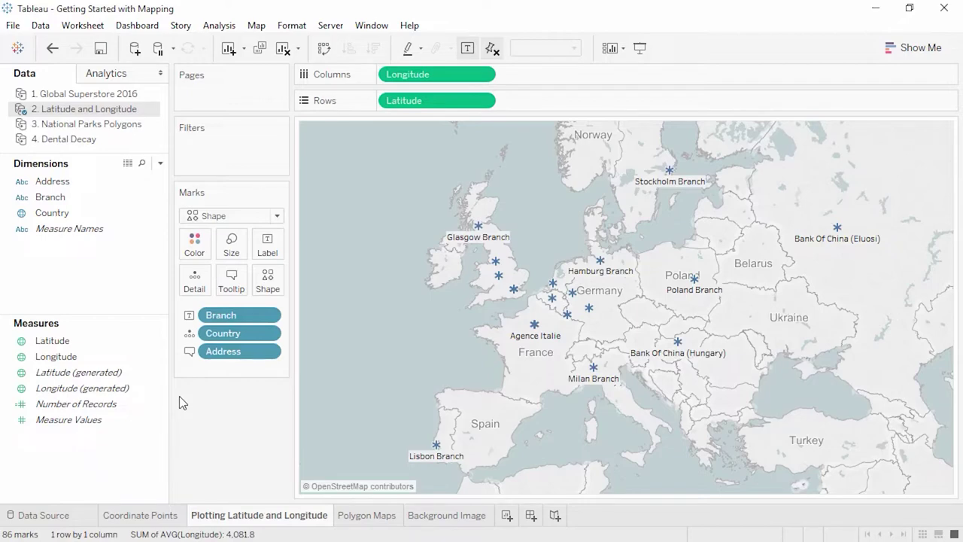
click(360, 516)
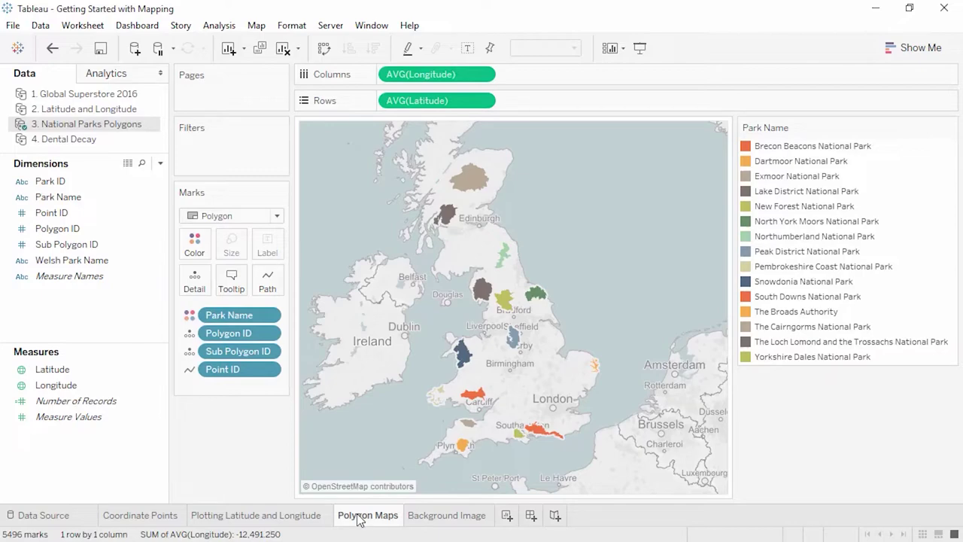
click(419, 520)
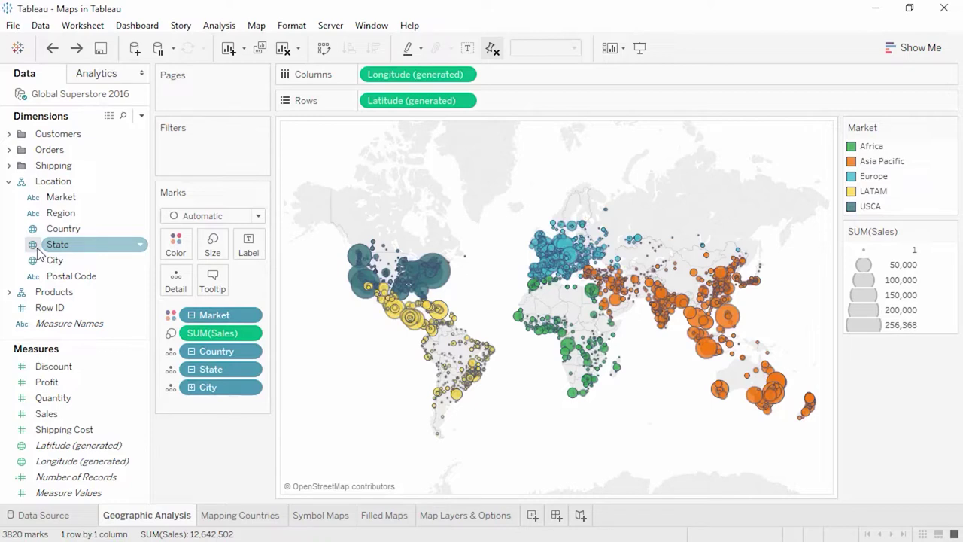
- Assign the ZIP Code/Postcode geographic role to the Postal Code field
click(36, 276)
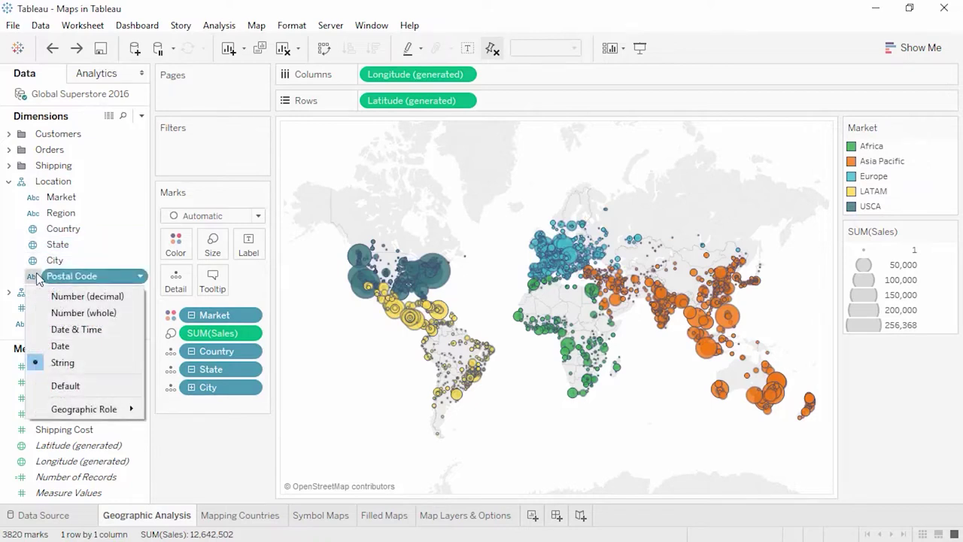
mouse_move(96, 410)
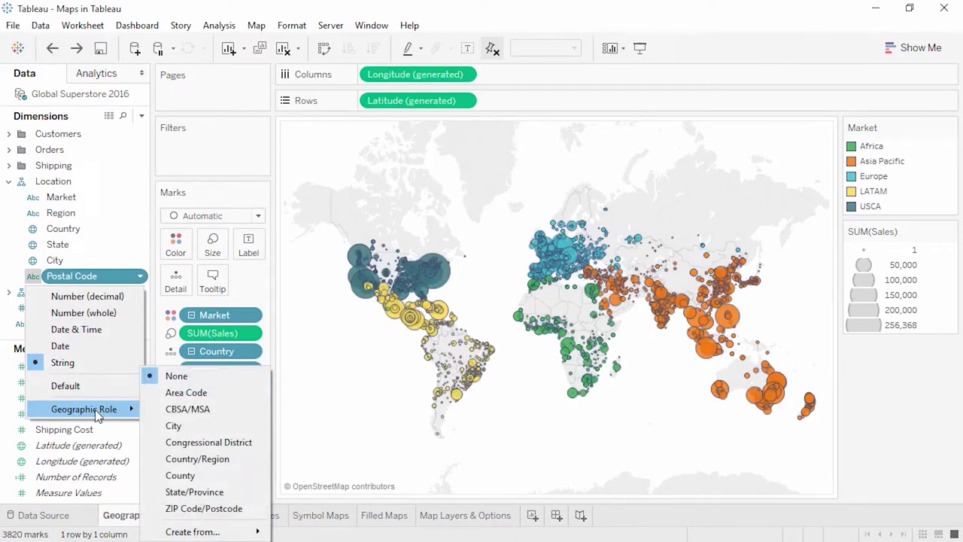
click(213, 510)
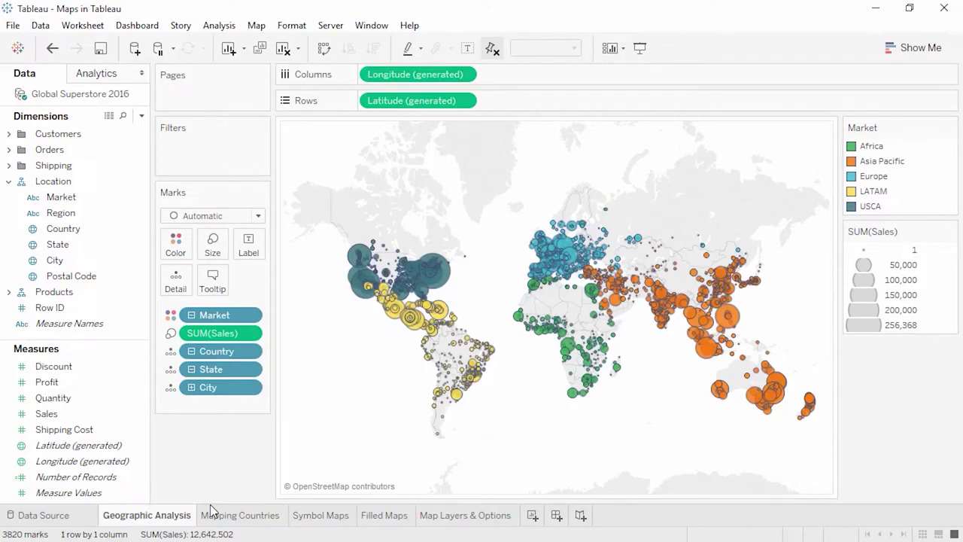
- On the Mapping Countries worksheet, build a map from Country and add State as a further level of detail
click(226, 515)
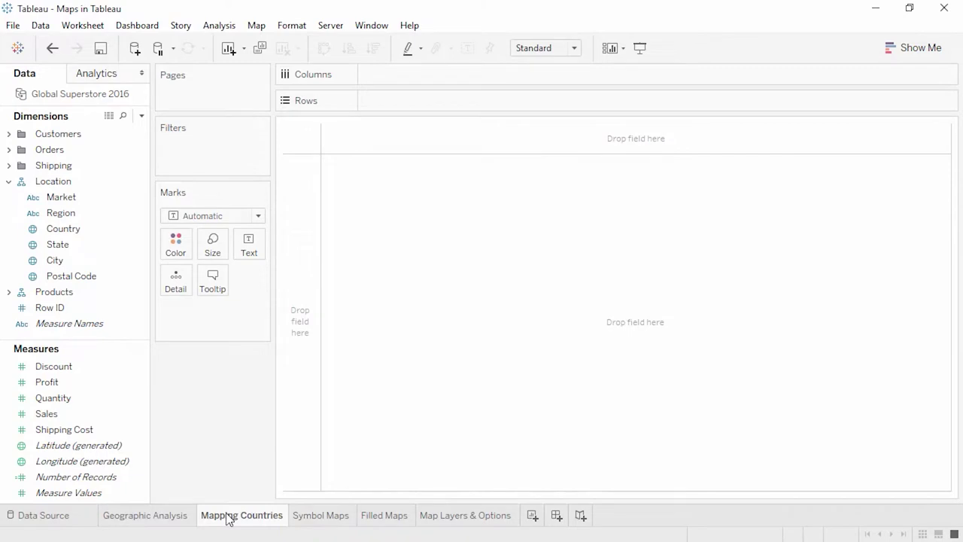
click(105, 229)
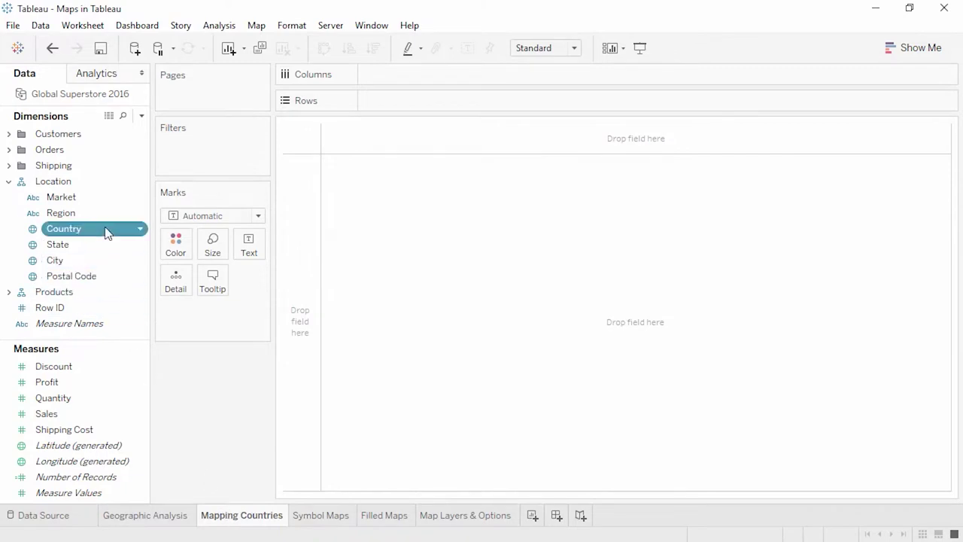
double_click(106, 229)
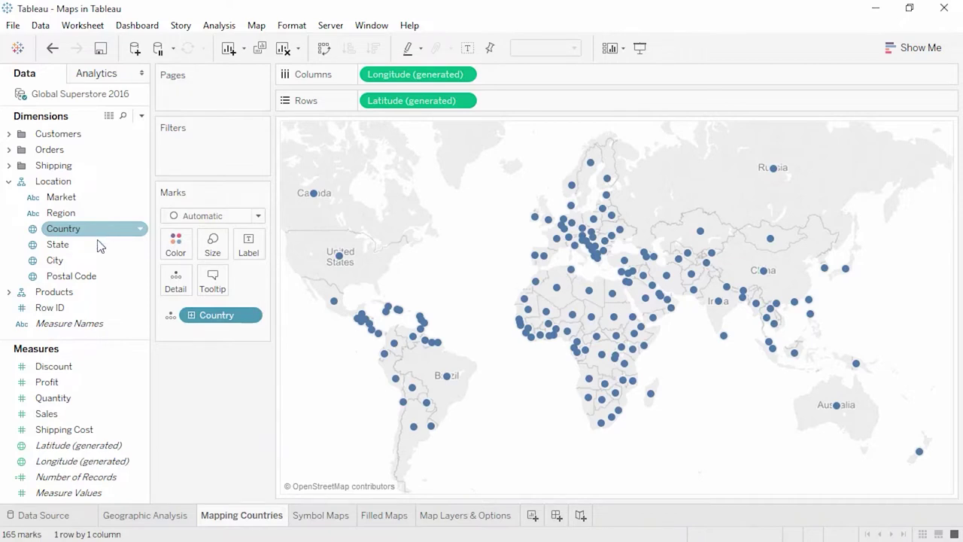
drag(98, 247, 394, 242)
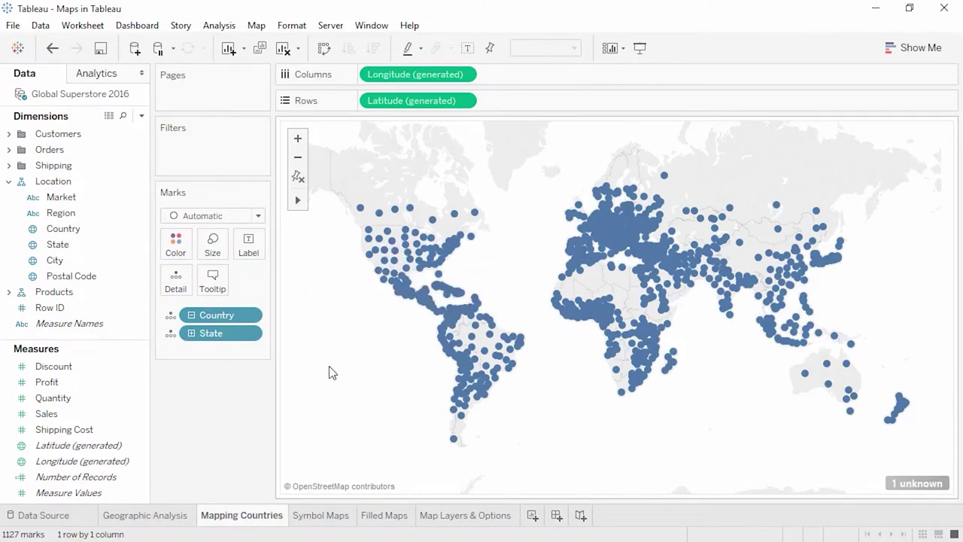
- On the Symbol Maps worksheet, change the mark type to Shape and use the thin X symbol
click(319, 516)
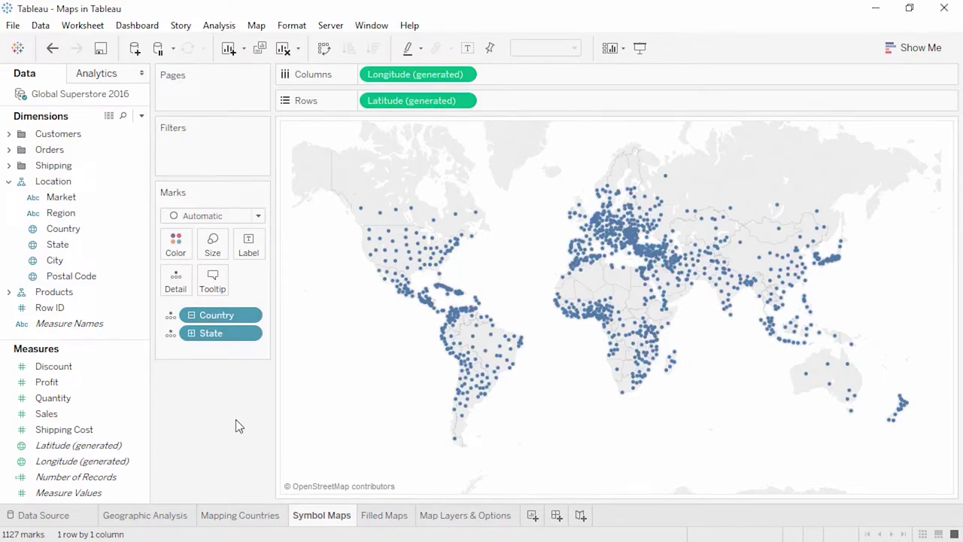
click(218, 215)
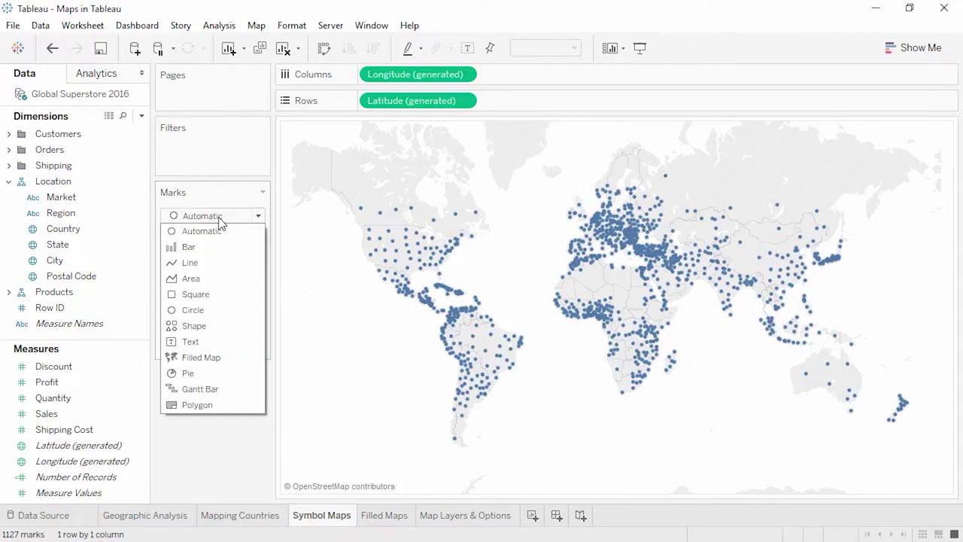
click(215, 325)
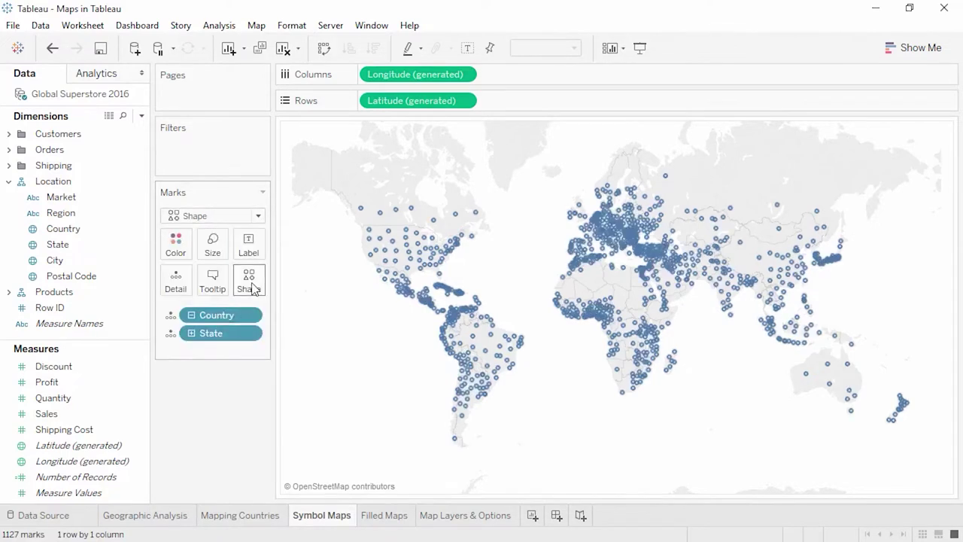
click(251, 282)
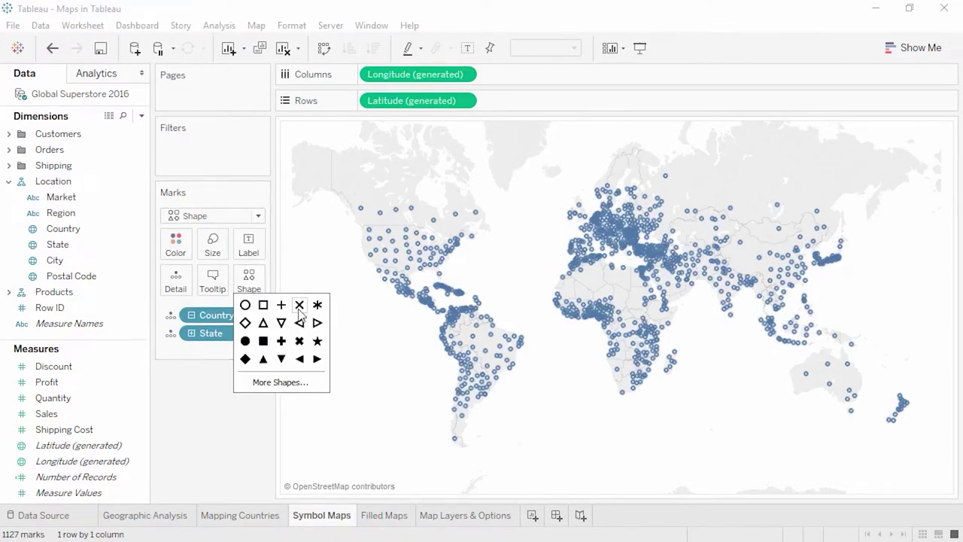
click(301, 306)
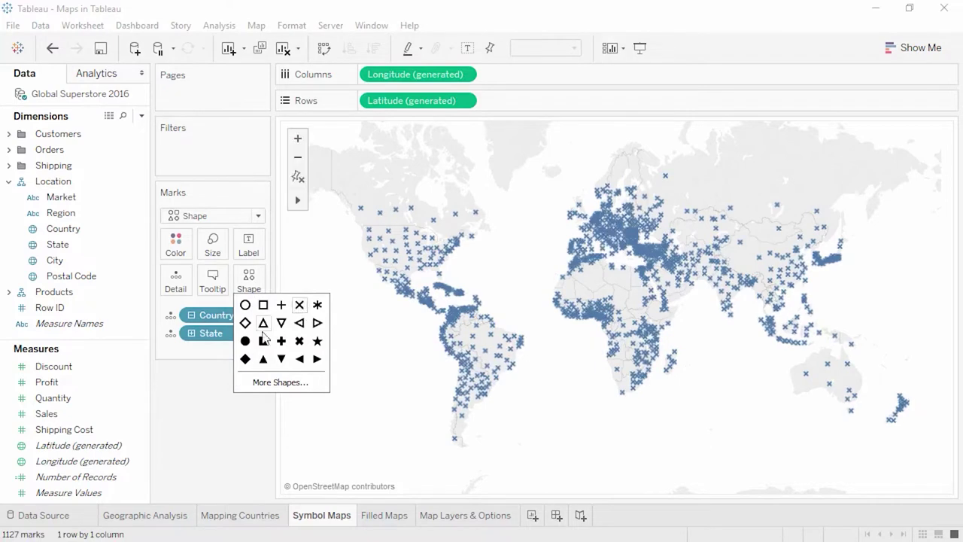
- Slightly enlarge the X symbols and color them by Market
click(212, 248)
drag(229, 285, 232, 284)
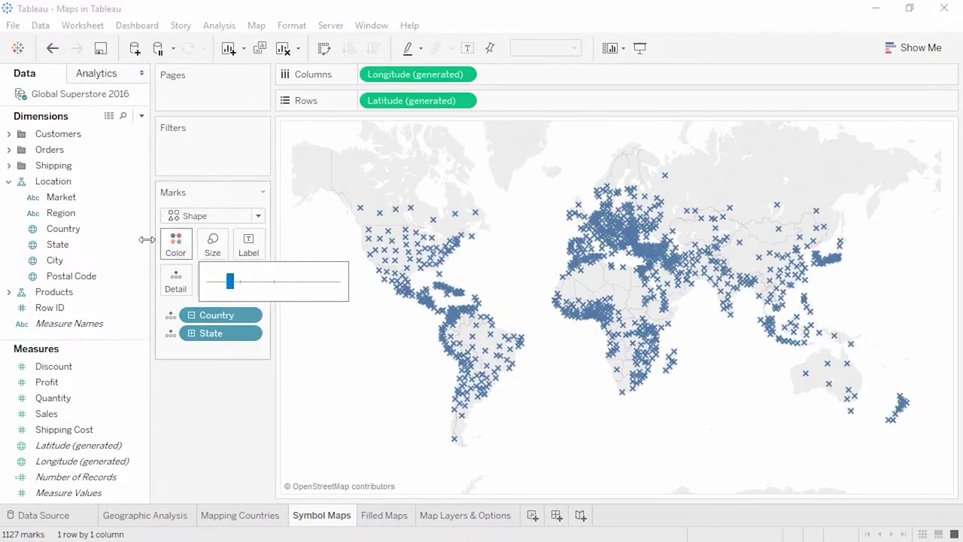
drag(62, 198, 180, 249)
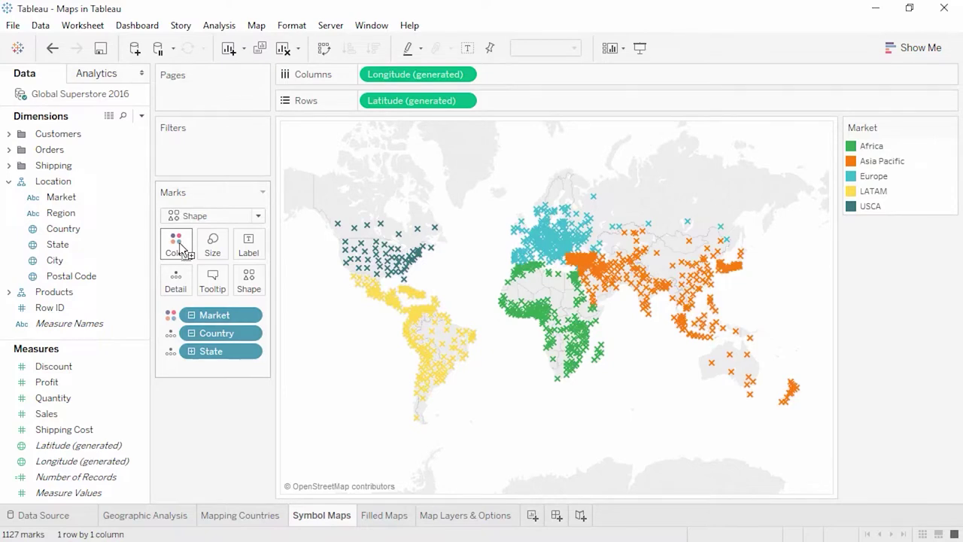
- Switch to the Filled Maps worksheet
click(380, 516)
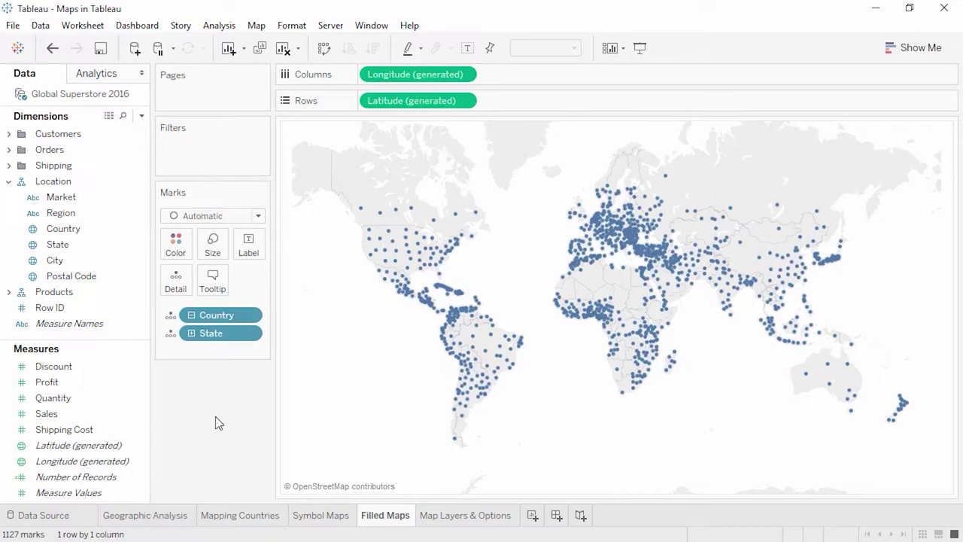
- Try the Filled Map mark type on the country and state map, and undo the change
click(213, 217)
click(209, 357)
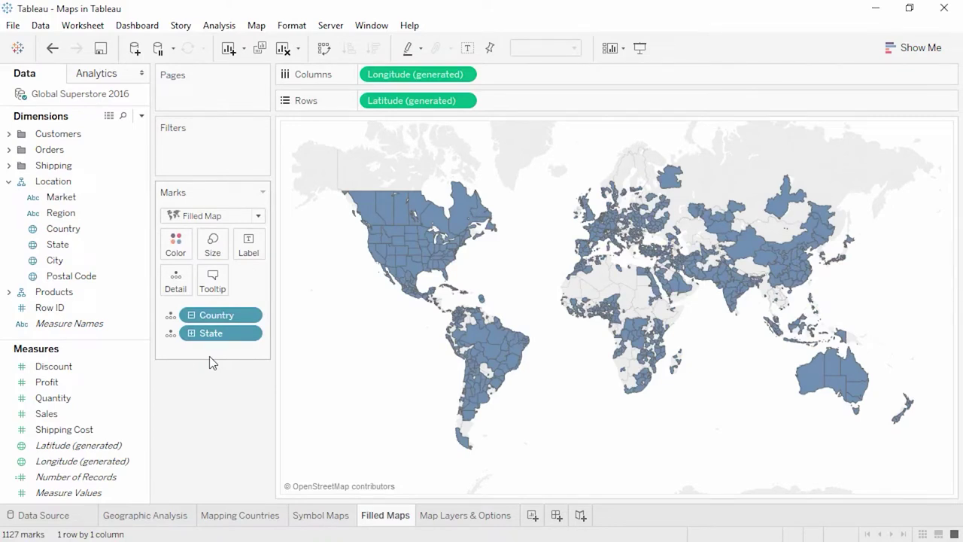
click(52, 49)
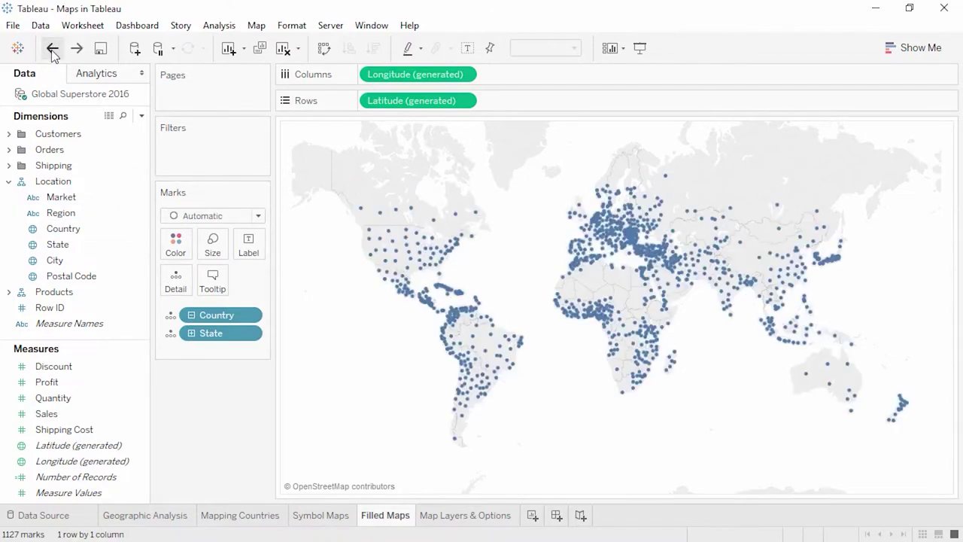
- Color the country and state map by Profit
click(86, 384)
drag(87, 387, 178, 252)
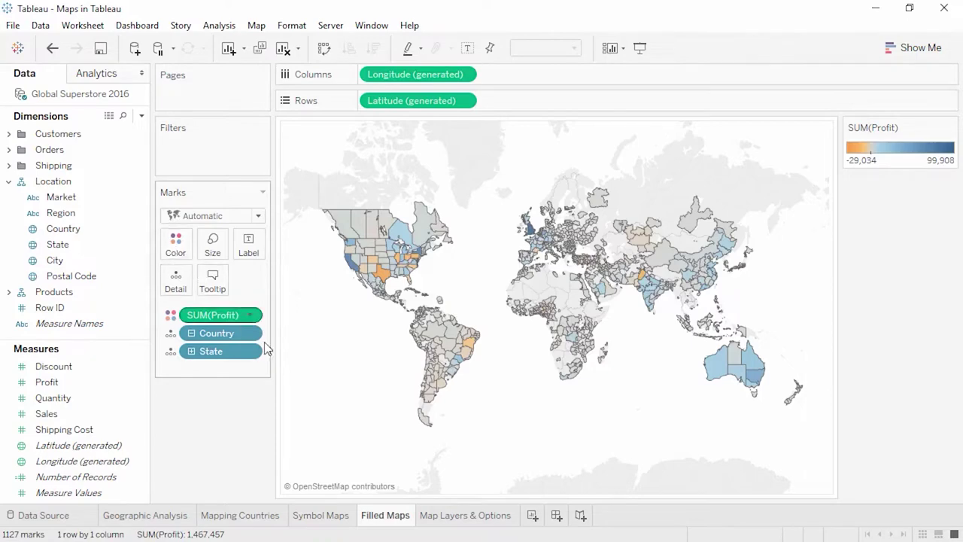
- On the Map Layers & Options worksheet, give the background map the Dark style with 20% washout and enable the Coastline layer
click(445, 516)
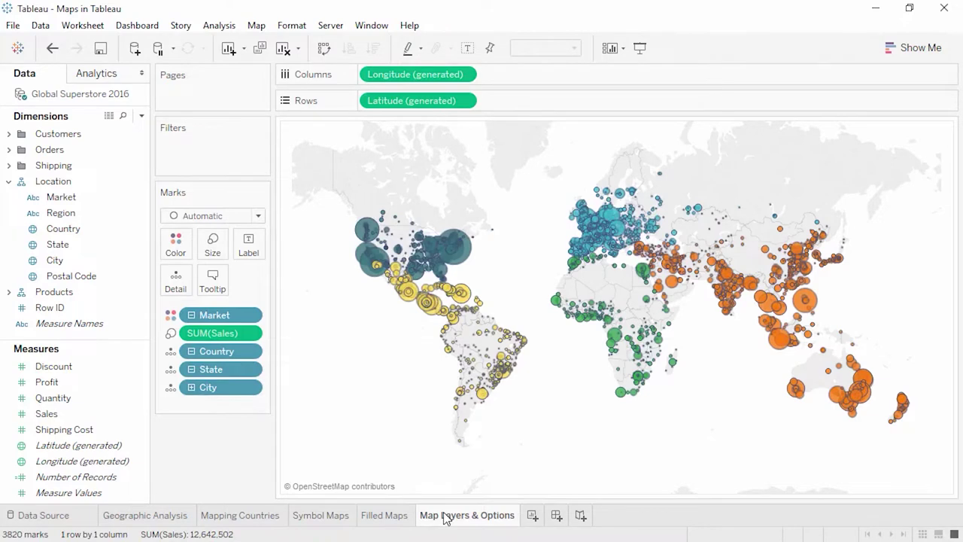
click(256, 27)
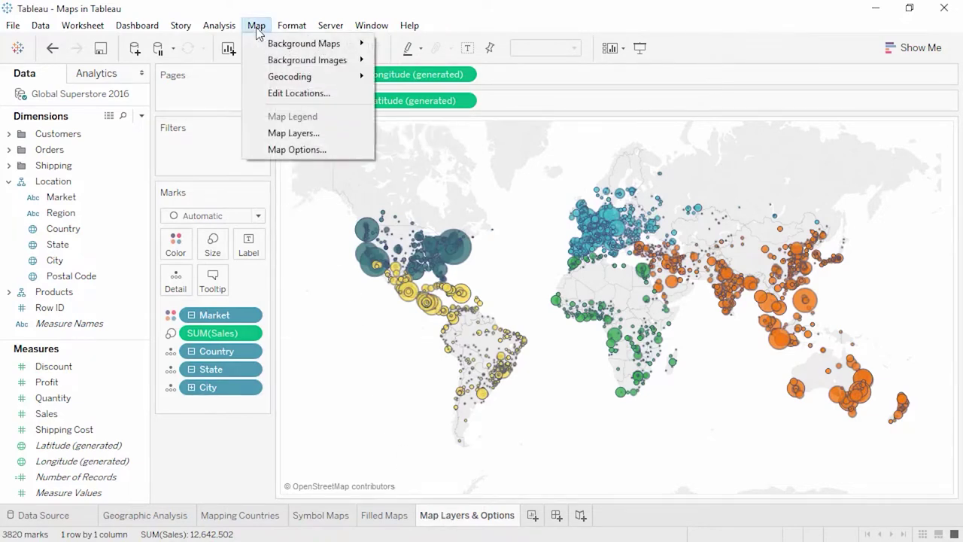
click(279, 134)
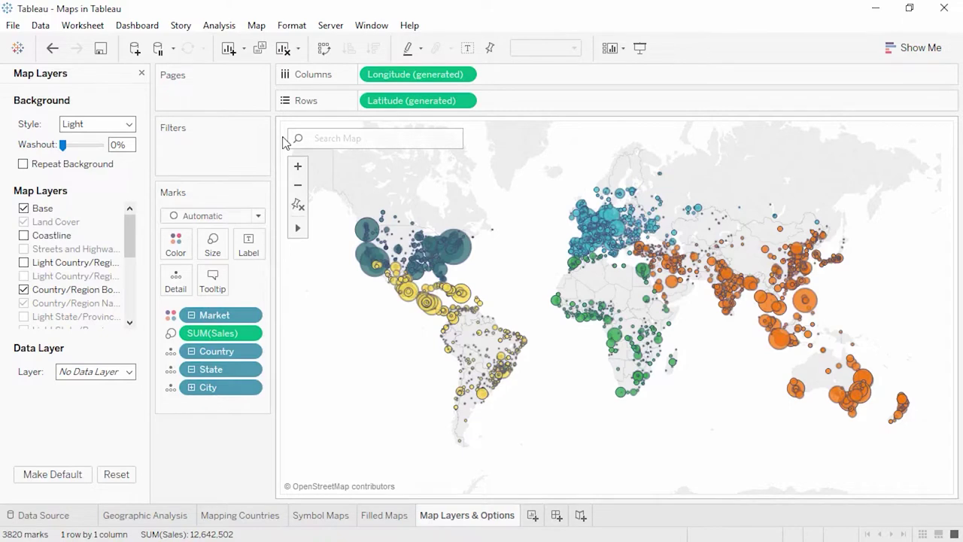
click(129, 125)
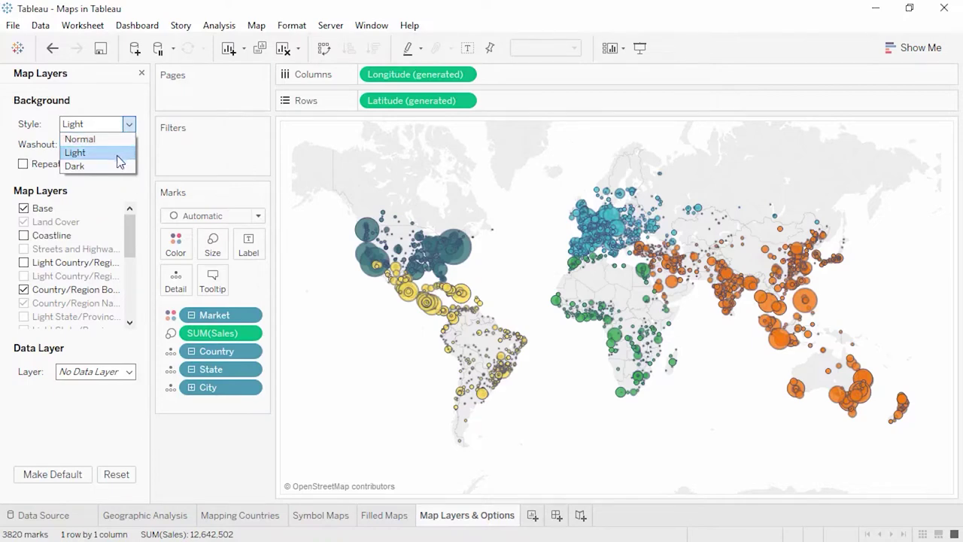
click(115, 166)
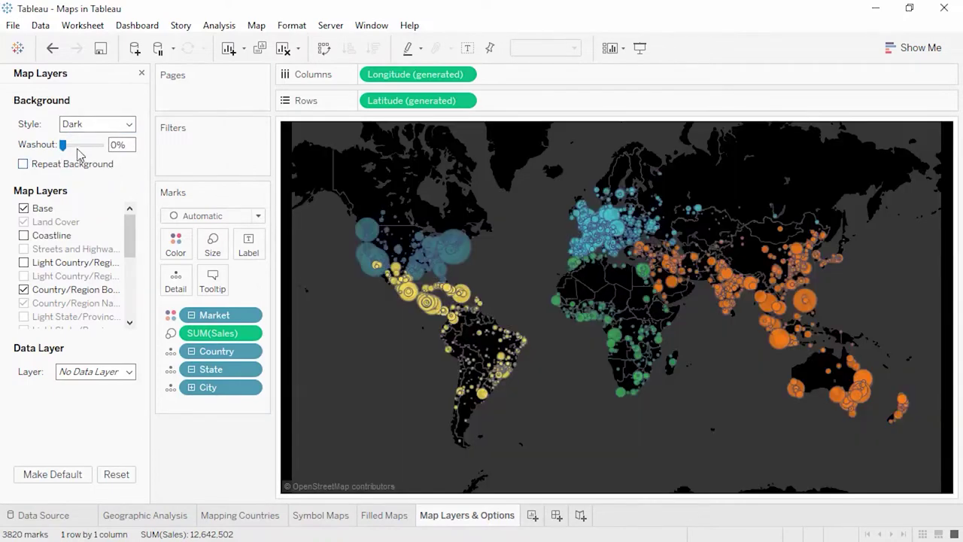
click(71, 146)
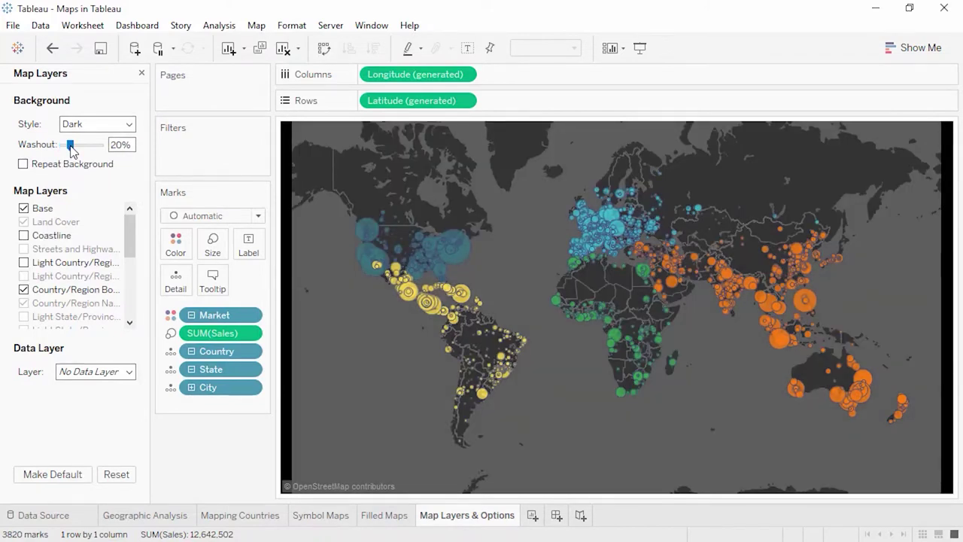
click(24, 236)
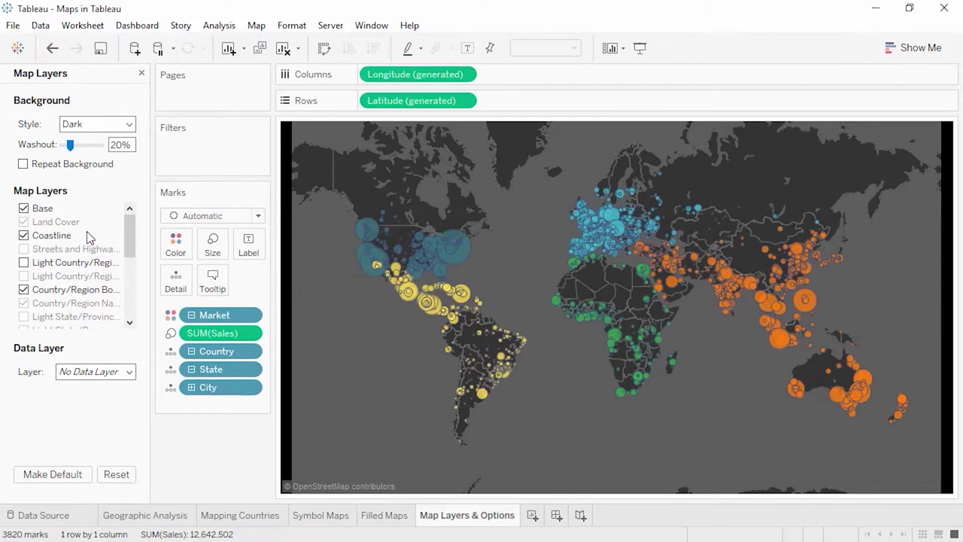
- Search the map for Dunedin, Otago and zoom in on the city area beside the harbour
click(298, 139)
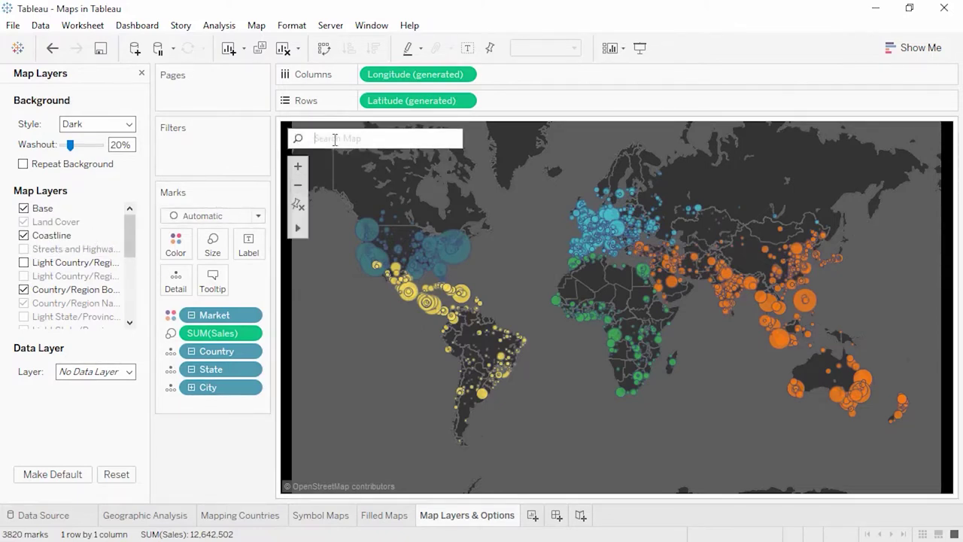
text(Dune)
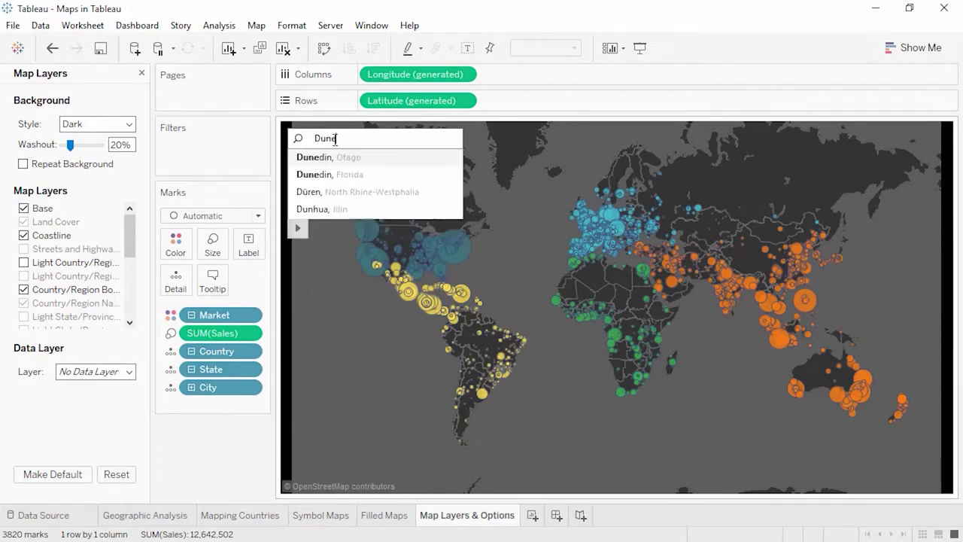
click(334, 156)
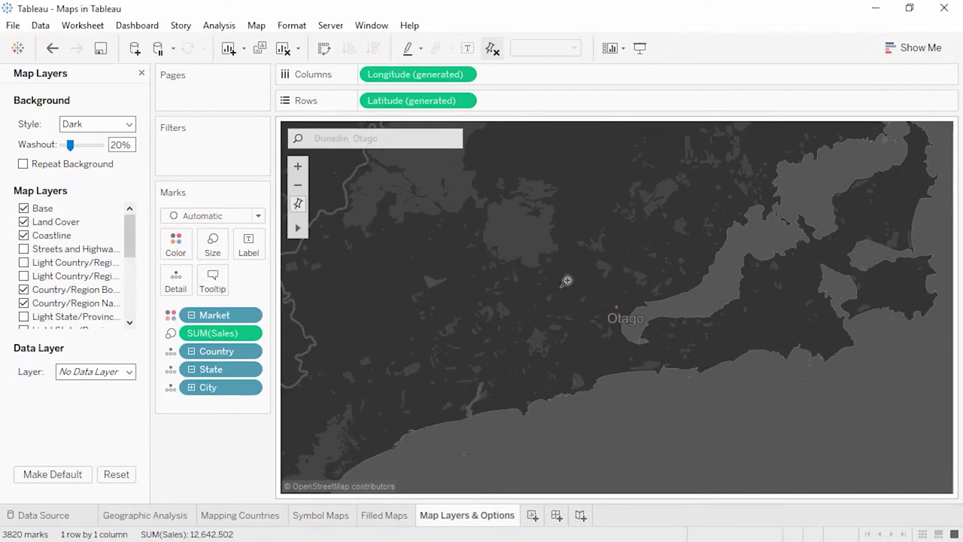
drag(565, 269, 660, 343)
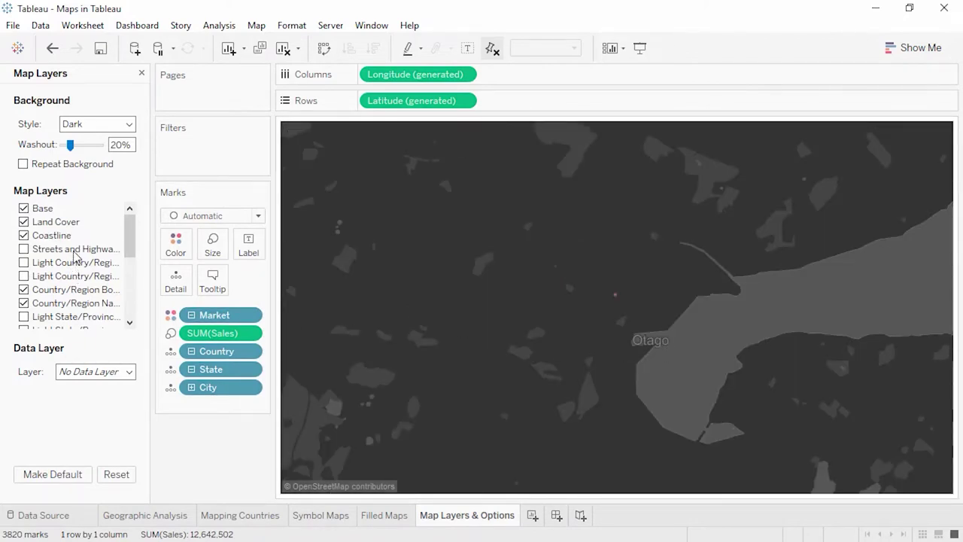
- Enable the Streets and Highways layer on the map and close the map layer settings
click(23, 250)
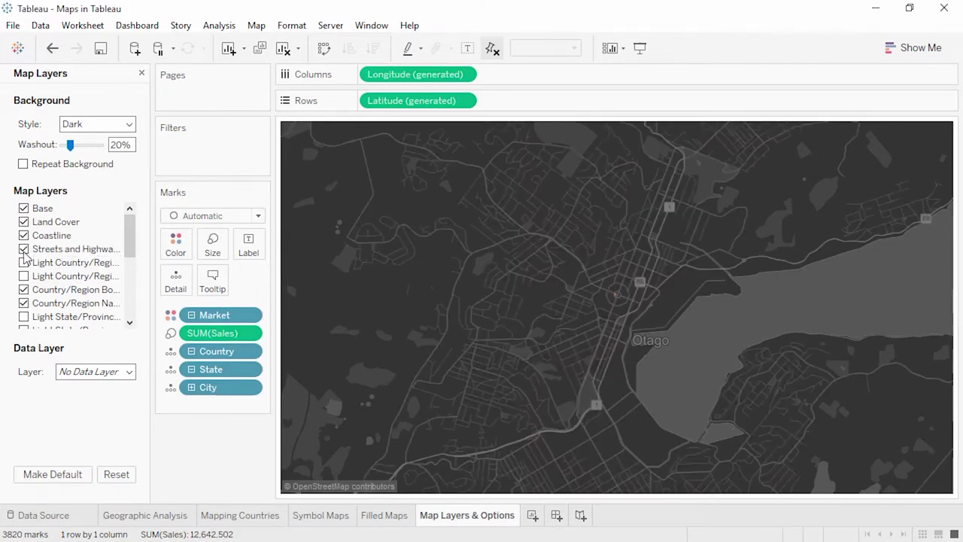
click(141, 73)
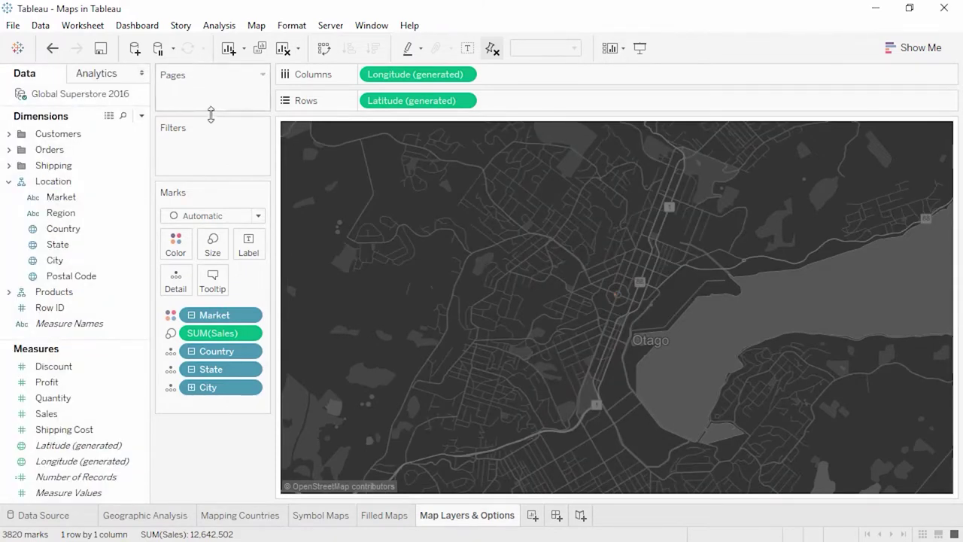
mouse_move(353, 219)
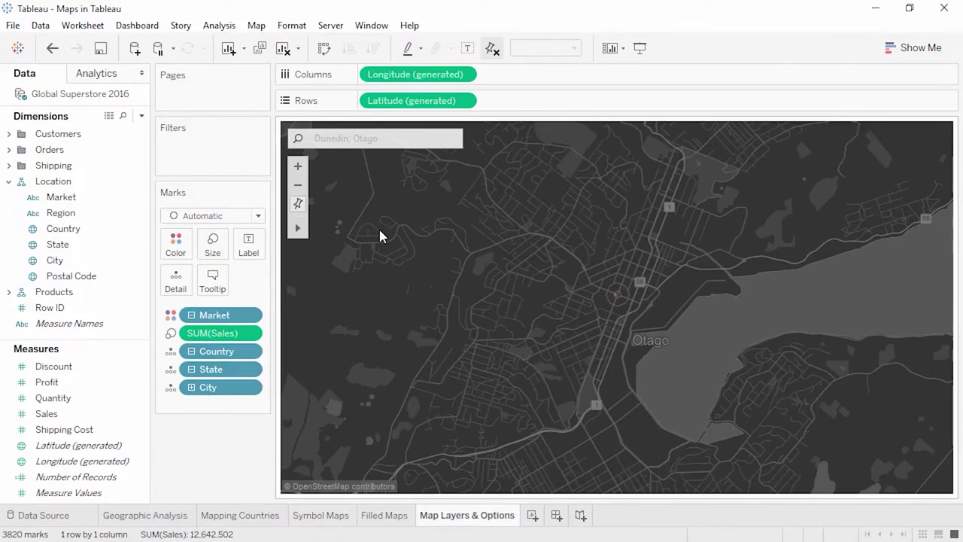
- Disable pan and zoom, map search and the view toolbar in the map options, and close the options
key(ctrl+shift+f)
click(257, 26)
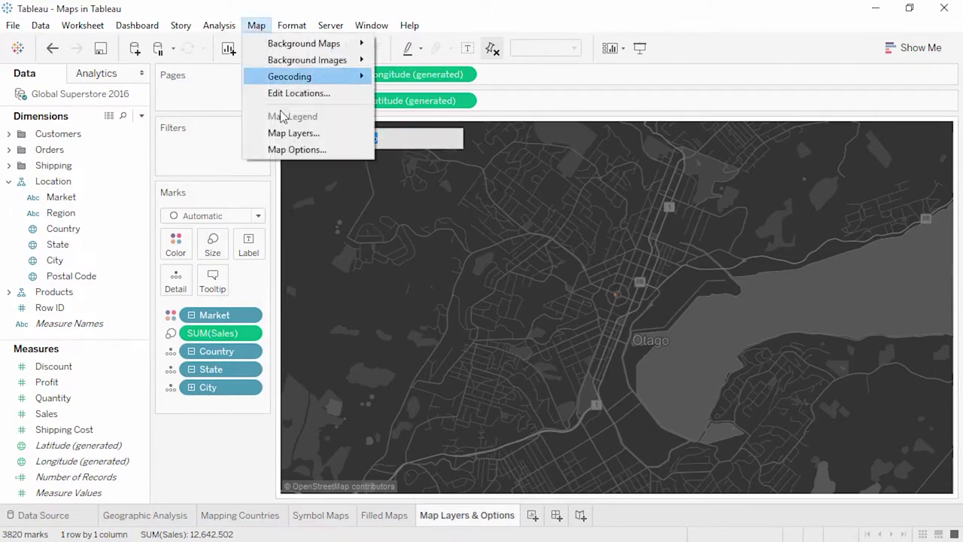
click(290, 149)
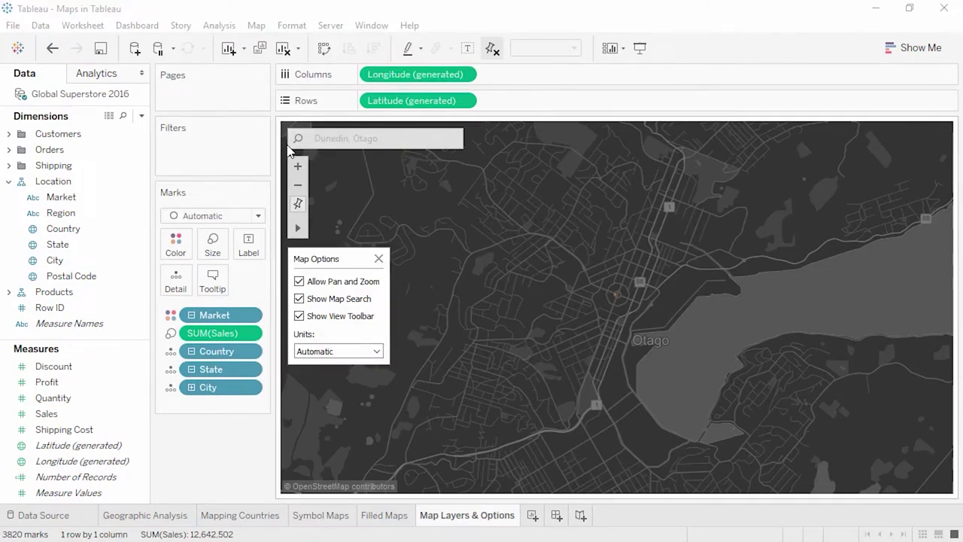
click(299, 281)
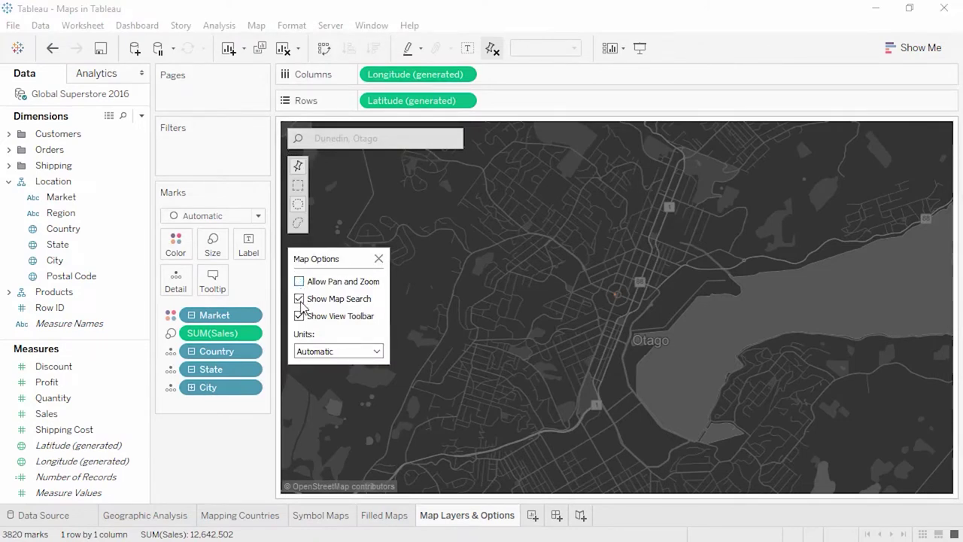
click(299, 299)
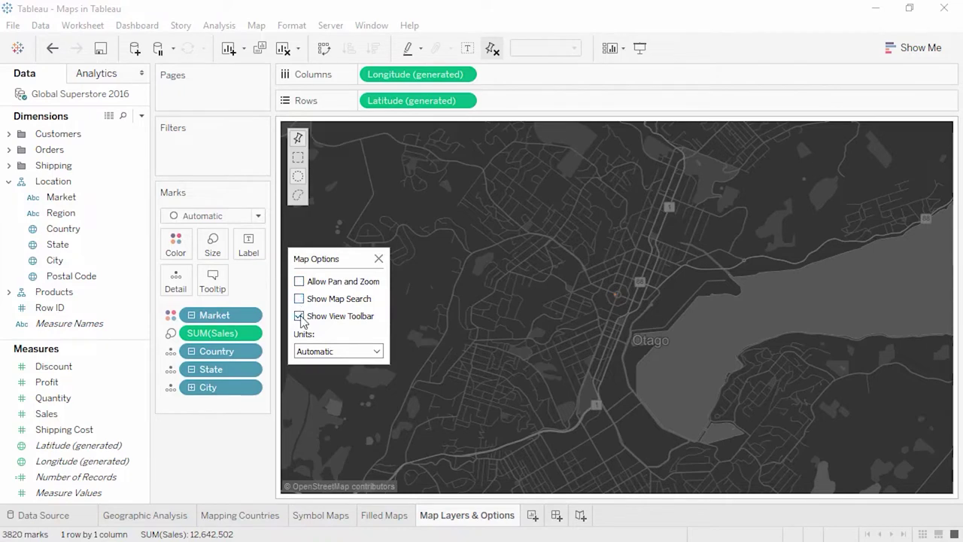
click(299, 316)
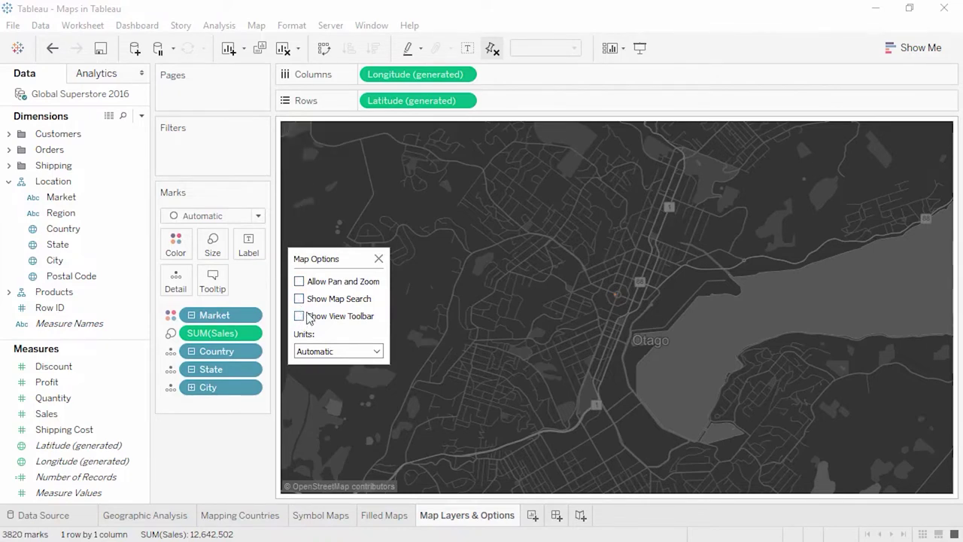
click(378, 258)
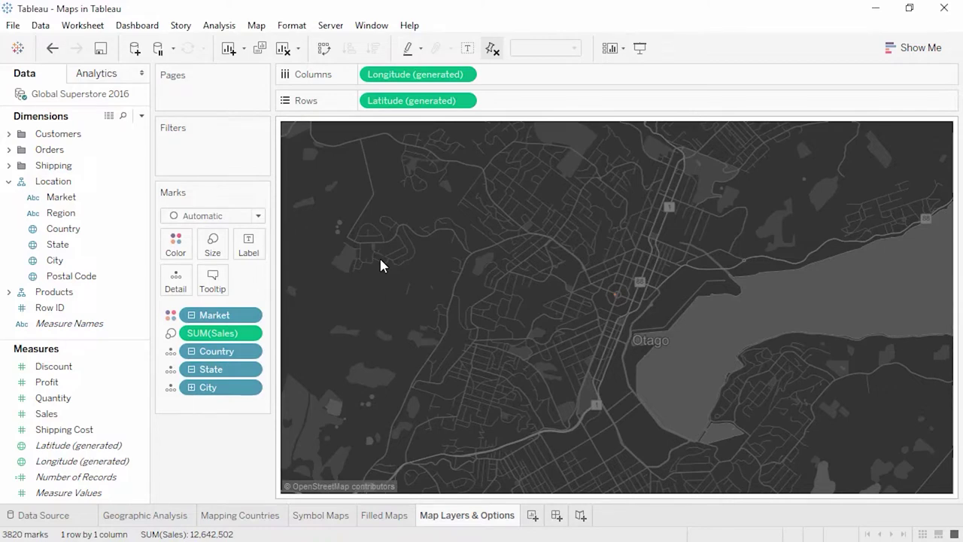
- Draw a radial selection about 0.36 mi in radius on the map, west of the city centre
drag(379, 256, 360, 229)
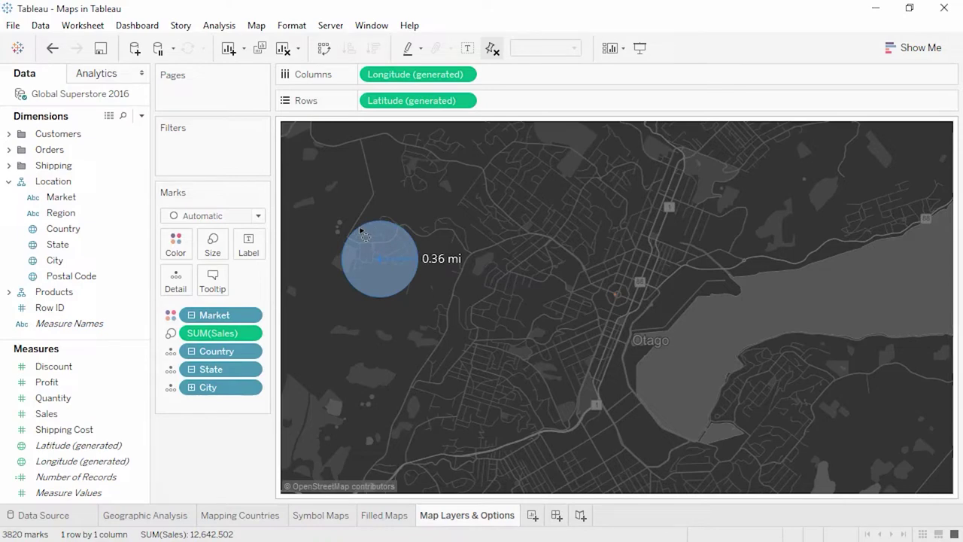
drag(364, 236, 364, 236)
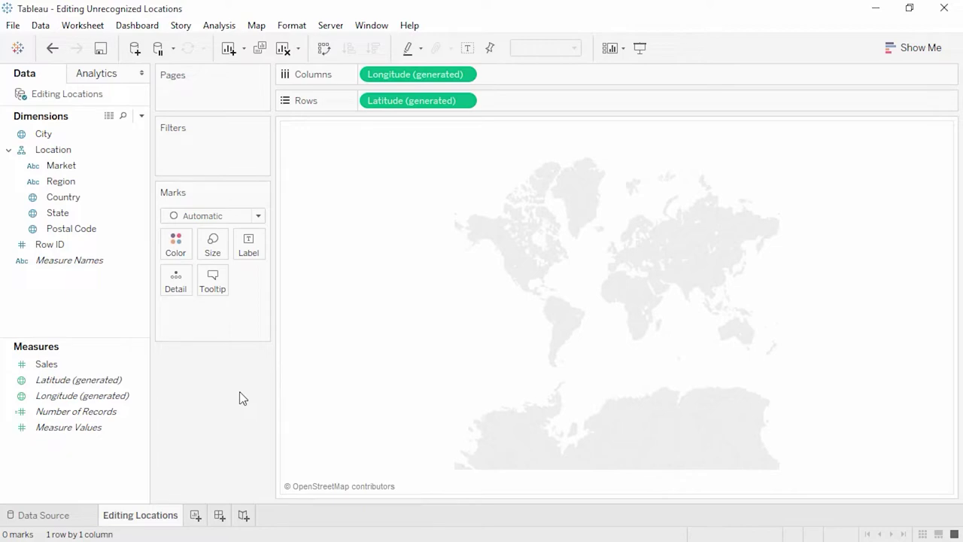
- Plot City on the Editing Locations map, and review the location matches of its unknown values without editing them
double_click(101, 137)
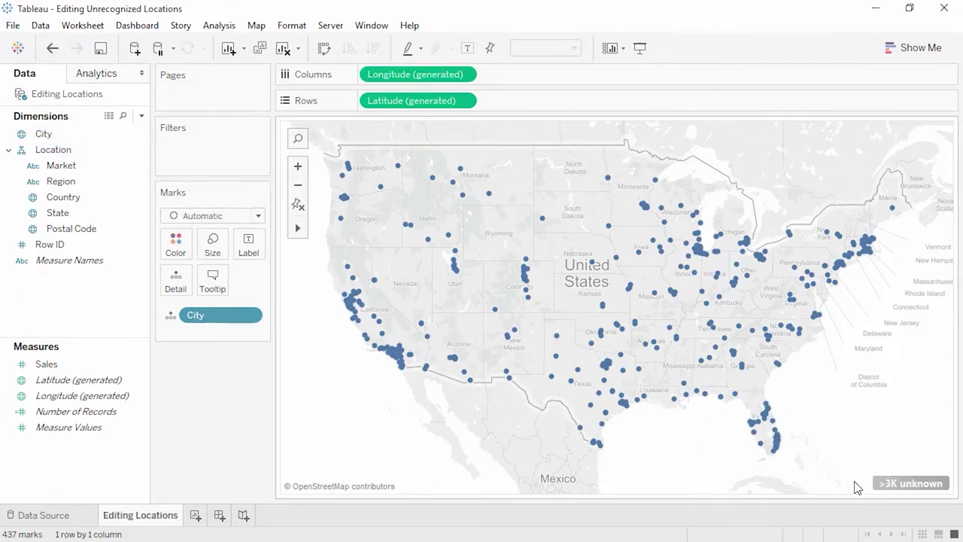
click(881, 483)
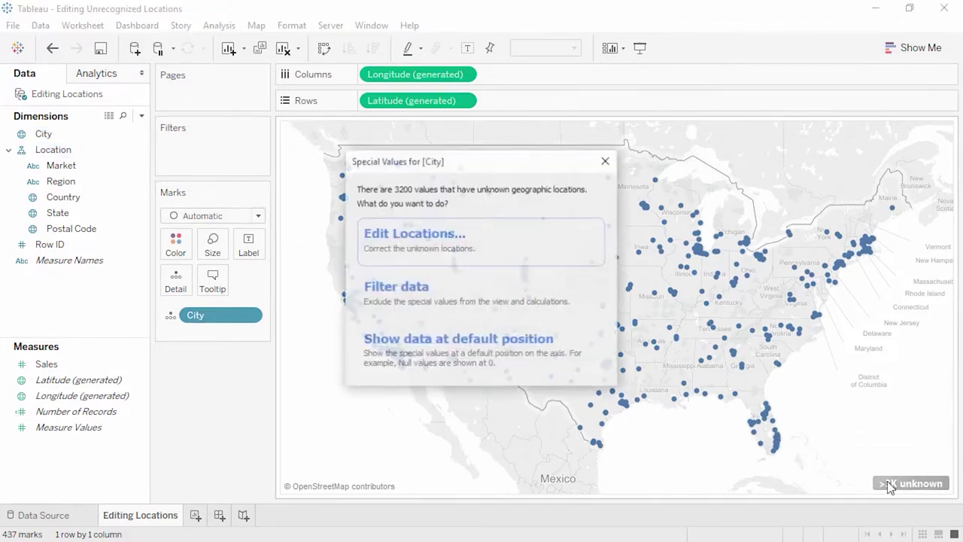
click(506, 253)
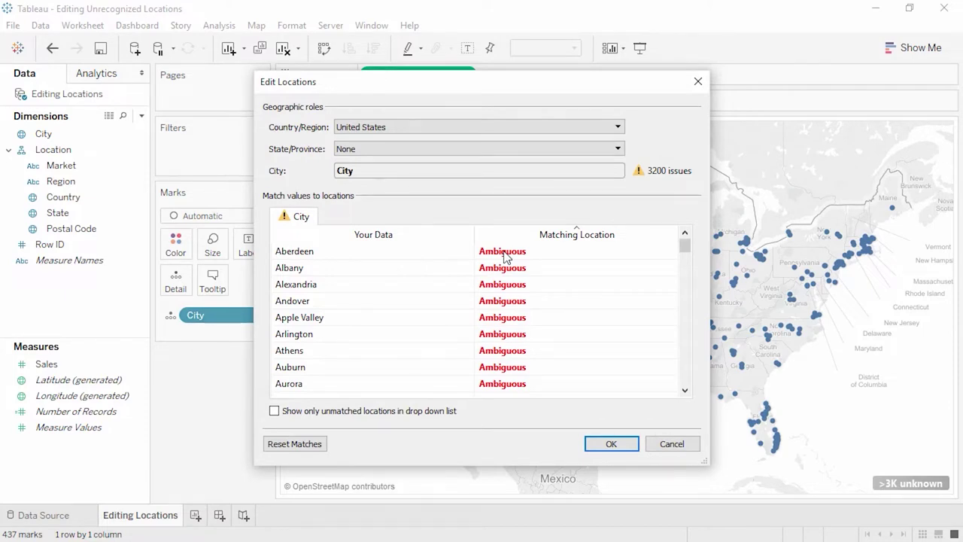
click(697, 81)
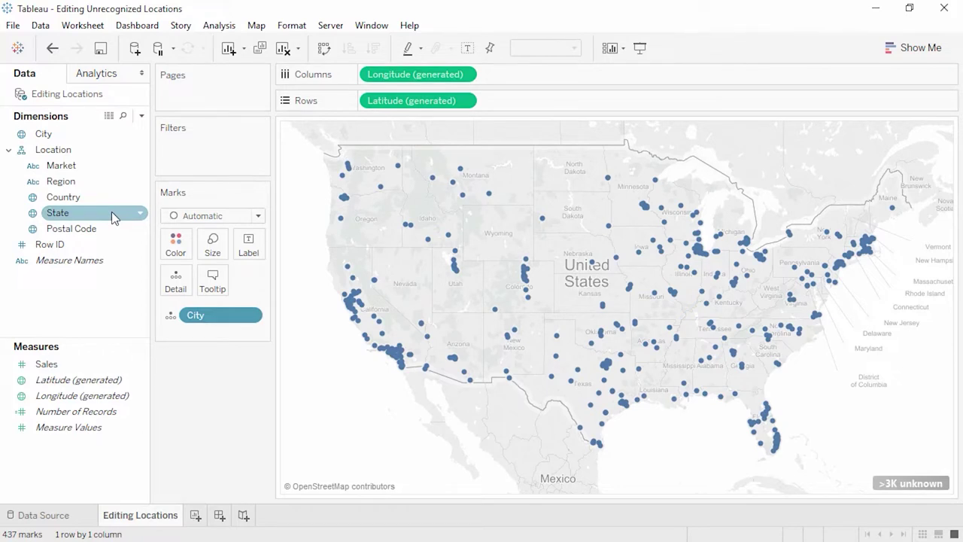
- Add State with its parent Country to the map's Detail, and check the option offered on the unknown-locations indicator
drag(113, 218, 181, 283)
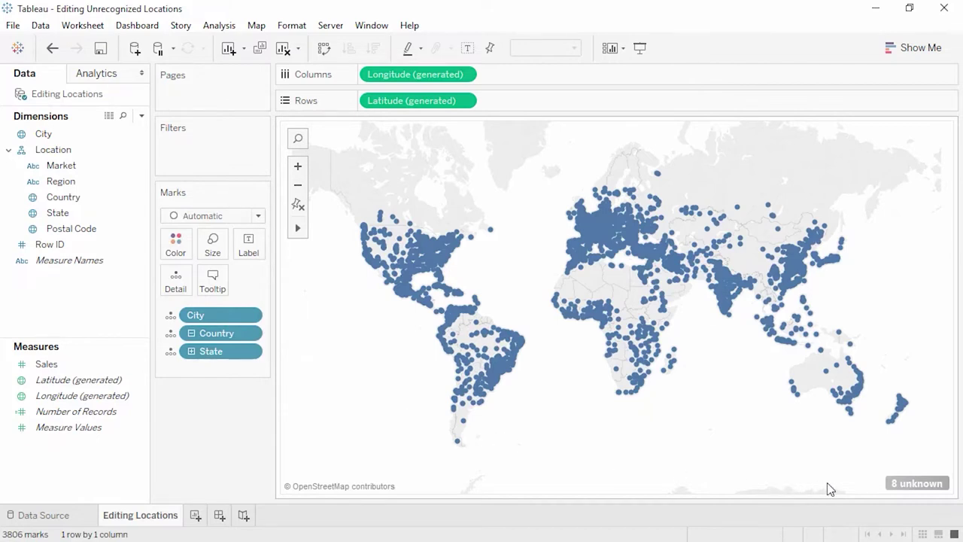
right_click(897, 485)
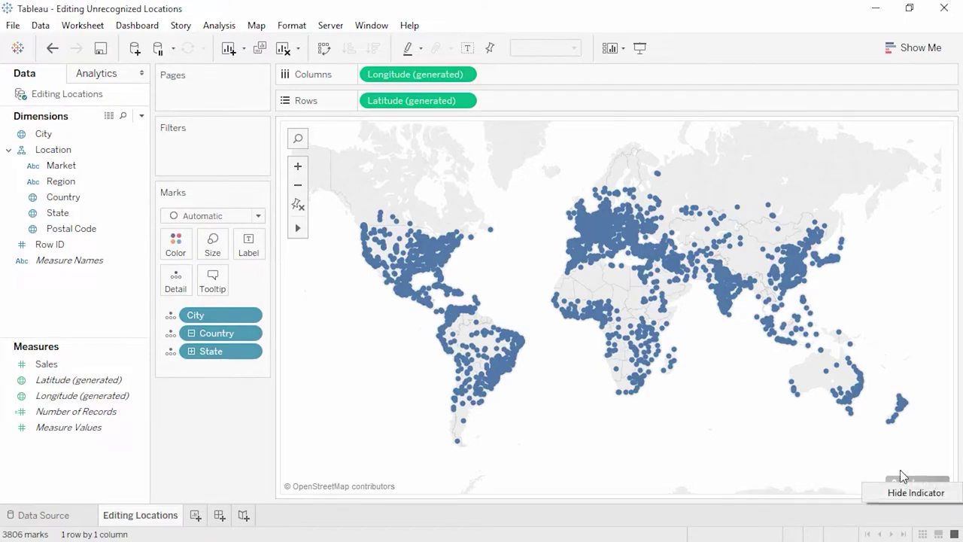
click(902, 470)
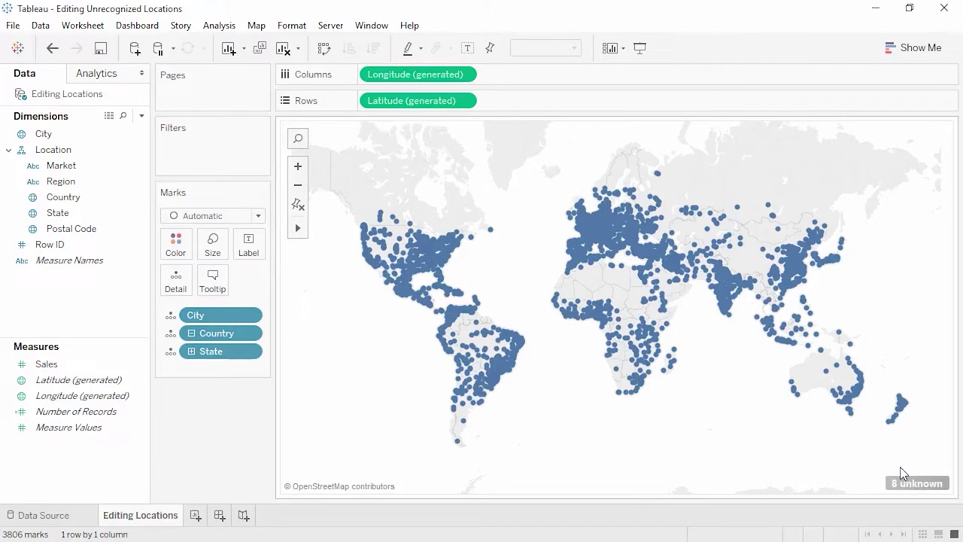
- Open location editing for the unknown City values and inspect the Country/Region and State/Province role settings
click(901, 481)
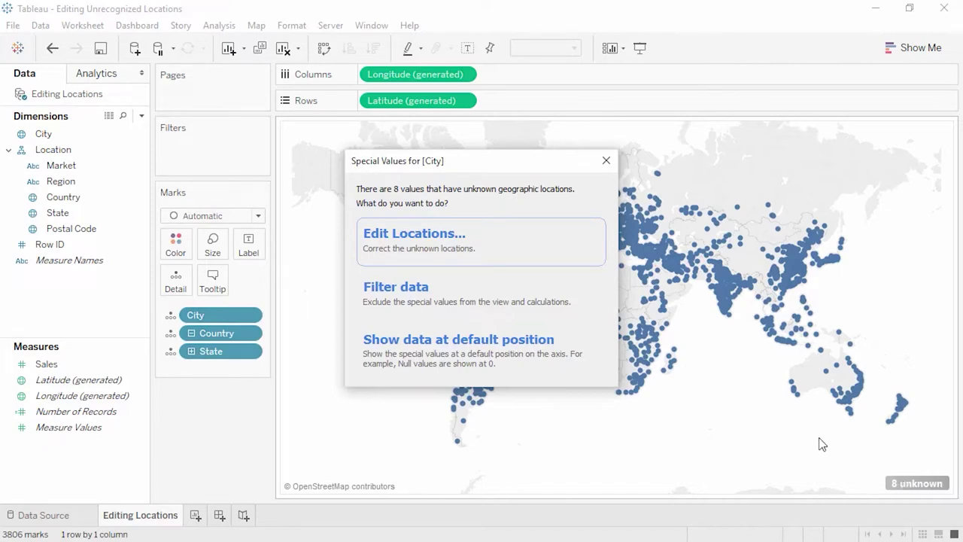
click(507, 243)
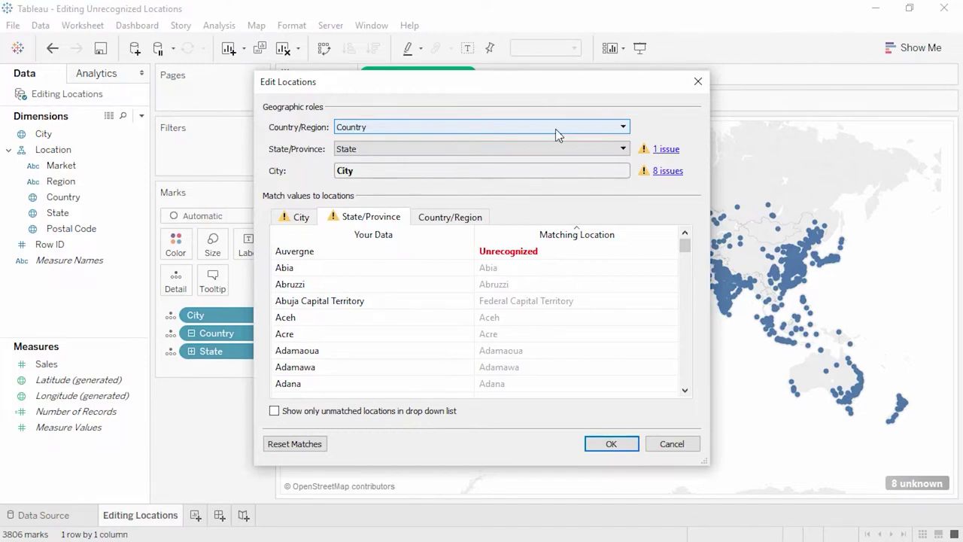
click(623, 127)
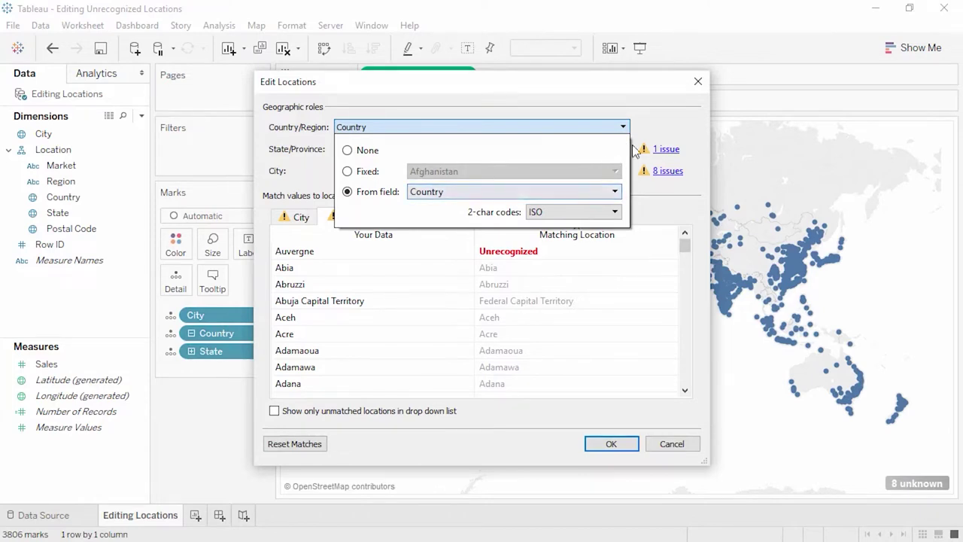
click(635, 149)
click(624, 149)
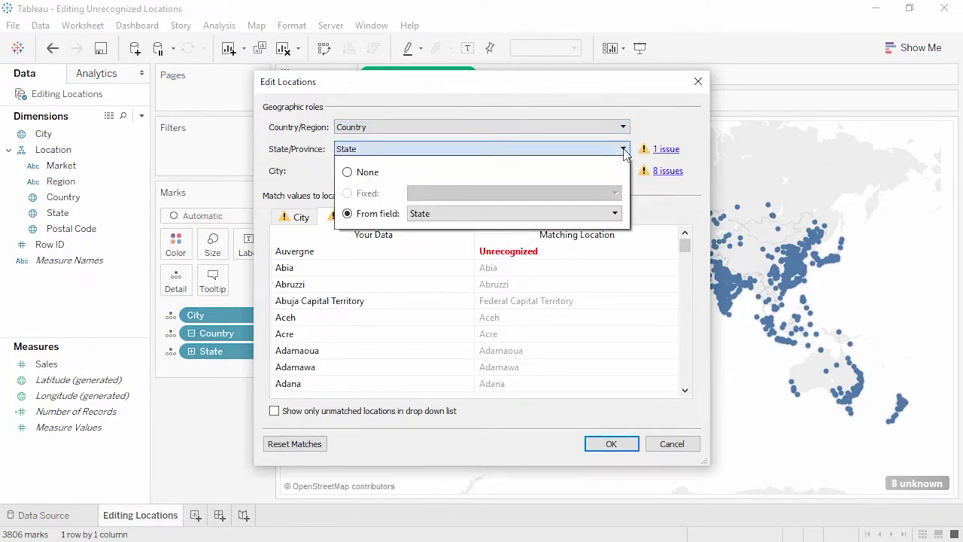
click(646, 127)
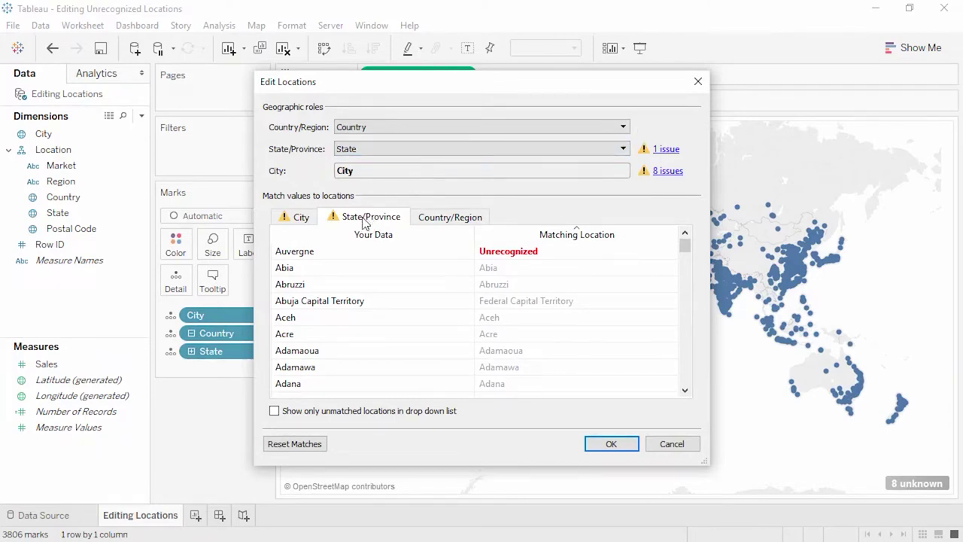
- Match the unrecognized state Auvergne to the location Auvergne-Rhône-Alpes
click(580, 251)
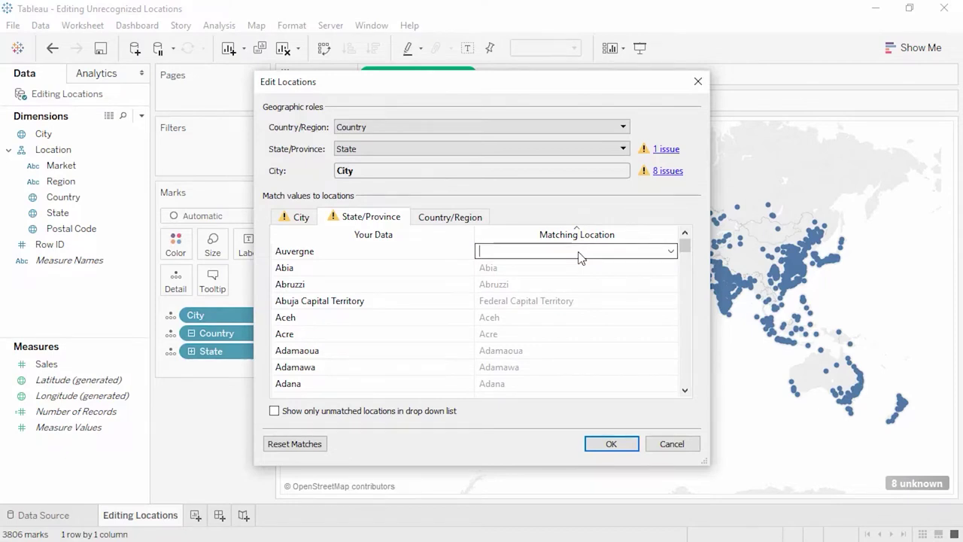
text(auv)
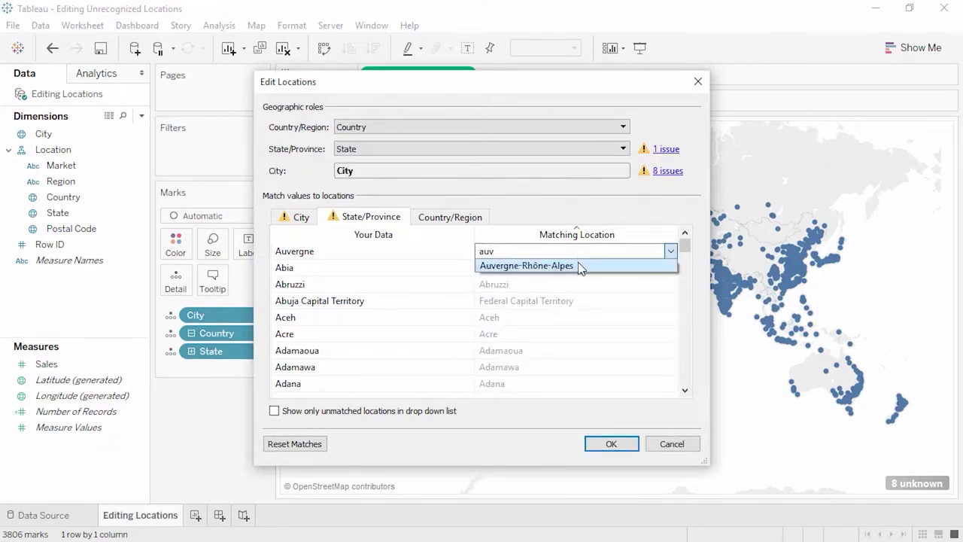
click(578, 265)
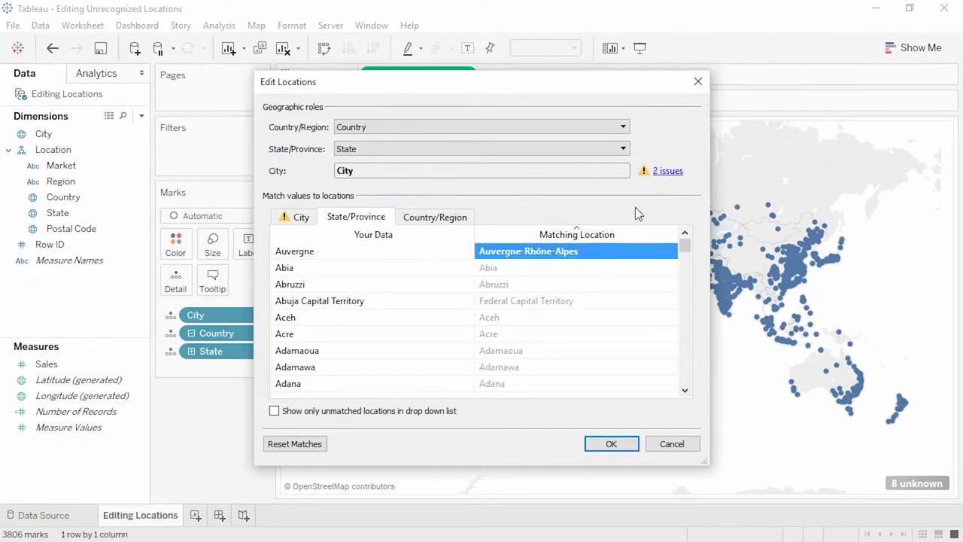
- Match the misspelled city Philladelphia to the location Philadelphia
click(308, 218)
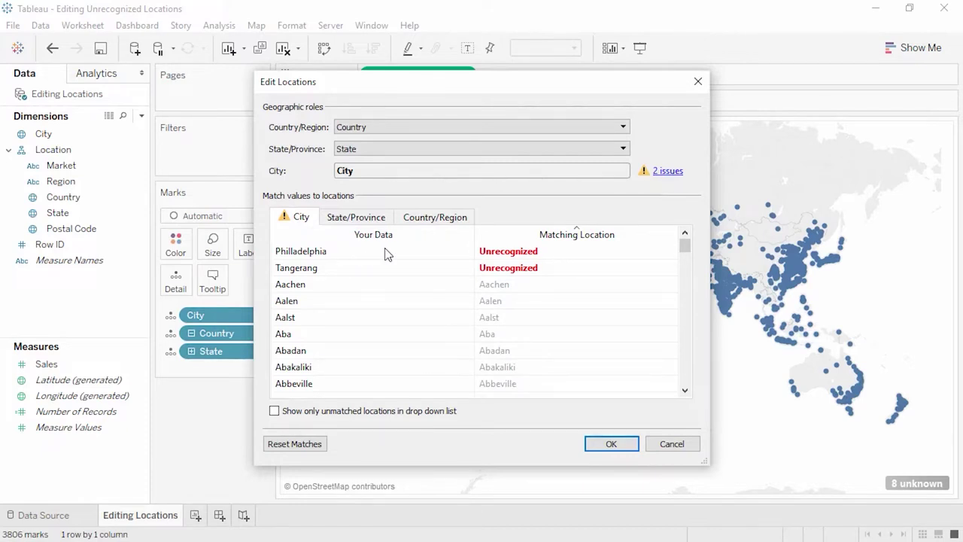
click(544, 254)
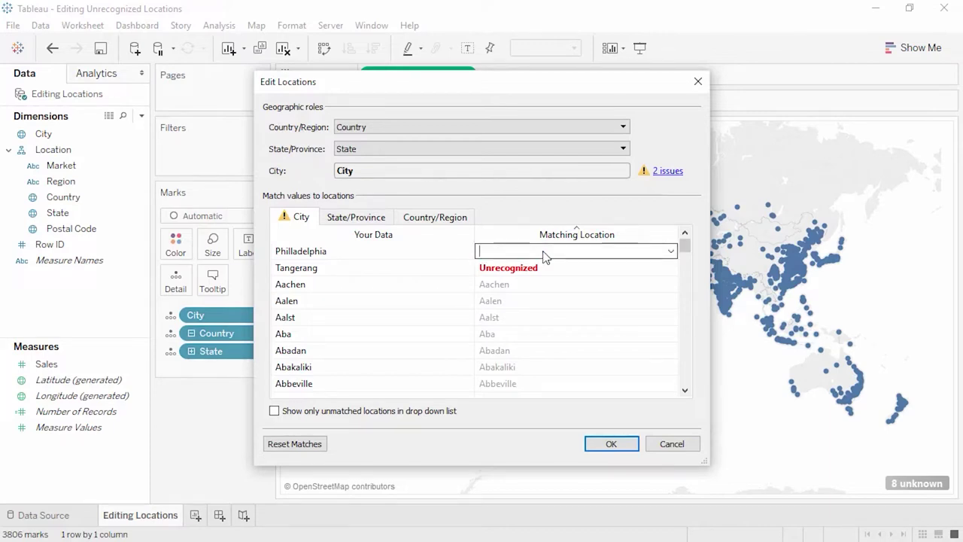
text(phil)
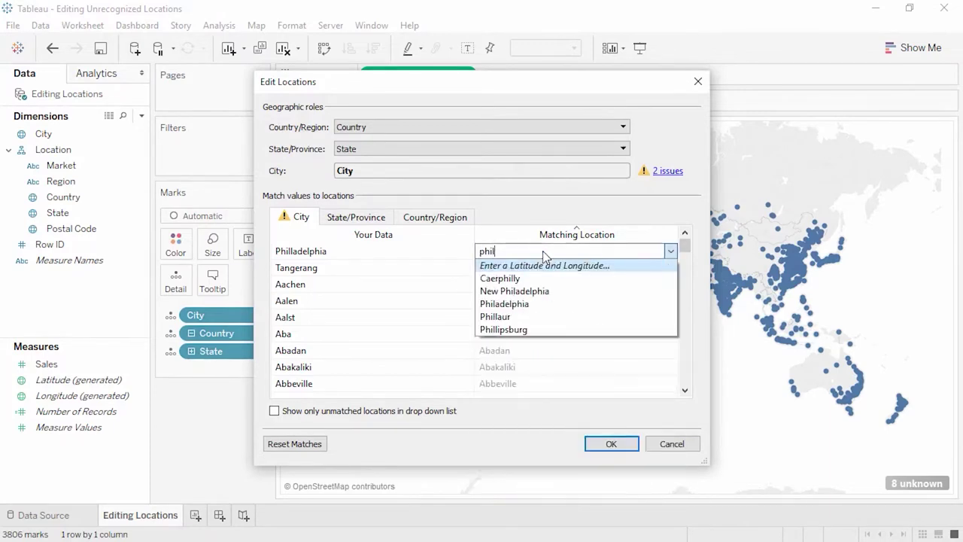
click(543, 304)
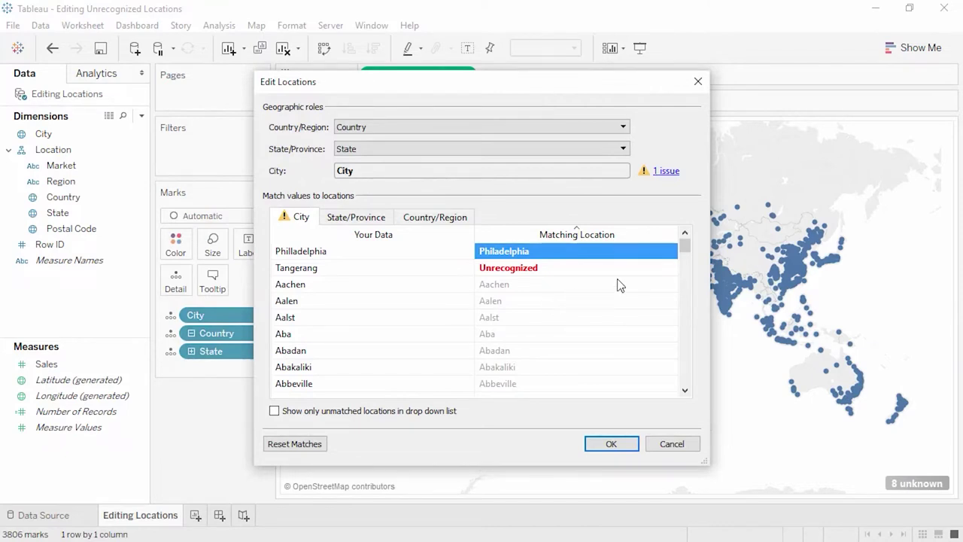
- Place the unrecognized city Tangerang at latitude -6.176687 and longitude 106.650034, and apply the location edits
click(644, 268)
click(670, 269)
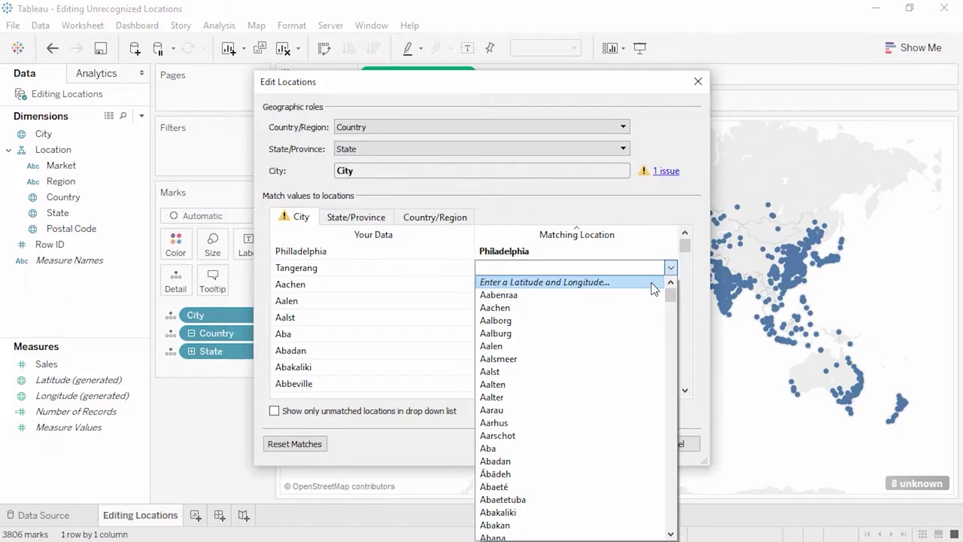
click(651, 283)
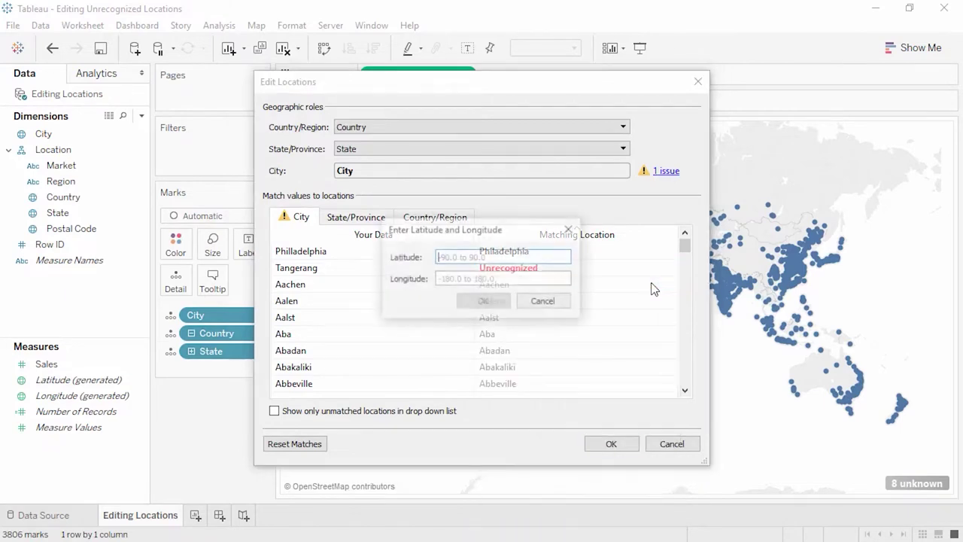
text(-6.176687)
click(559, 278)
text(106.650034)
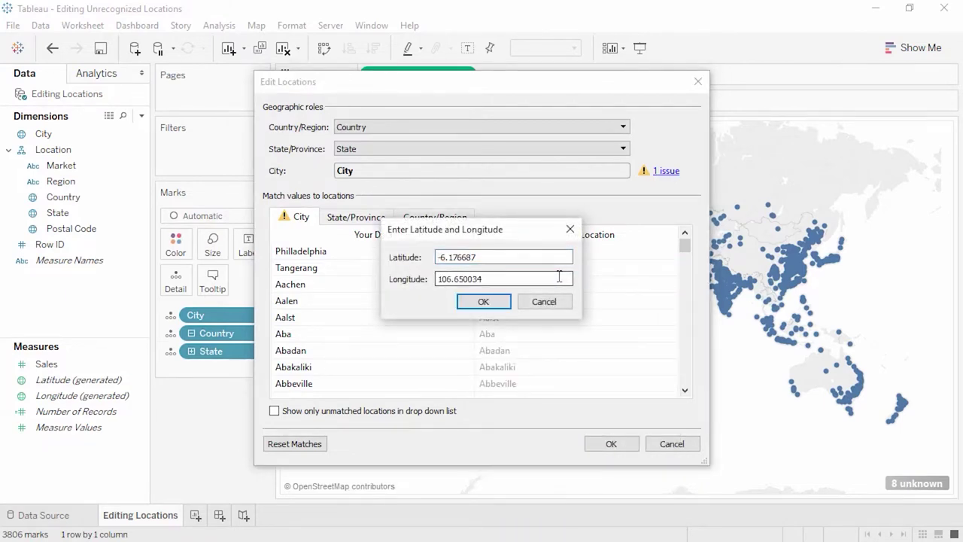
click(498, 301)
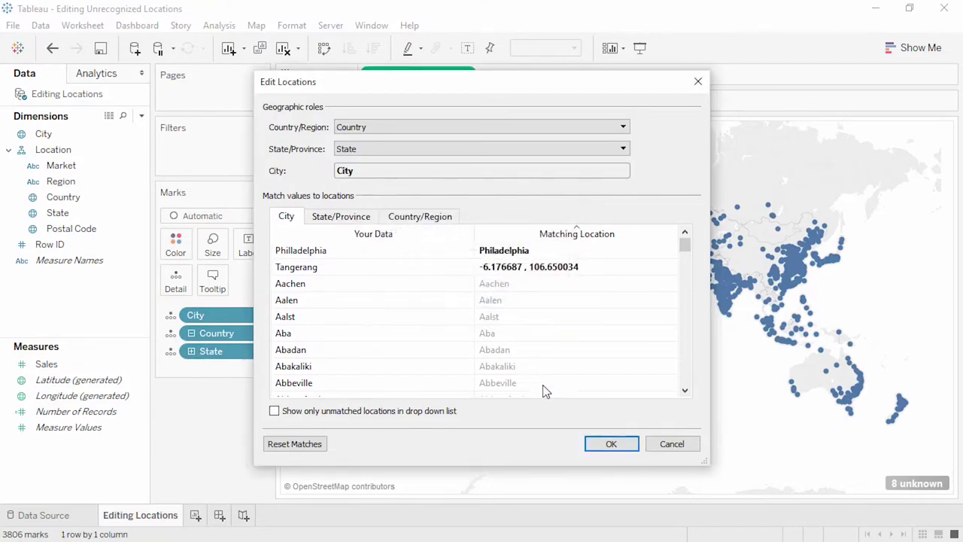
click(608, 444)
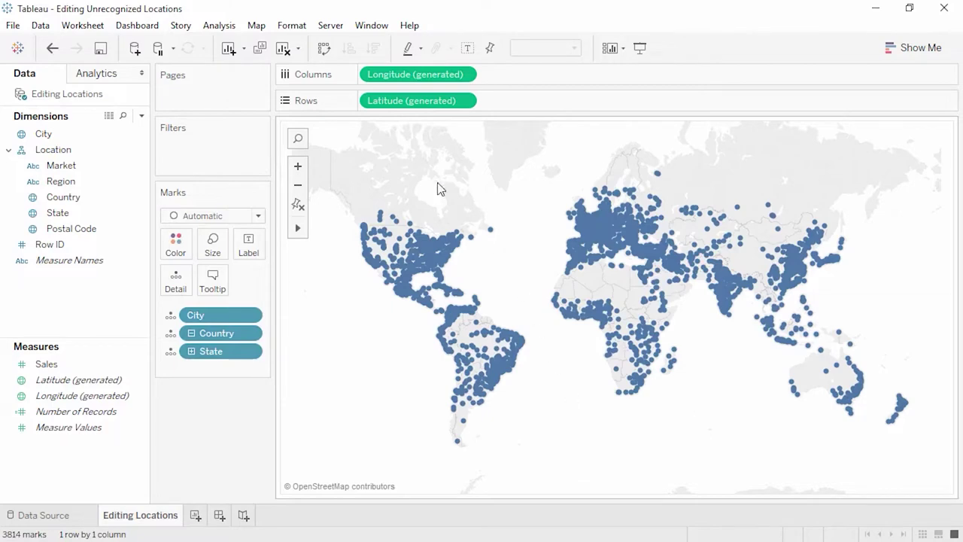
- Reopen the location matches from the map commands to review the edited cities, and close them
click(256, 26)
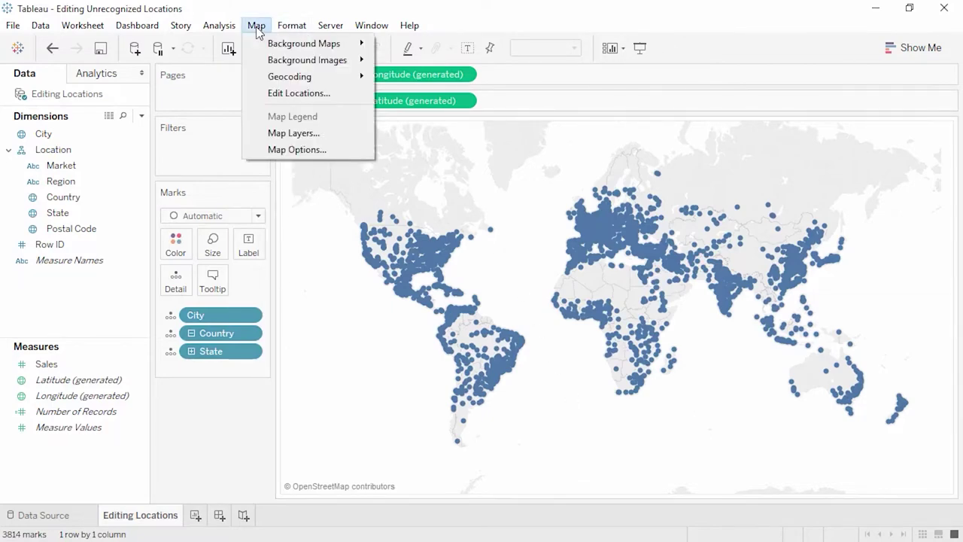
click(269, 93)
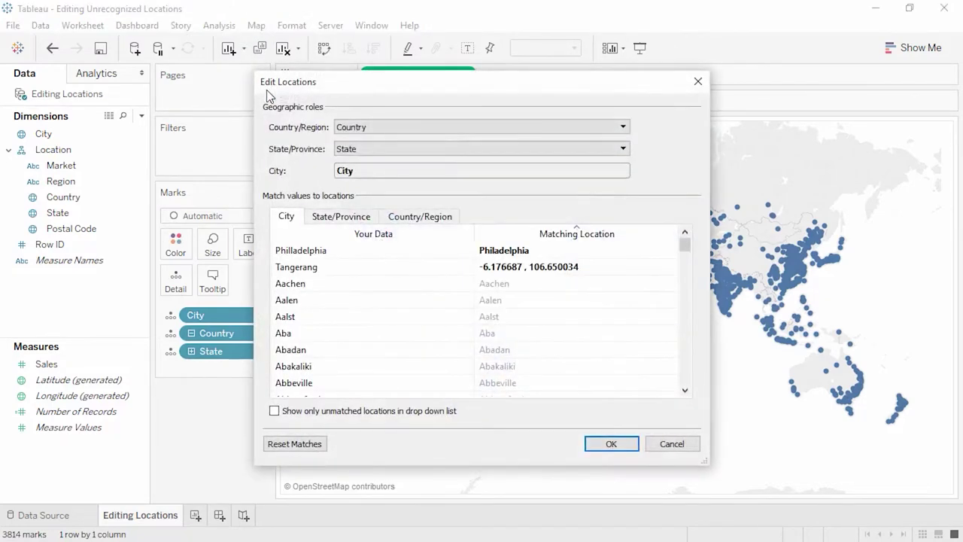
click(697, 82)
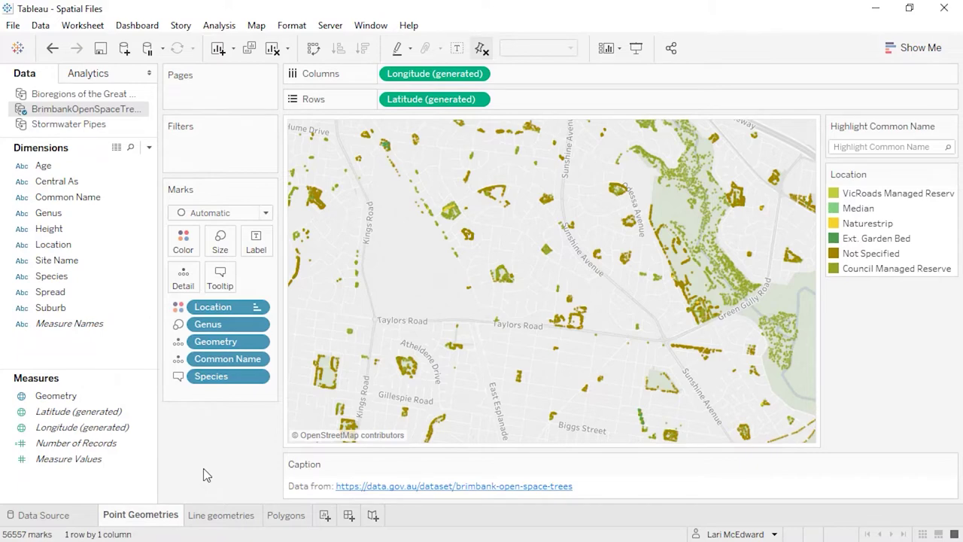
- Review the line geometries map of stormwater pipes and the polygon map of reef bioregions
click(203, 514)
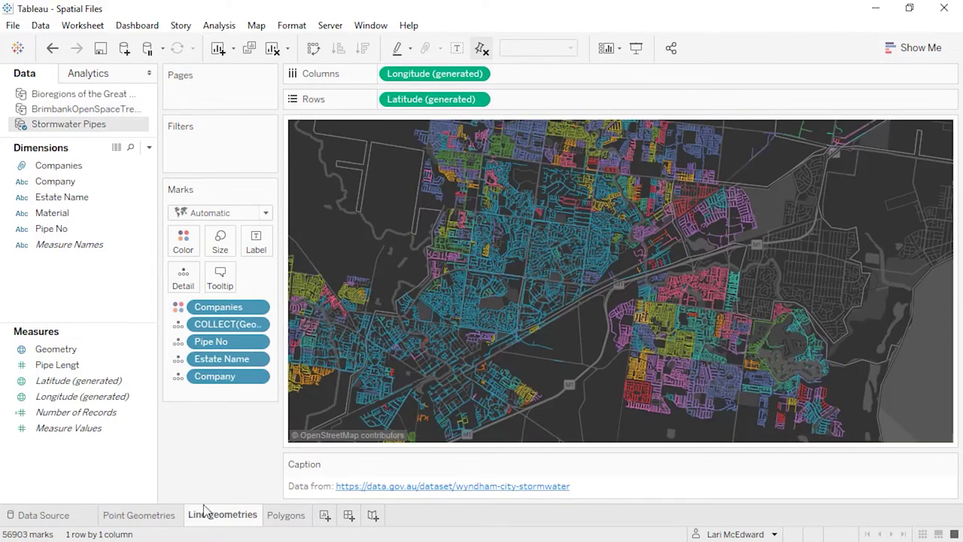
click(280, 516)
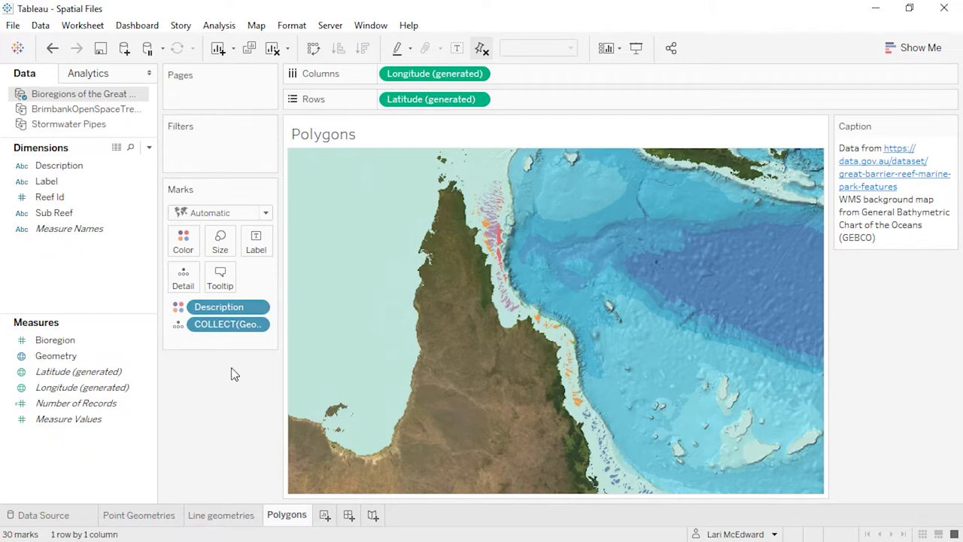
- Connect to the spatial file BrimbankRoadNetwork.shp as a new data source and look through its columns as far as Geometry
click(124, 50)
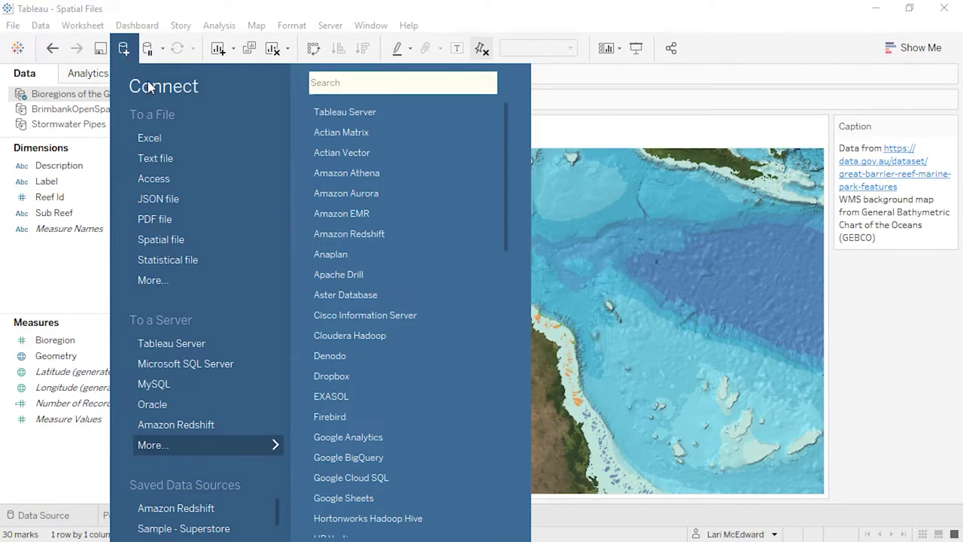
click(179, 241)
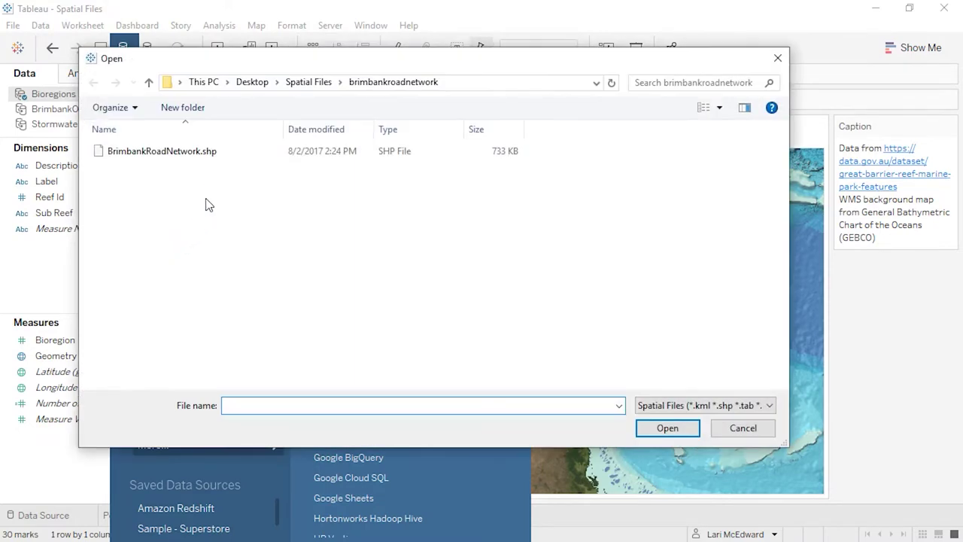
click(212, 158)
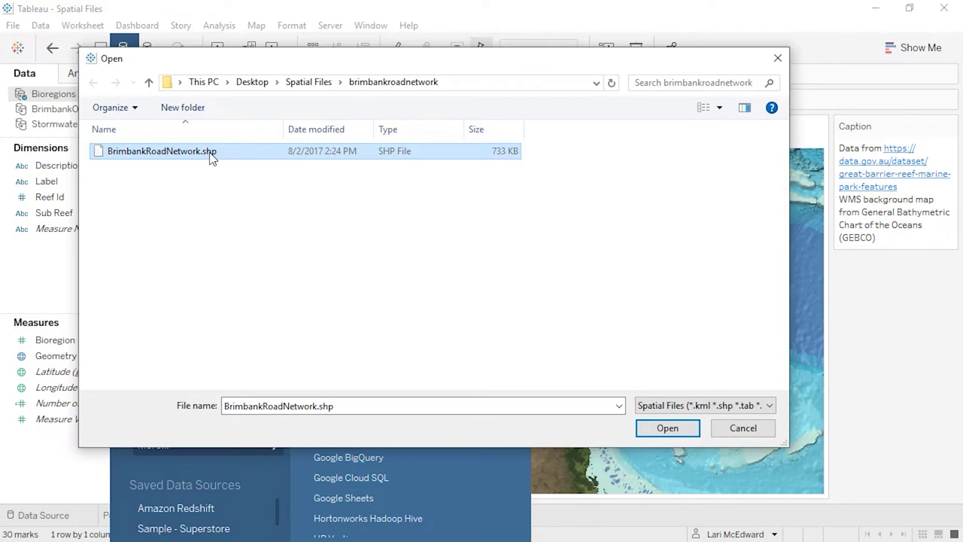
click(692, 406)
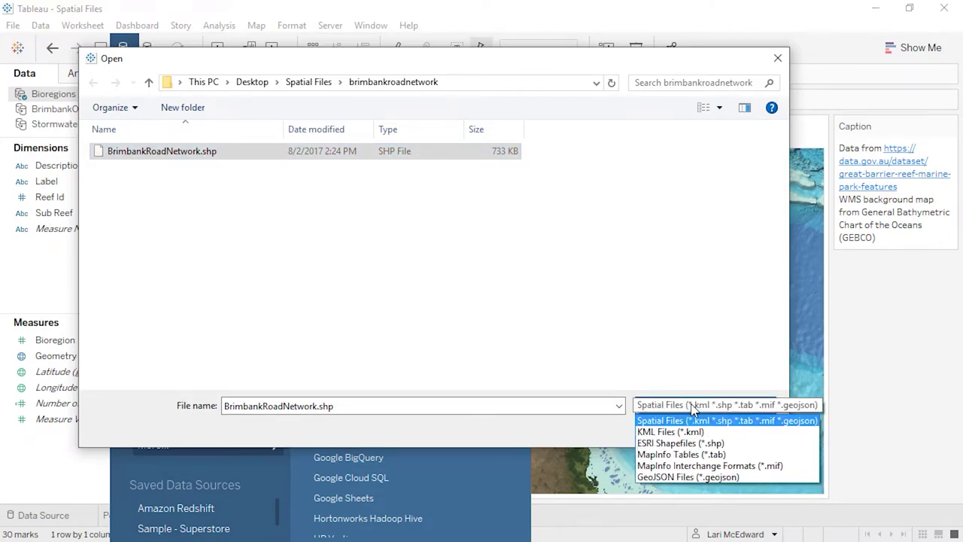
click(680, 364)
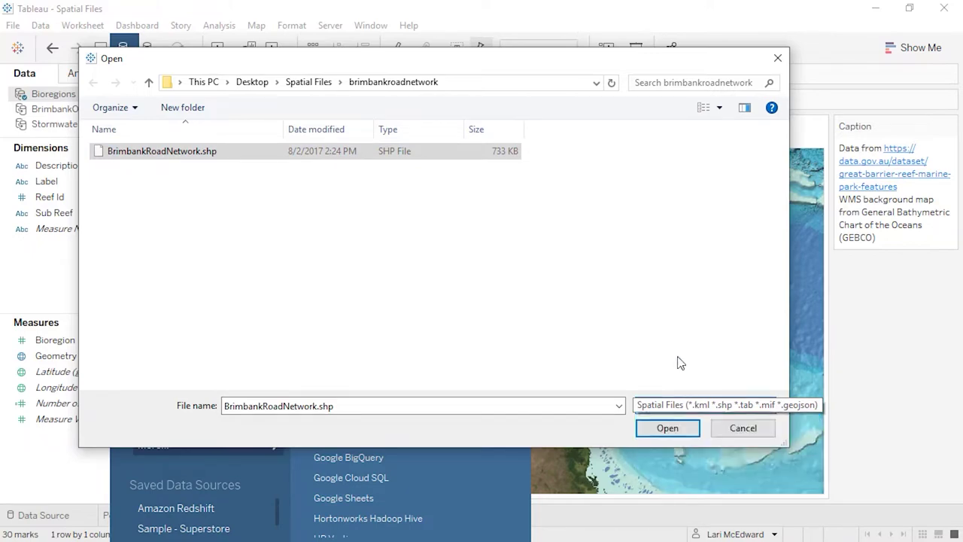
click(671, 428)
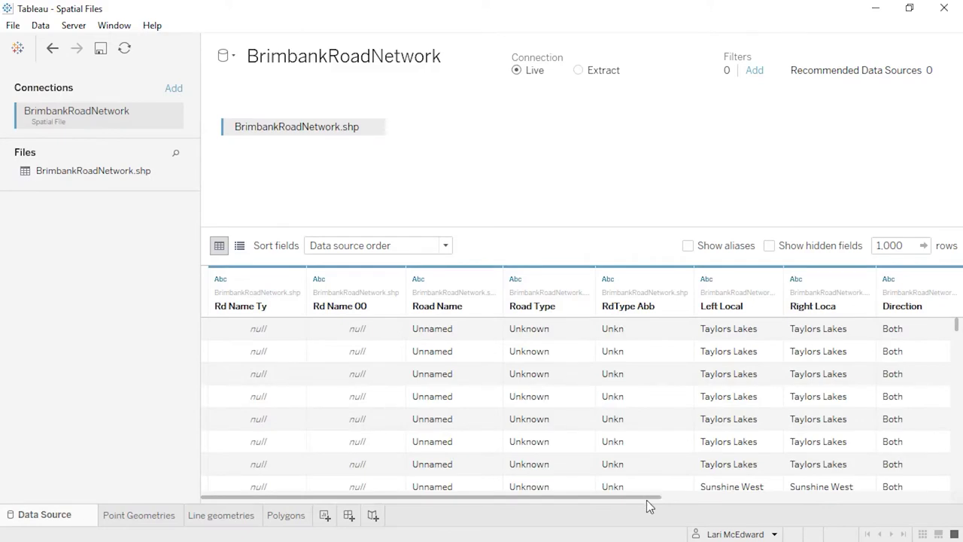
drag(647, 499, 917, 493)
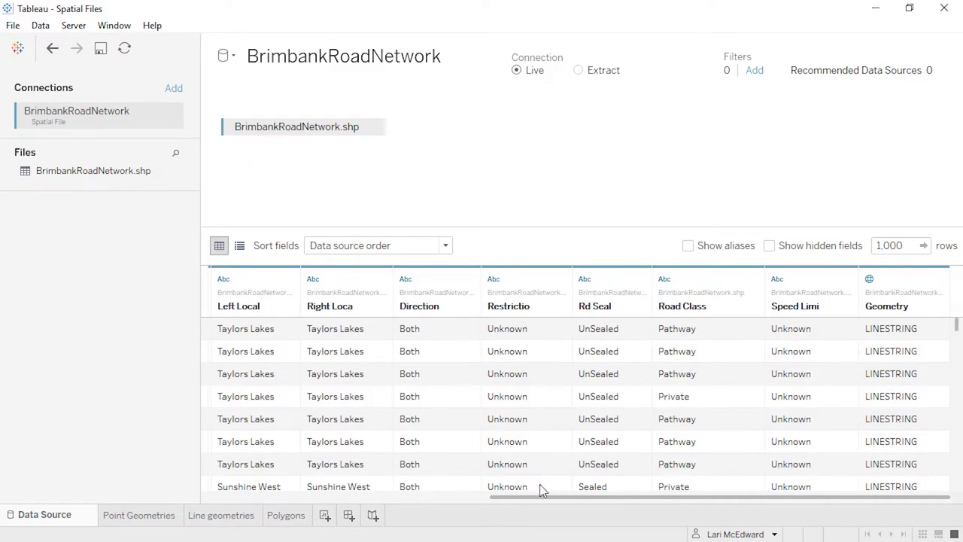
- Map the road network's Geometry field on a new worksheet and reduce the mark size to almost the minimum
click(324, 516)
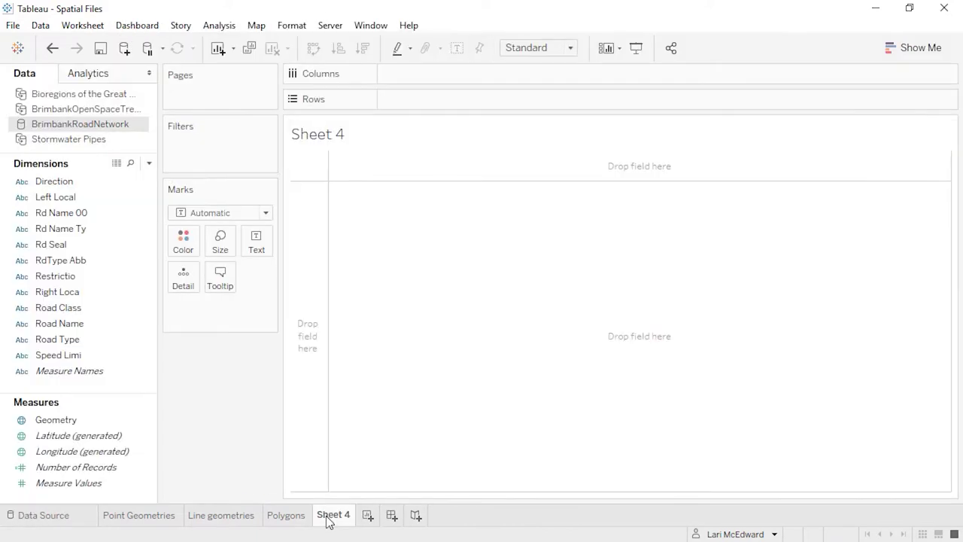
click(115, 428)
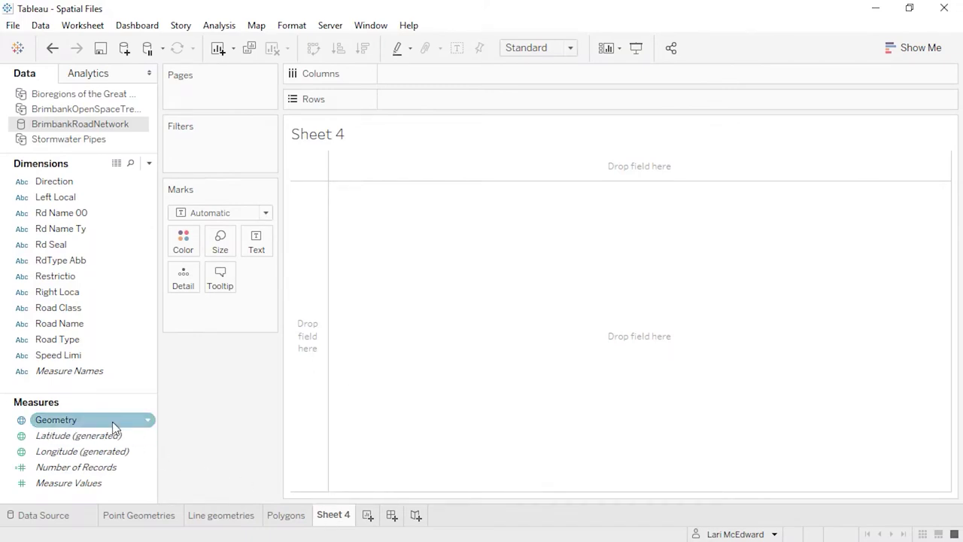
double_click(112, 421)
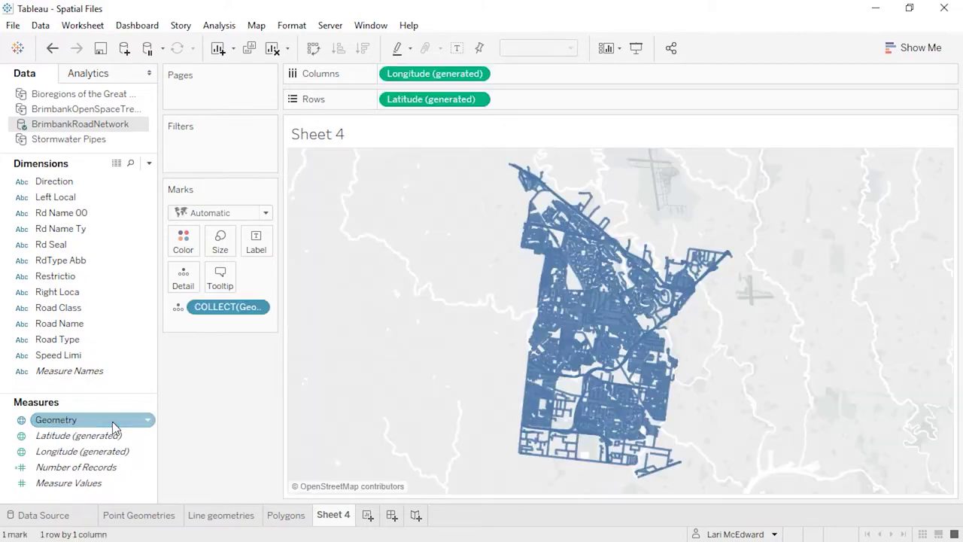
click(220, 242)
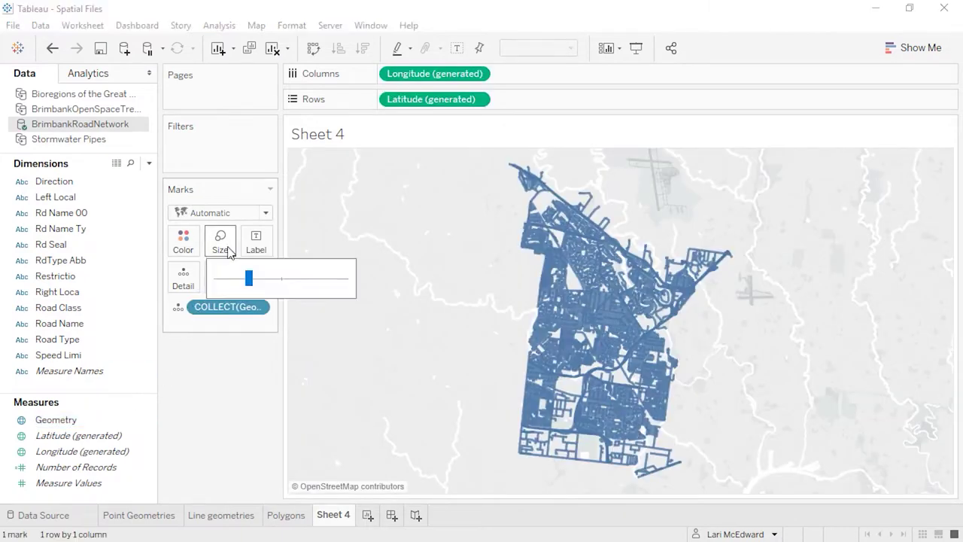
click(217, 278)
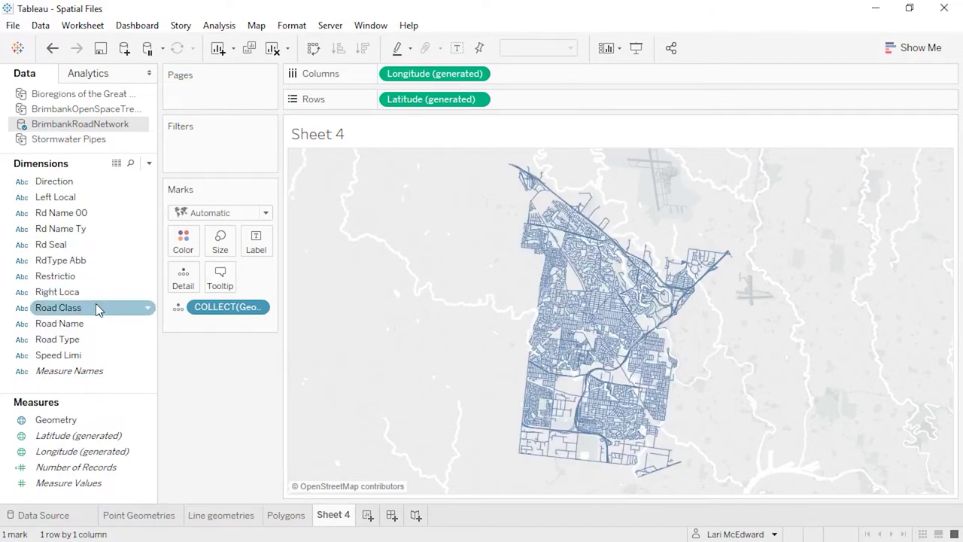
- Color the roads by Road Class and highlight Declared State Freeway and Municipal road - Local Access in turn
drag(96, 305, 194, 241)
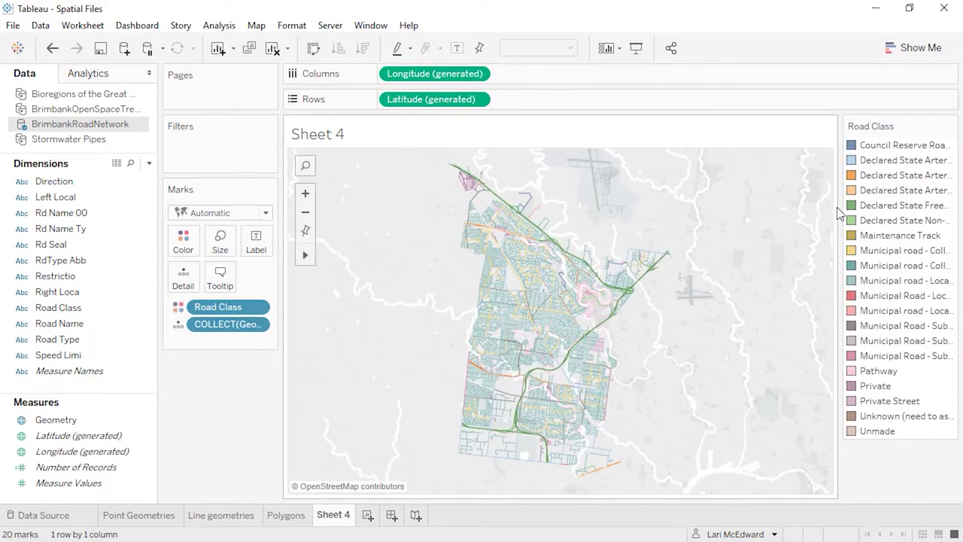
click(867, 208)
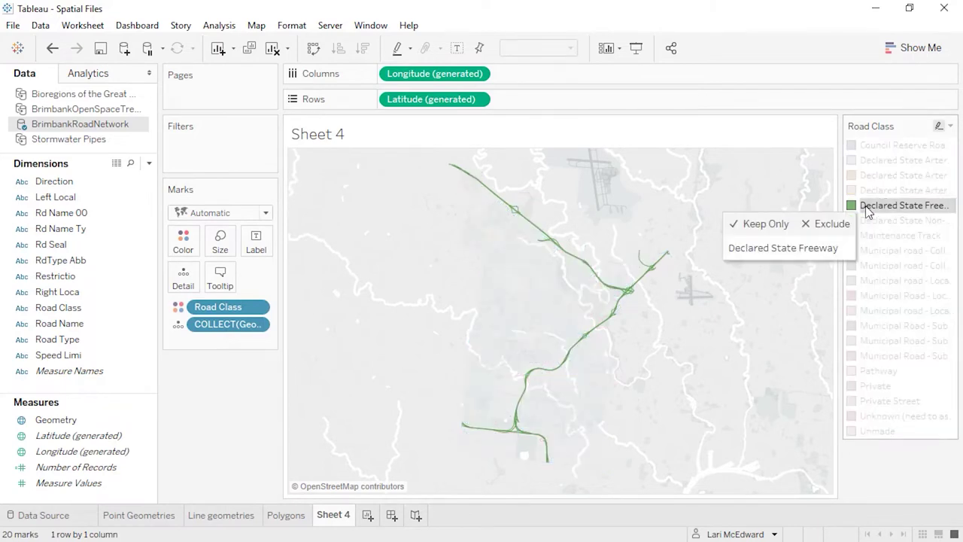
click(875, 281)
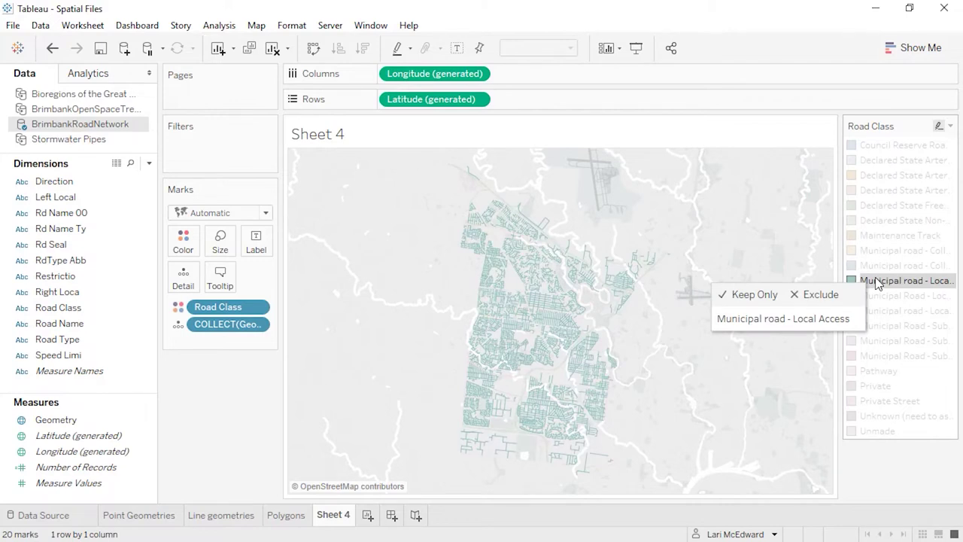
click(876, 282)
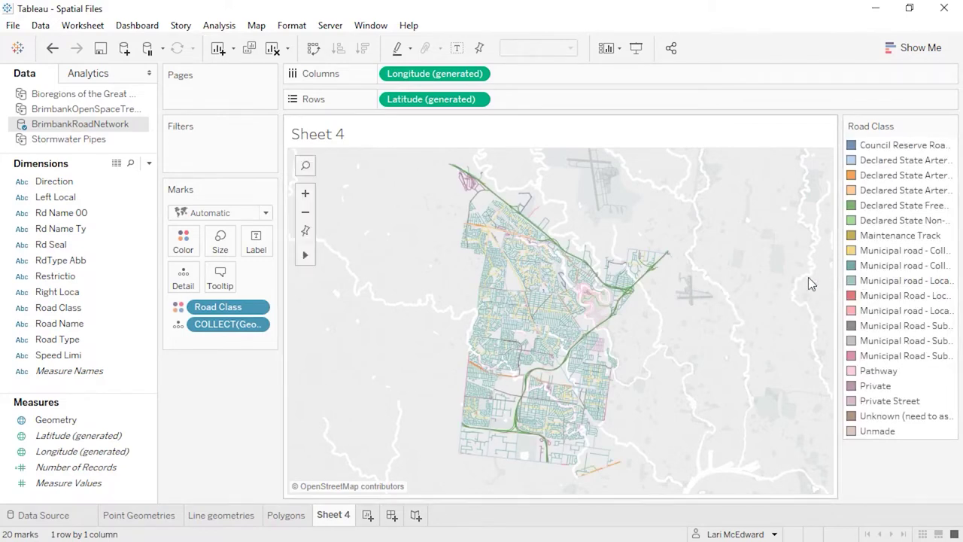
mouse_move(638, 270)
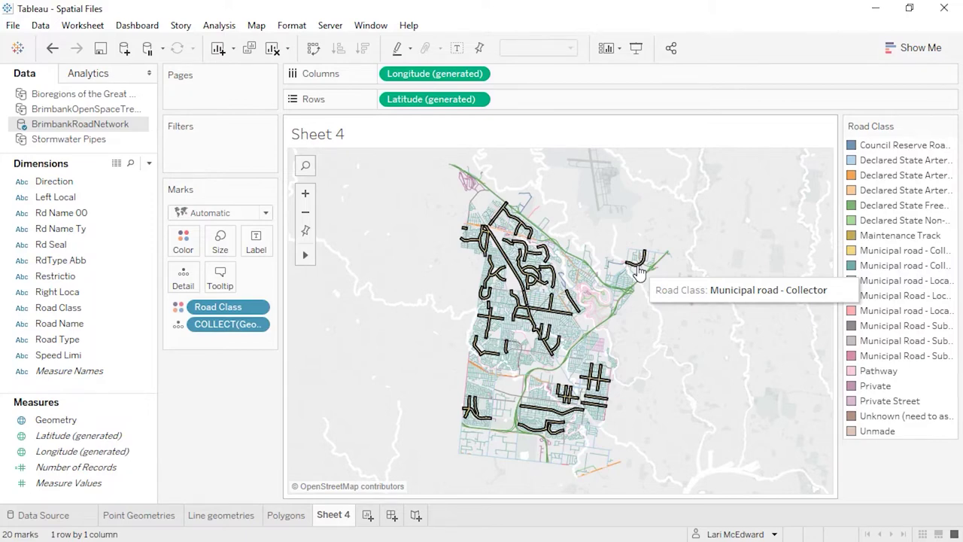
- Turn off Aggregate Measures to inspect the individual road geometries, and undo the disaggregation
click(219, 26)
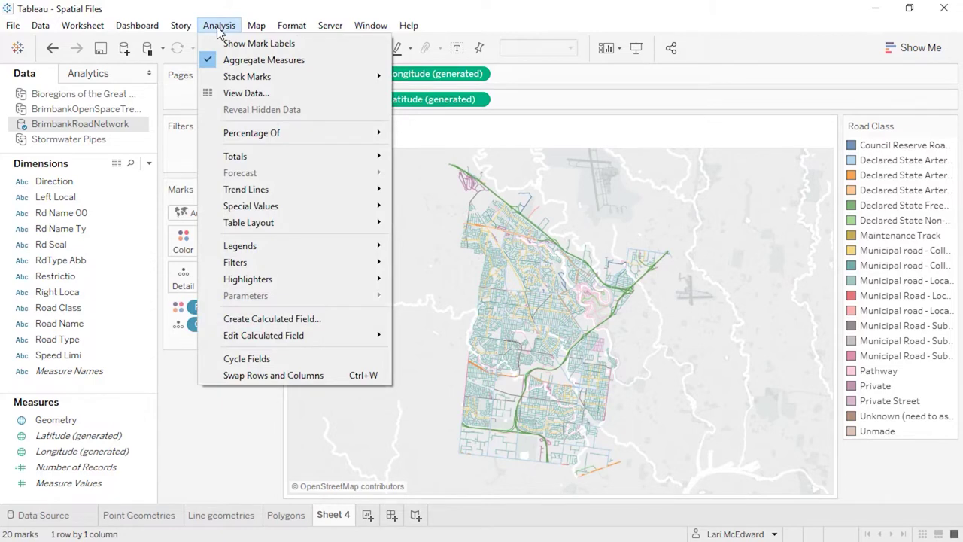
click(227, 61)
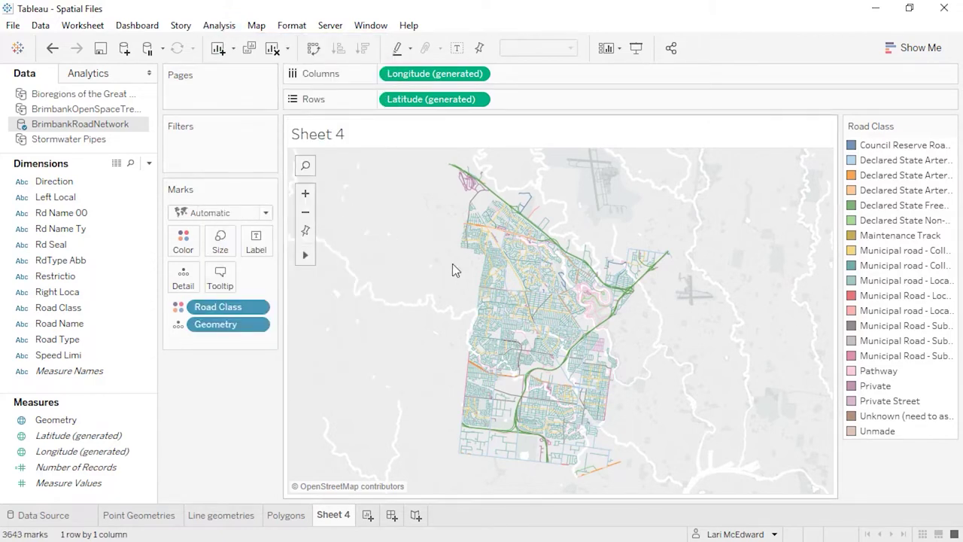
mouse_move(513, 292)
click(53, 49)
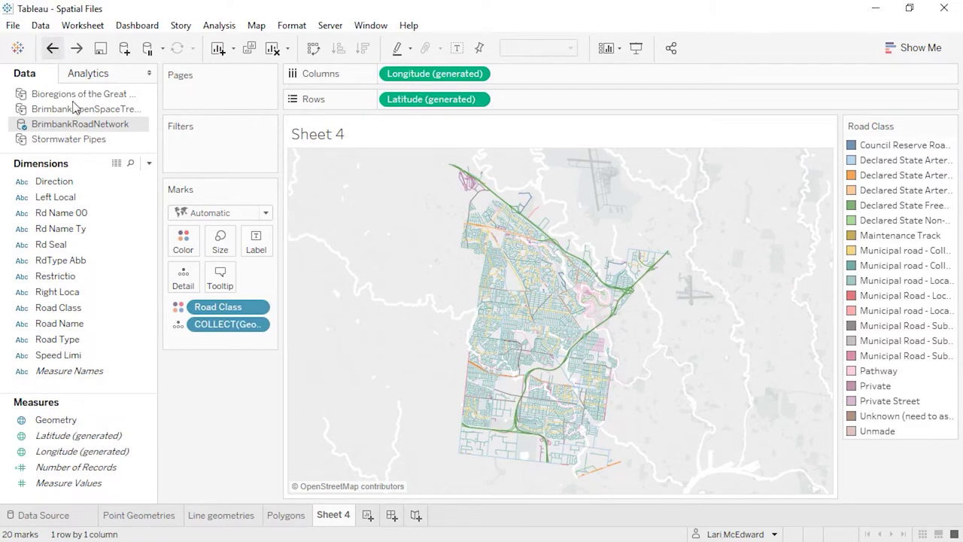
- Add Road Name as a level of detail on the map and color the roads by Road Type
drag(79, 324, 185, 277)
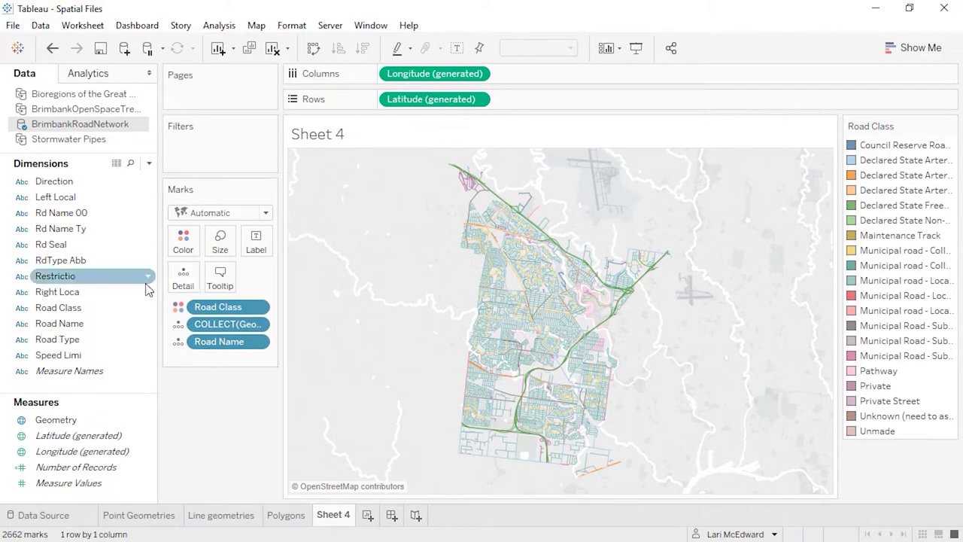
drag(103, 338, 180, 241)
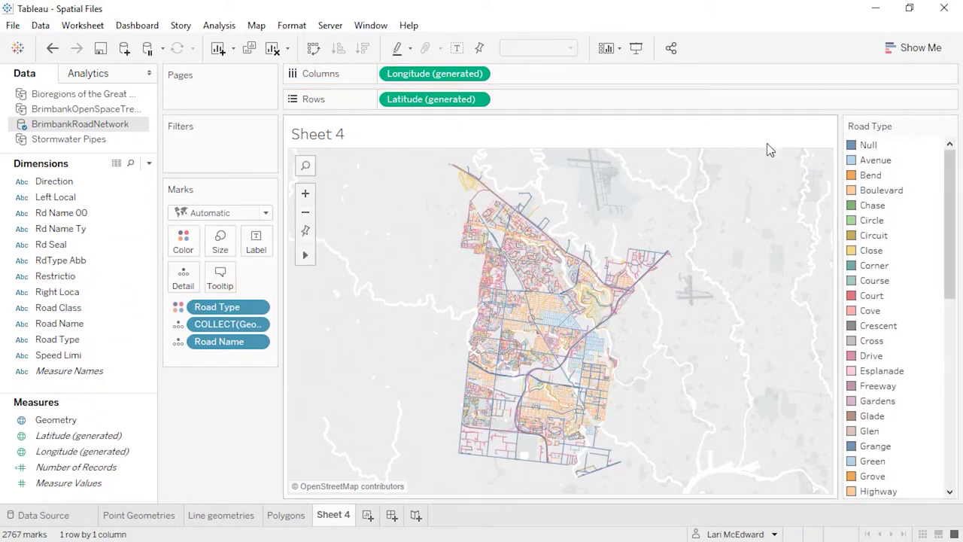
- Sort the Road Type legend in descending order by the Count (Distinct) of Road Name
click(949, 126)
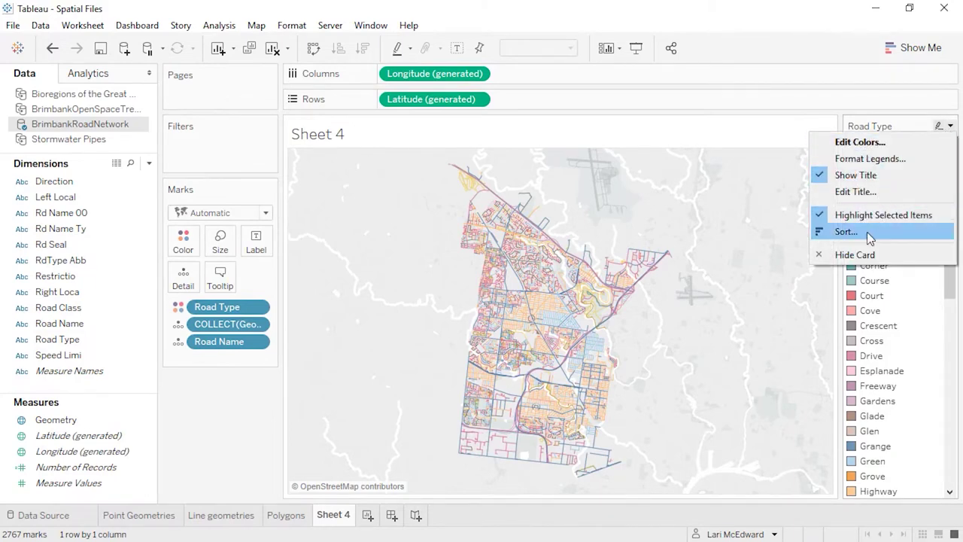
click(865, 232)
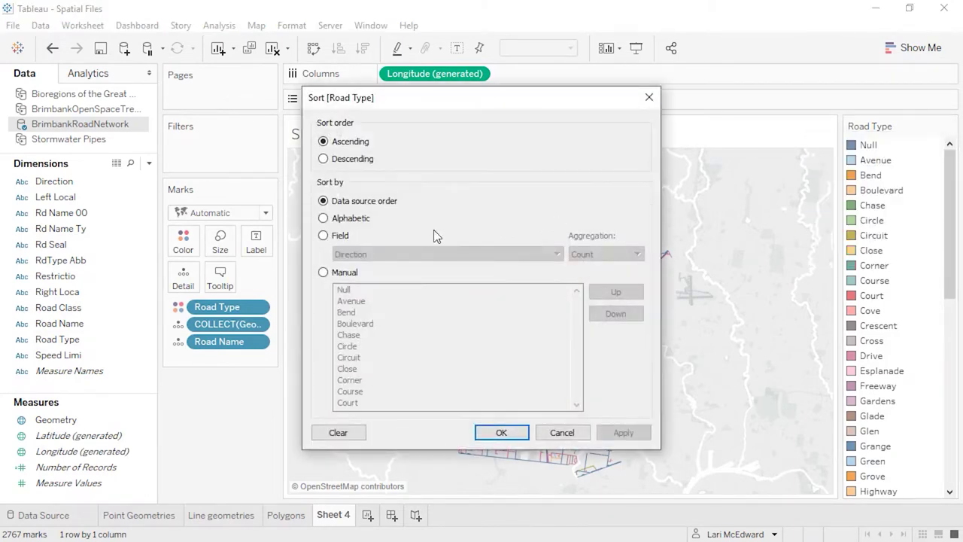
click(348, 233)
click(364, 253)
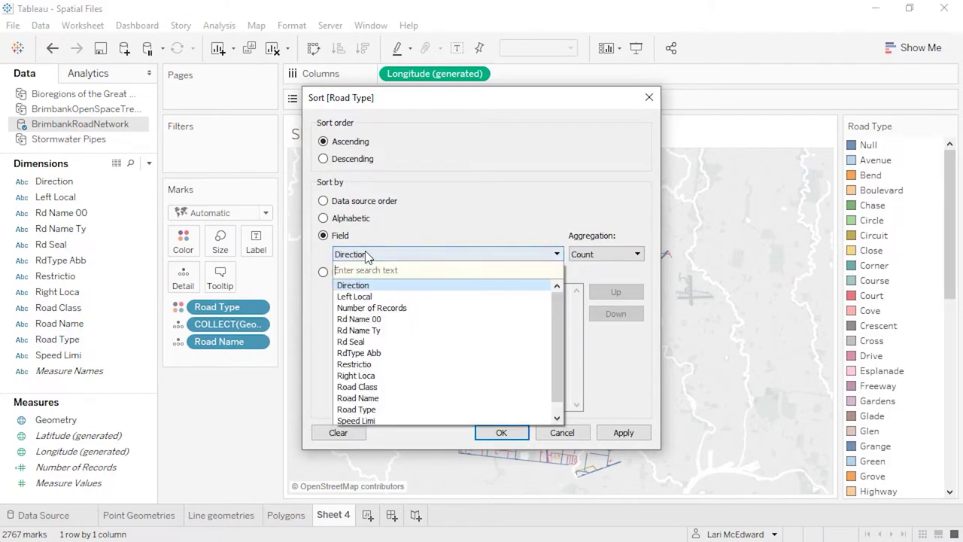
click(386, 398)
click(606, 253)
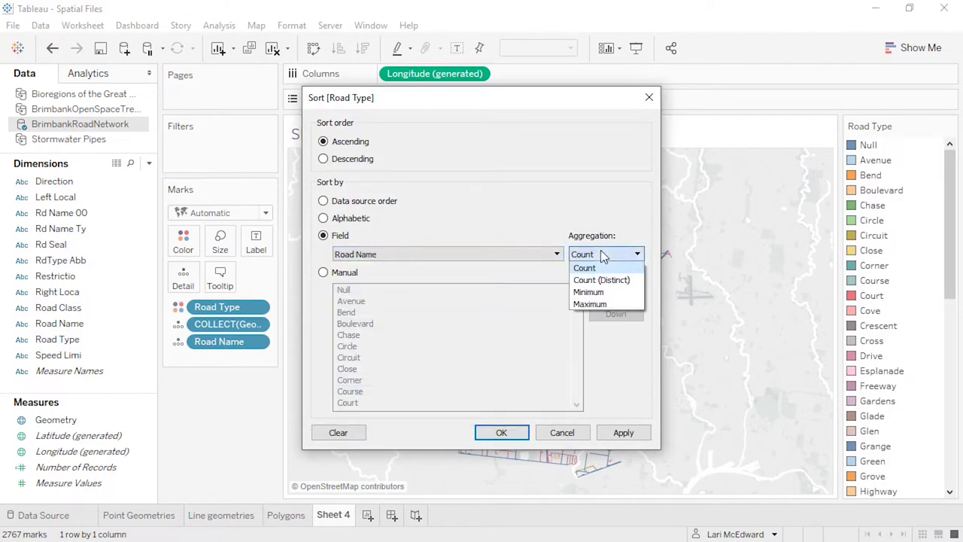
click(595, 277)
click(366, 164)
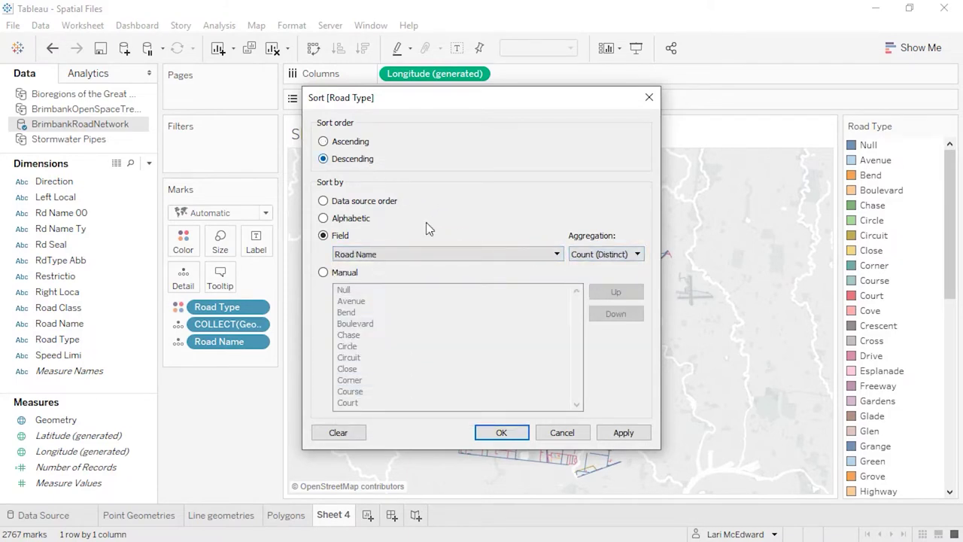
click(501, 432)
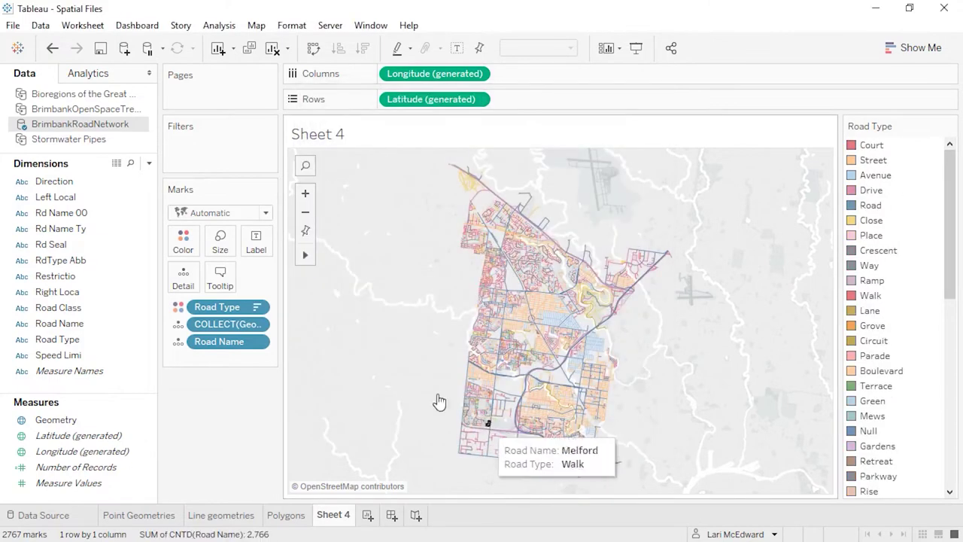
- Assign the Summer color palette to all Road Type values, continuing although there are more items than colors
click(183, 239)
click(236, 291)
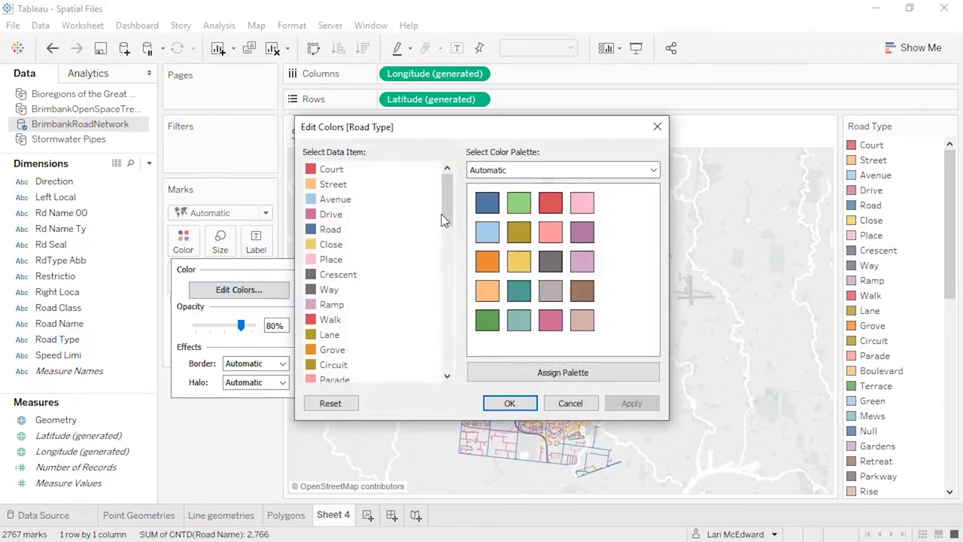
click(505, 171)
click(505, 305)
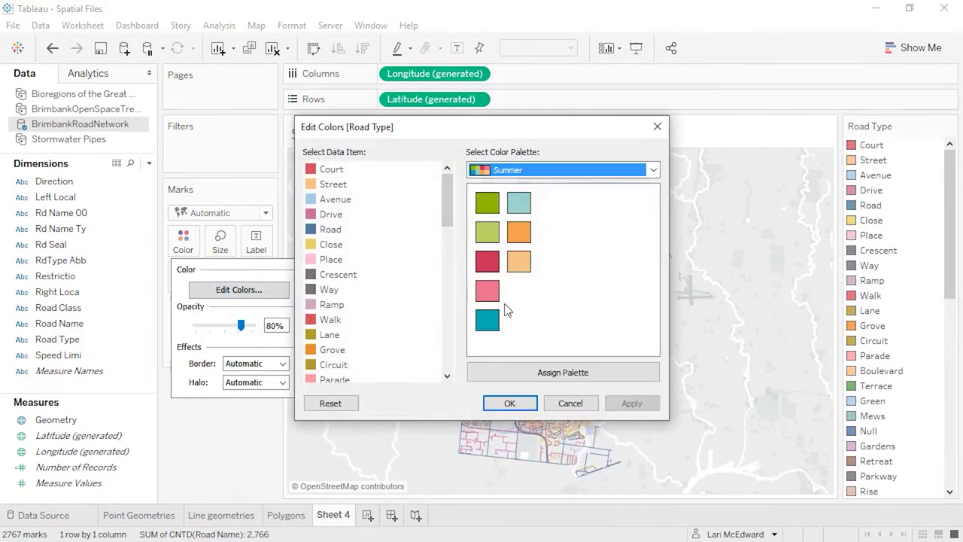
click(516, 372)
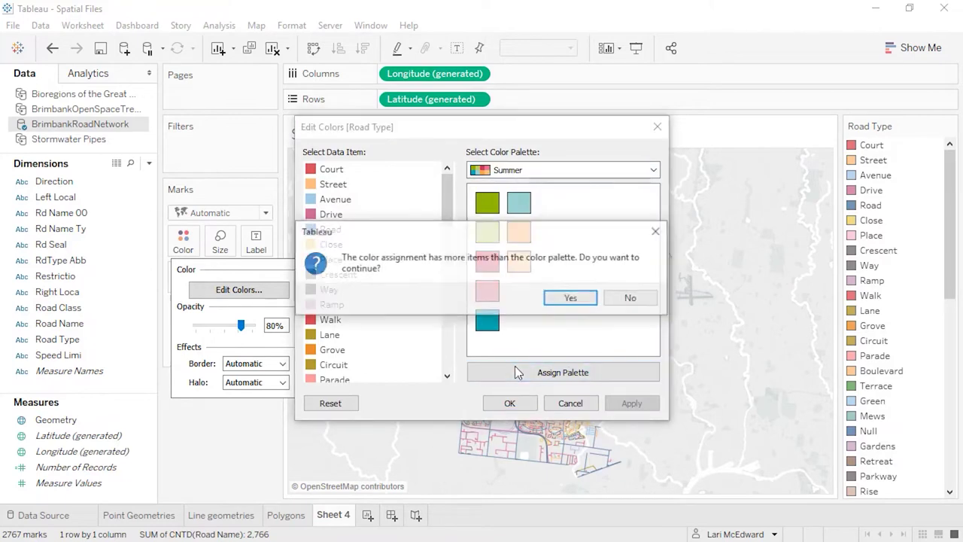
click(564, 297)
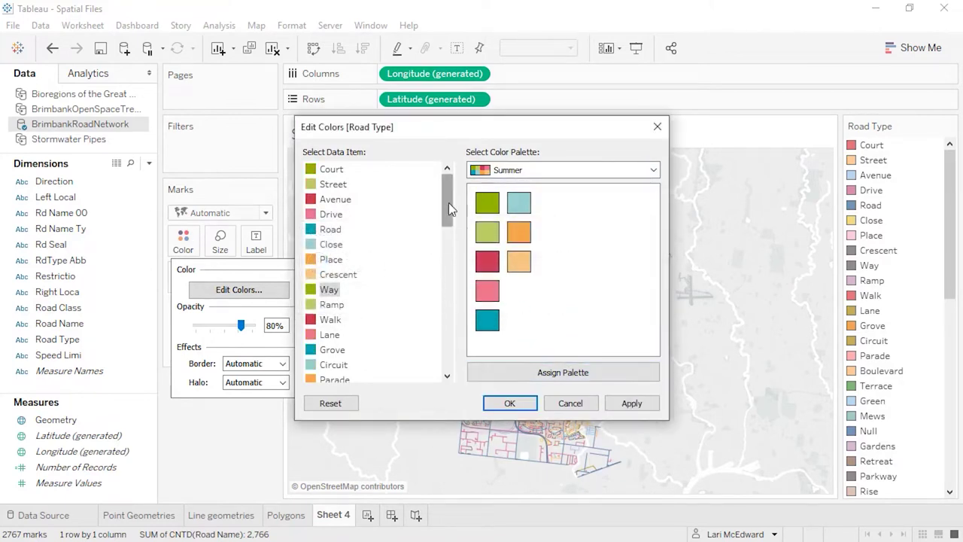
- Recolor the Road Type items from Way through road light gray from the Seattle Grays palette and apply the colors
drag(449, 202, 452, 368)
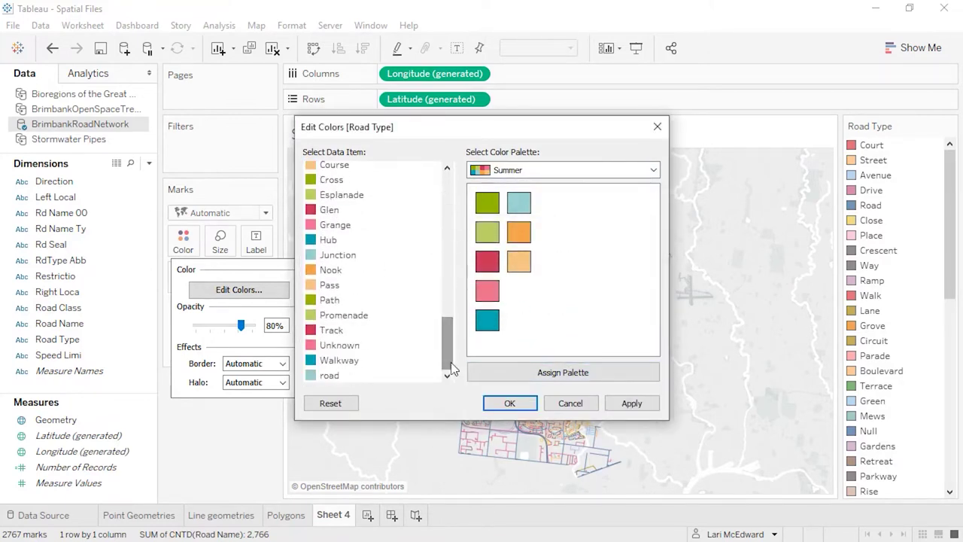
shift+click(349, 371)
click(531, 171)
click(522, 223)
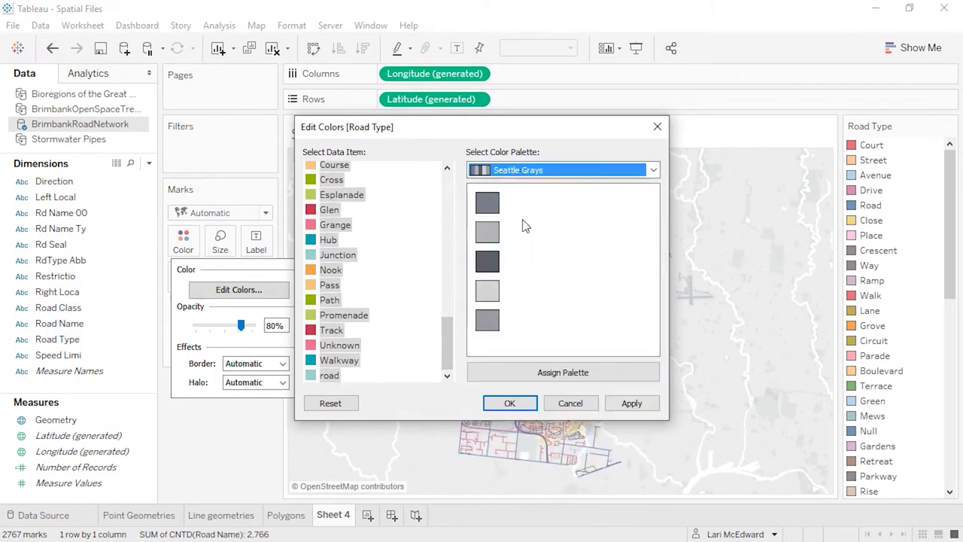
click(509, 403)
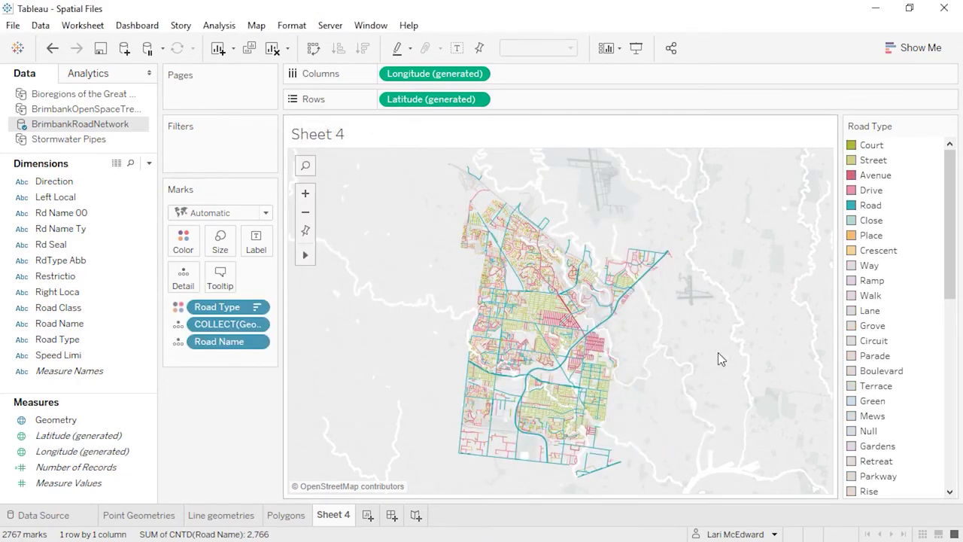
- Highlight the Court, Street and Road types on the map in turn, and clear the highlight
click(870, 146)
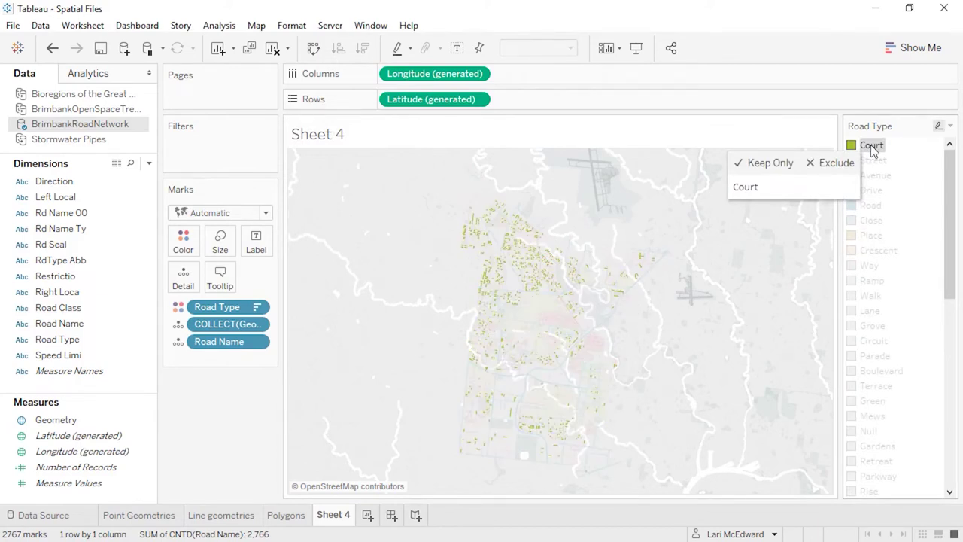
click(872, 161)
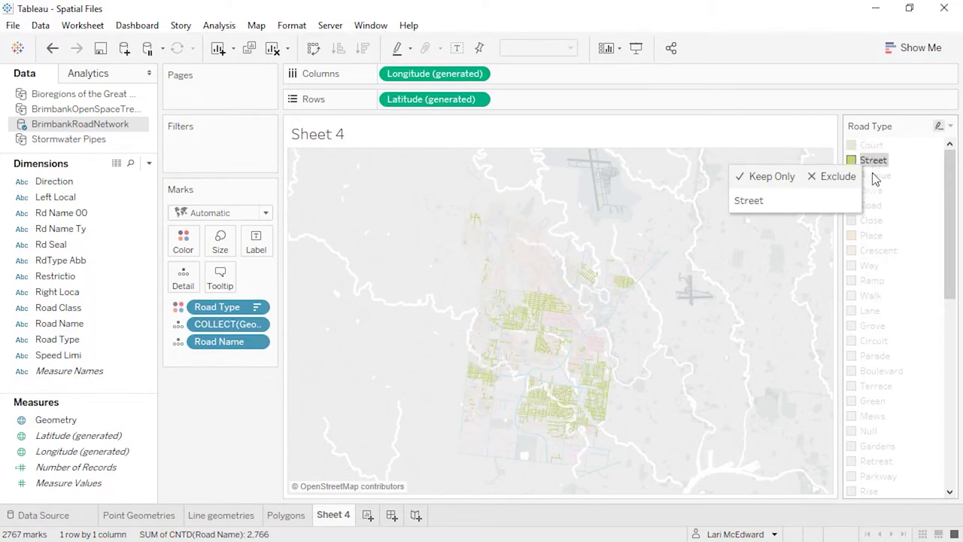
click(873, 207)
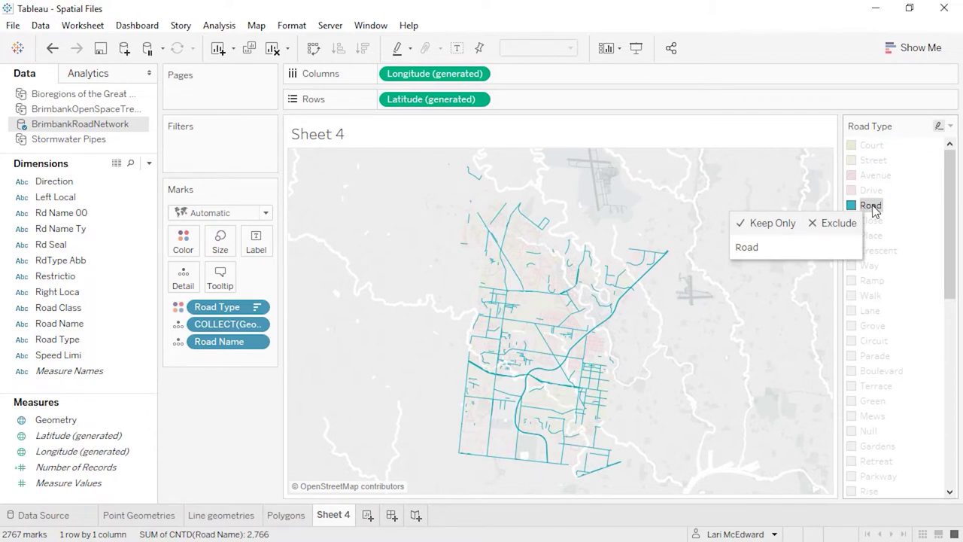
key(Escape)
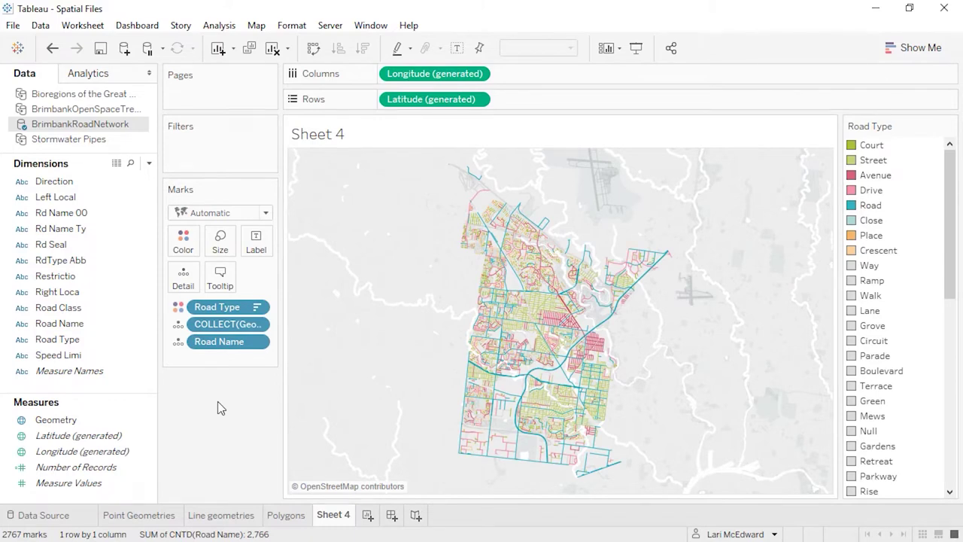
- Change the Speed Limi field to a whole number and convert it to a measure
click(23, 355)
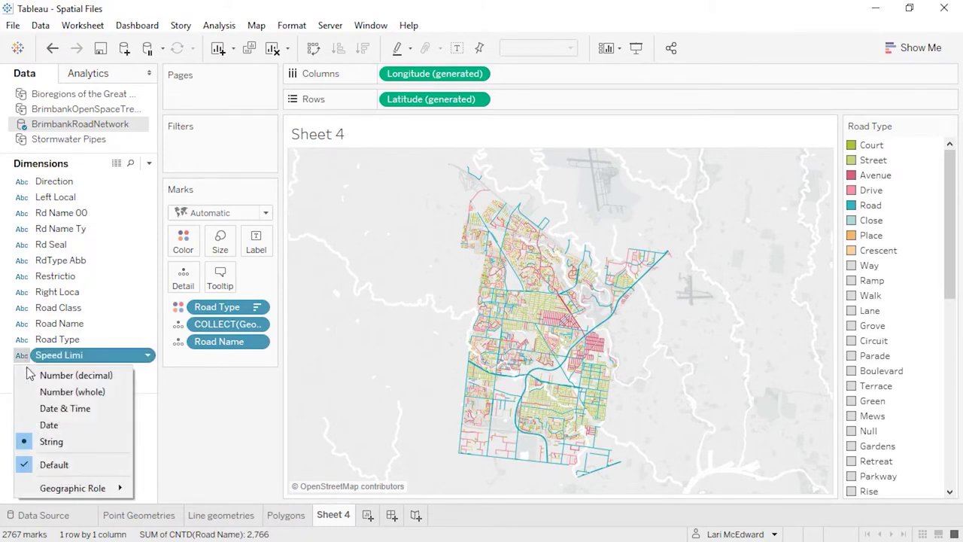
click(35, 392)
right_click(54, 355)
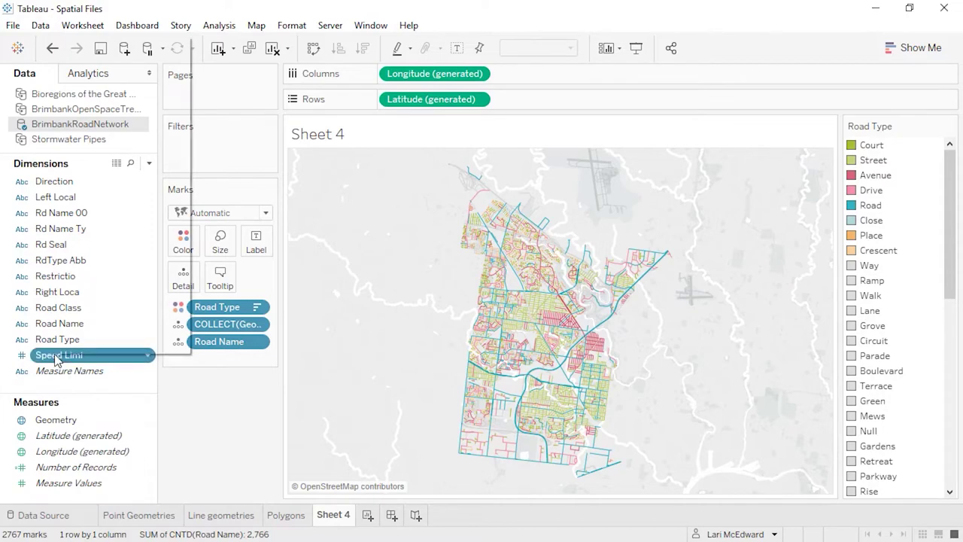
click(107, 197)
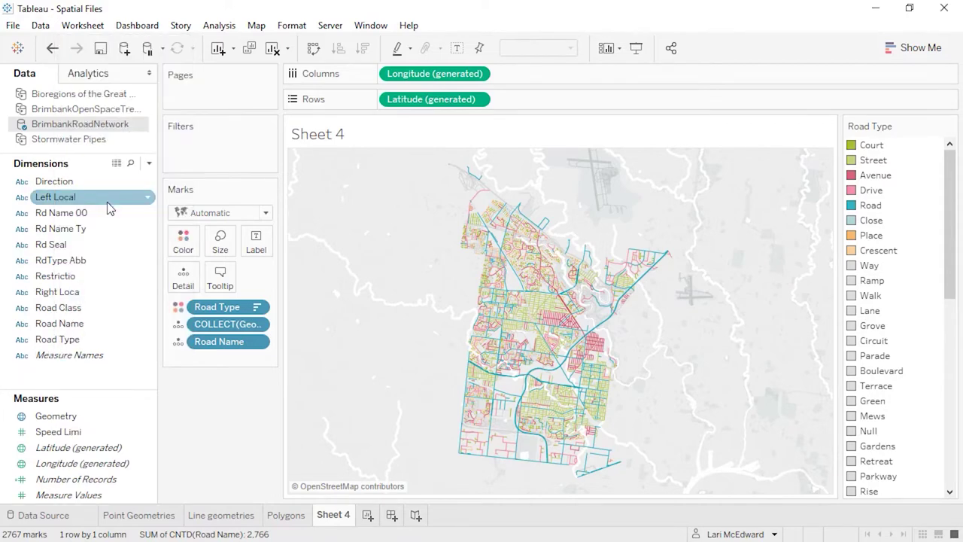
- Try sizing the roads by Speed Limi with the mark type set to Map, and remove the Speed Limi size encoding
click(64, 435)
drag(63, 435, 214, 243)
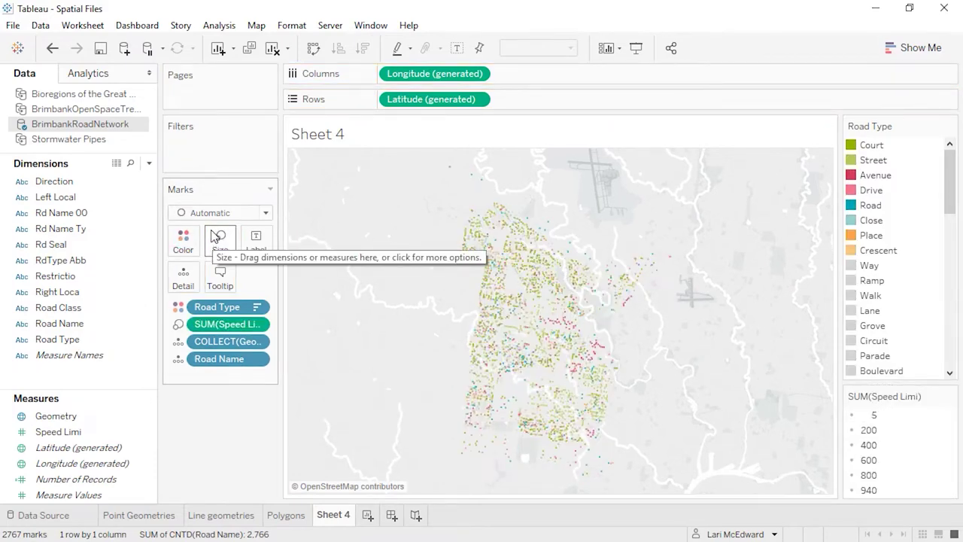
click(216, 220)
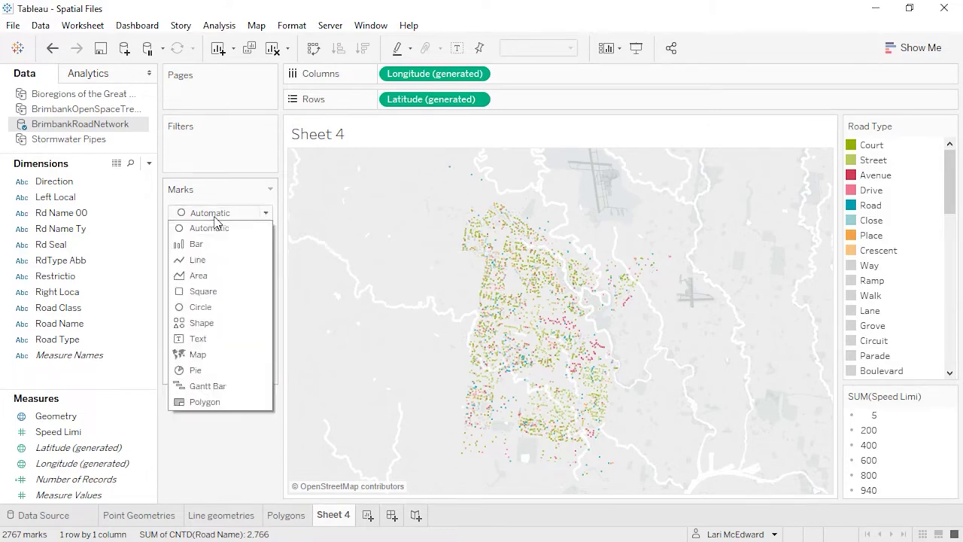
key(Escape)
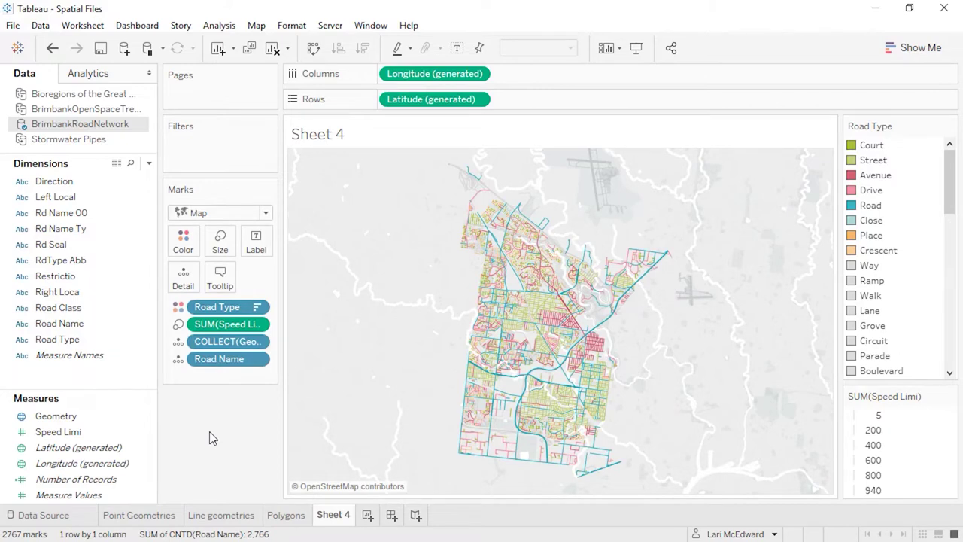
drag(215, 324, 215, 414)
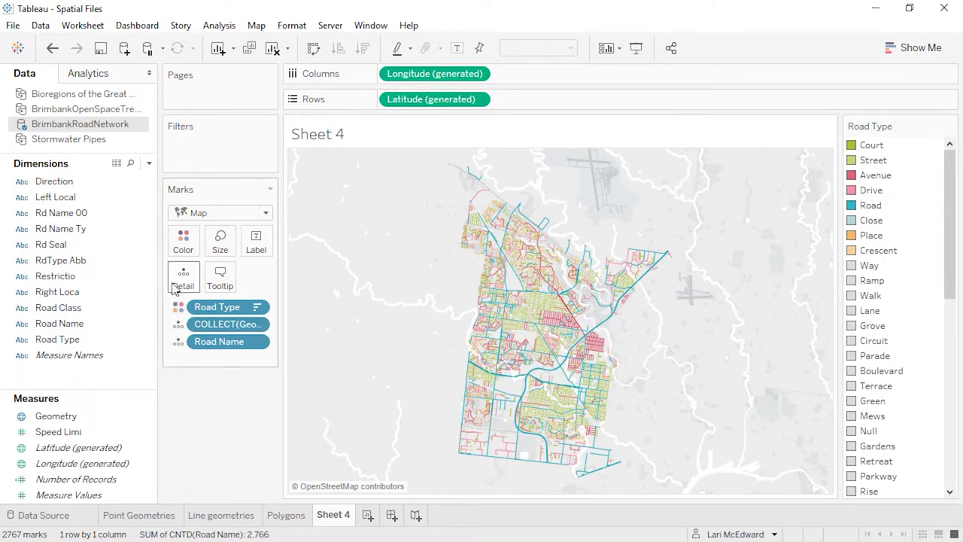
- Edit the BrimbankRoadNetwork data source and add a spatial file connection to BrimbankStreetTrees from the brimbankstreettrees folder
right_click(99, 126)
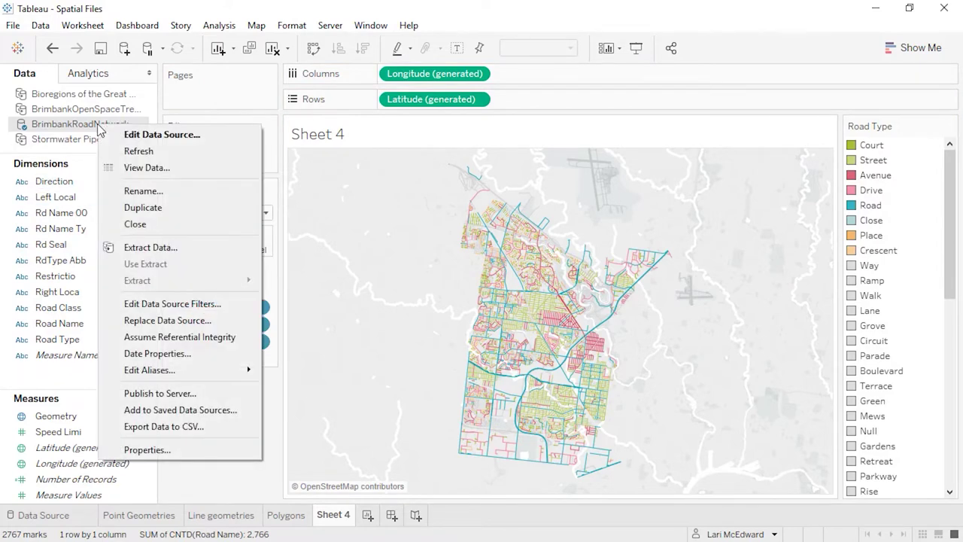
click(116, 136)
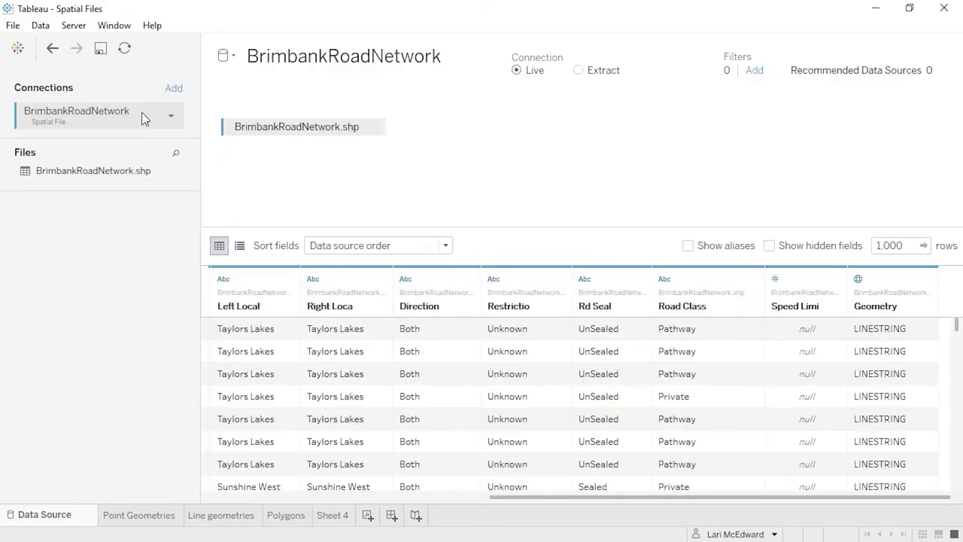
click(173, 88)
click(266, 249)
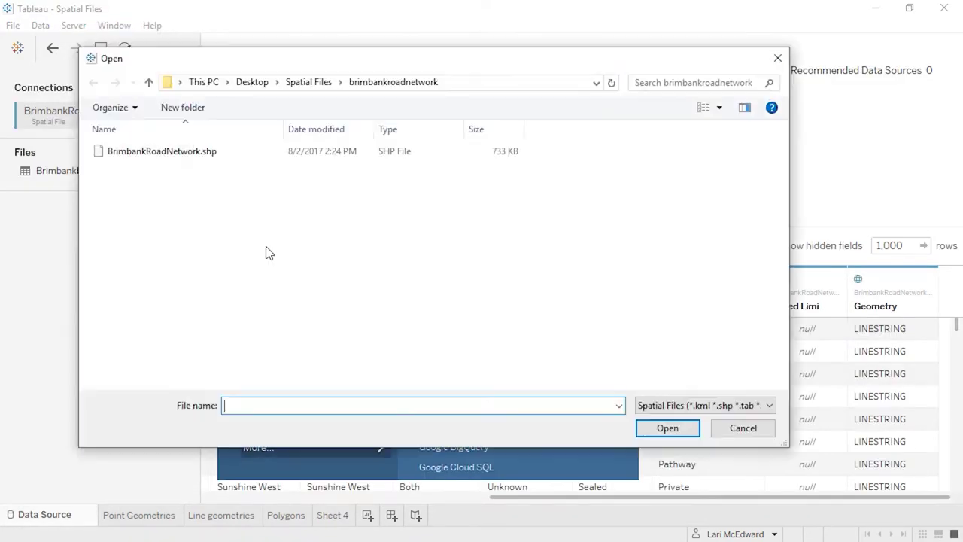
click(308, 82)
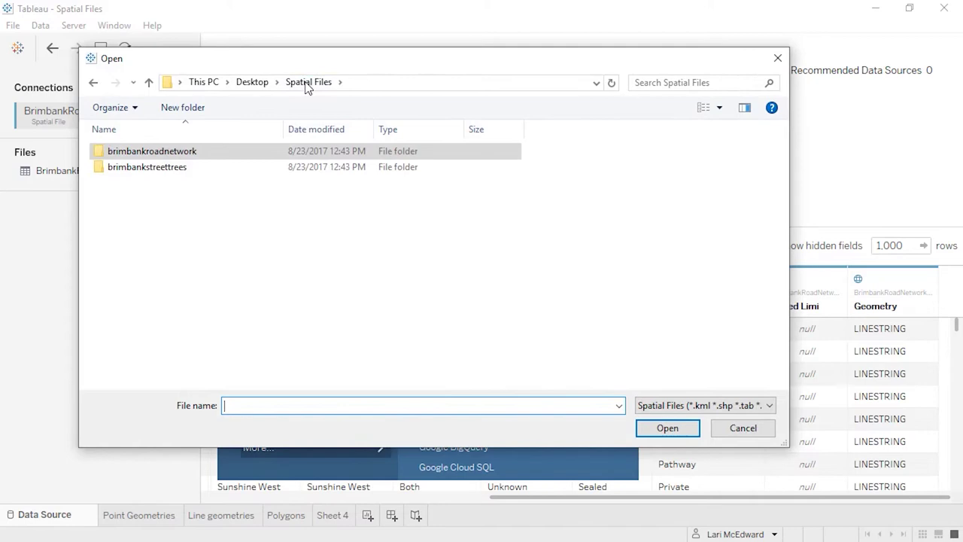
double_click(188, 166)
double_click(186, 167)
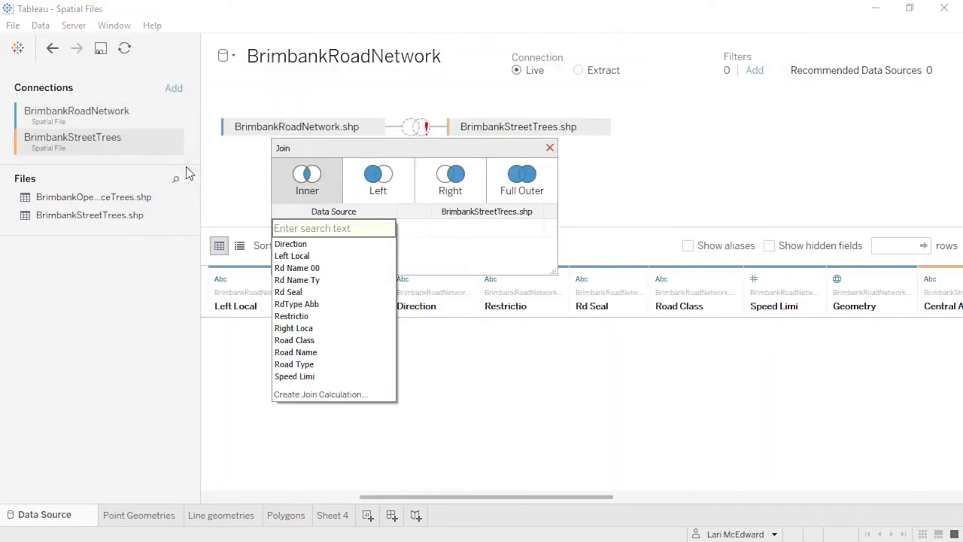
- Make the join with BrimbankStreetTrees.shp a left join on Rd Name Ty = Site Name
click(360, 175)
click(360, 175)
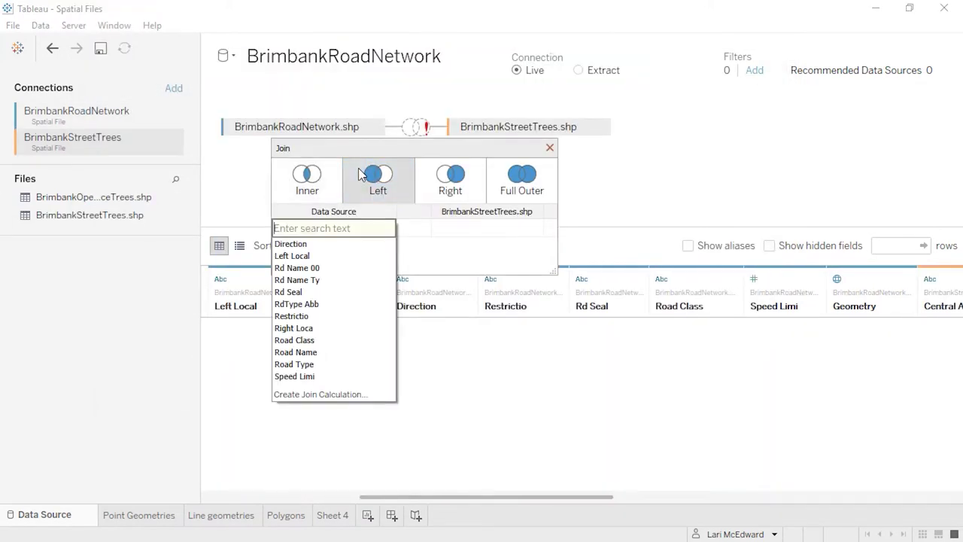
click(316, 284)
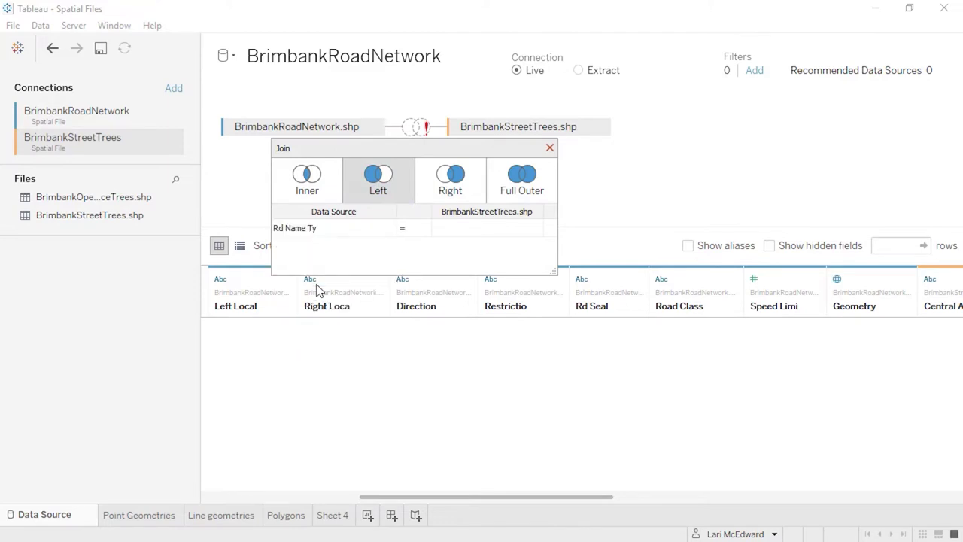
click(451, 237)
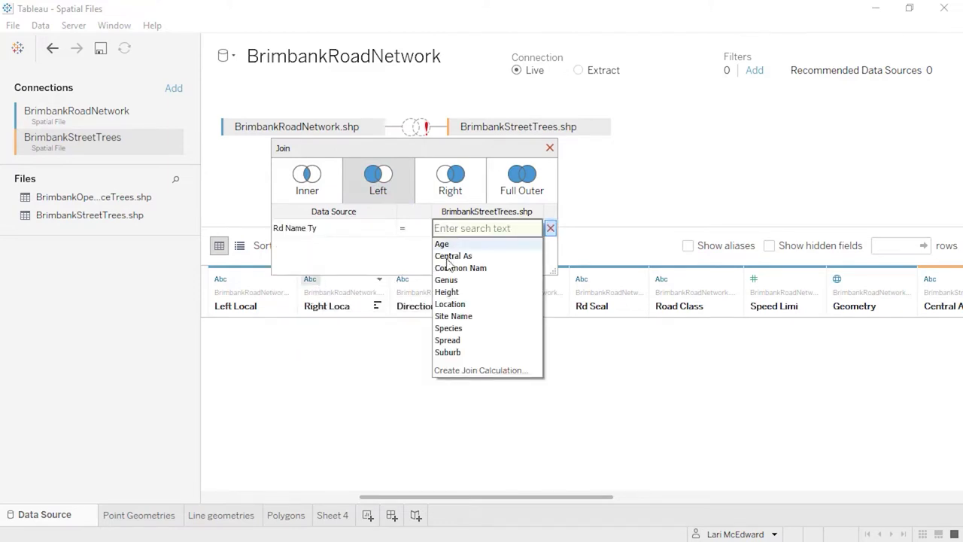
click(451, 316)
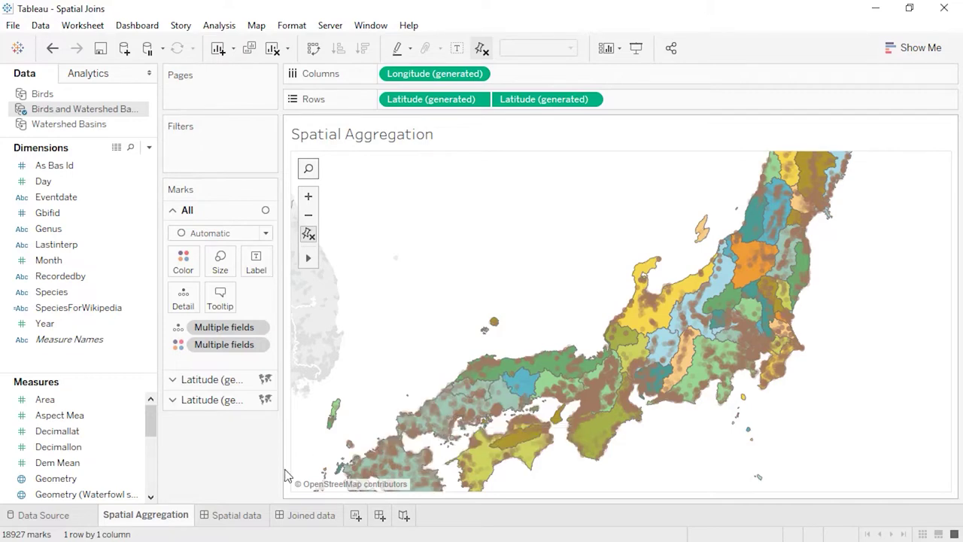
- View the Spatial data dashboard and create a new data source from the Japan_Basins spatial file
click(243, 516)
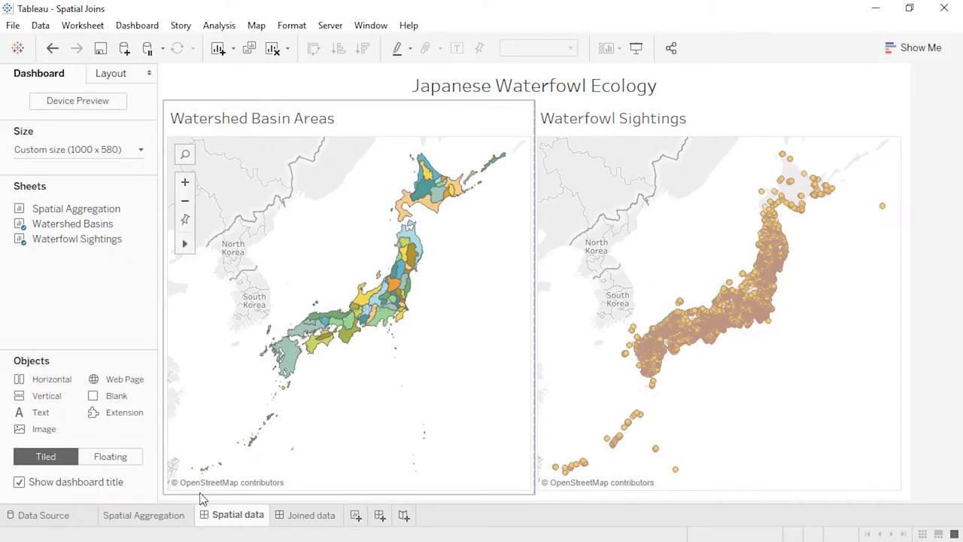
click(45, 515)
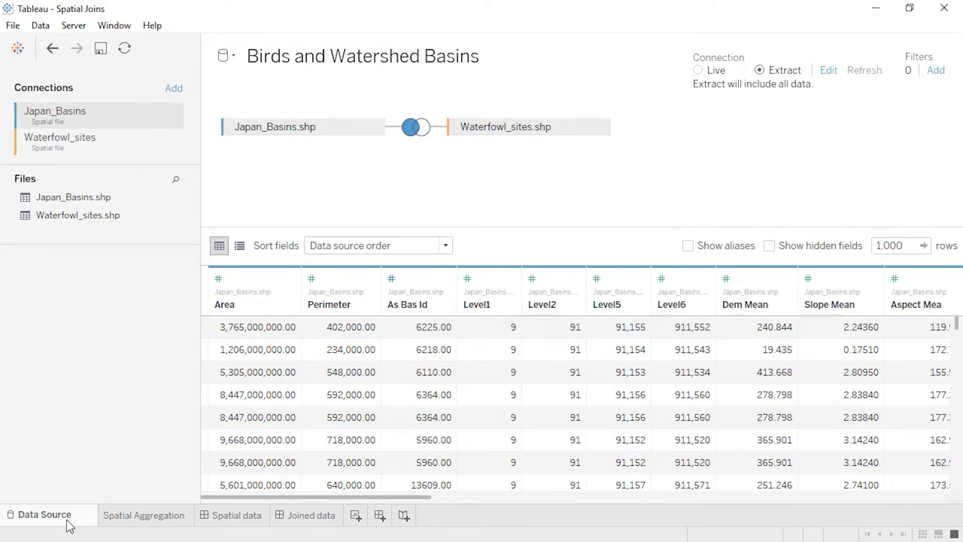
click(43, 27)
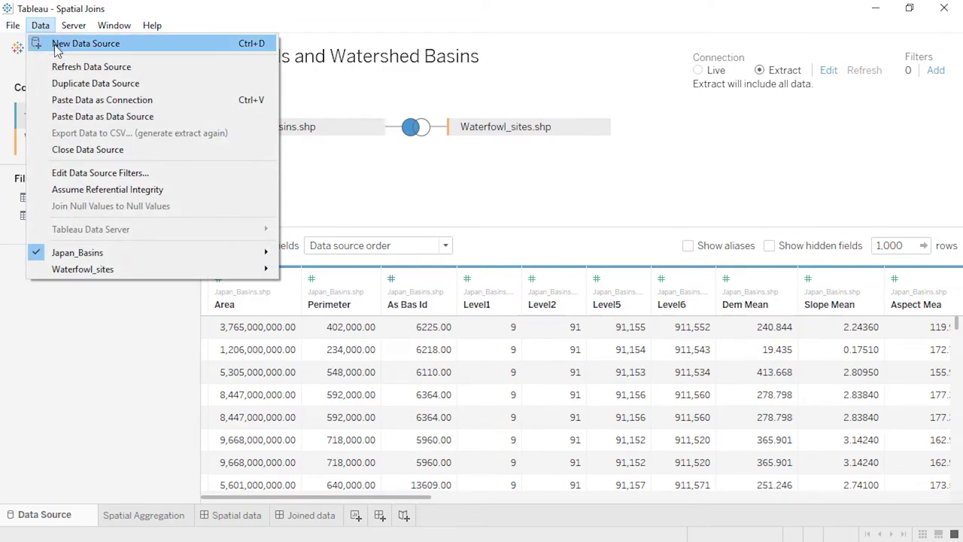
click(58, 45)
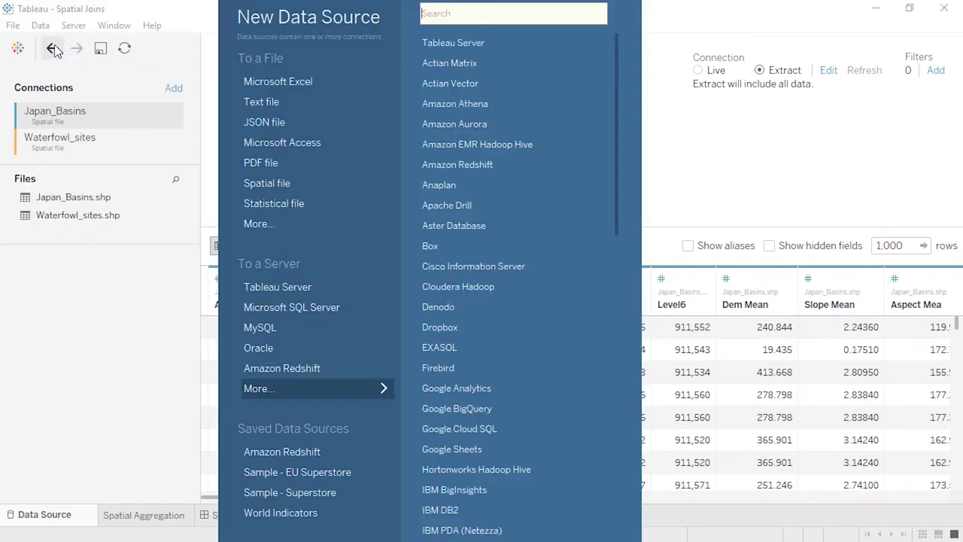
click(301, 186)
double_click(148, 125)
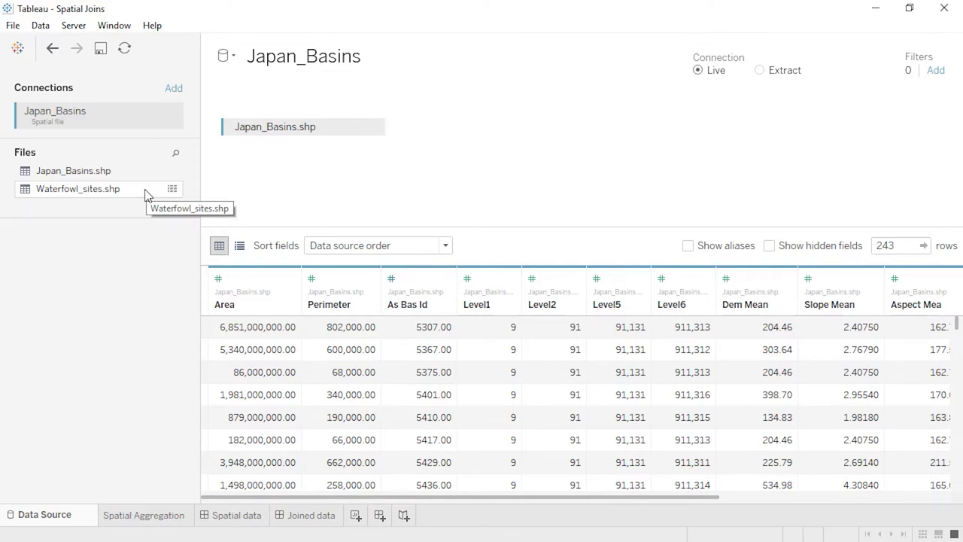
- Join Waterfowl_sites.shp to Japan_Basins.shp as a left join where their Geometry fields intersect
drag(149, 189, 546, 134)
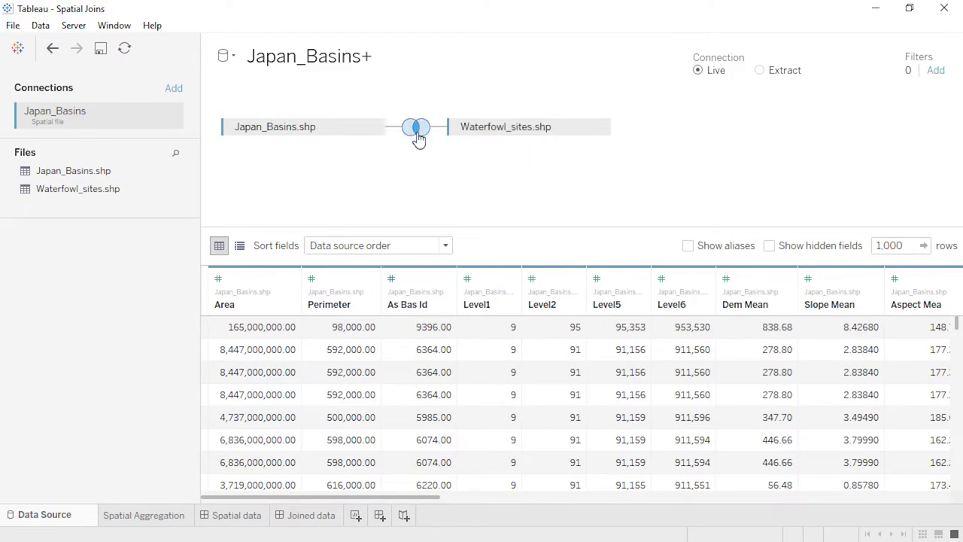
click(419, 132)
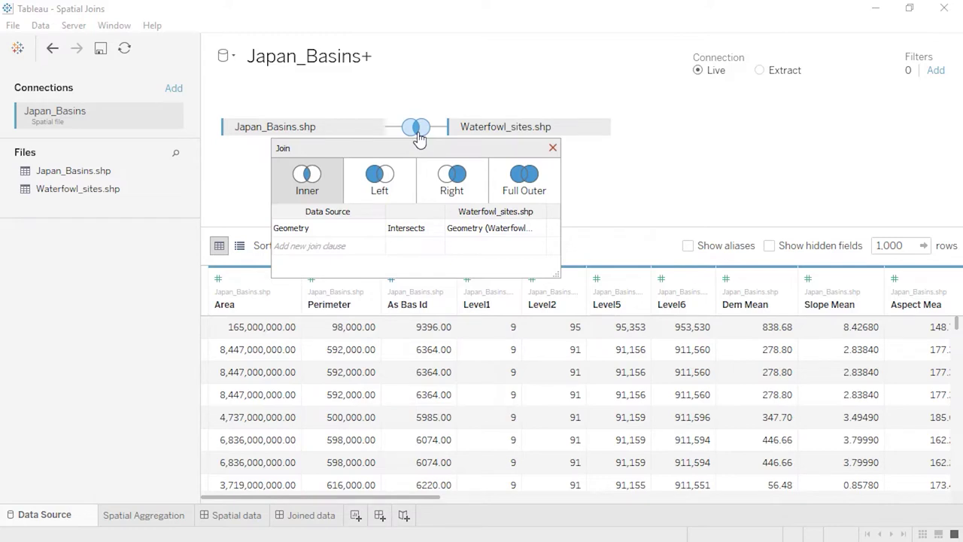
click(439, 229)
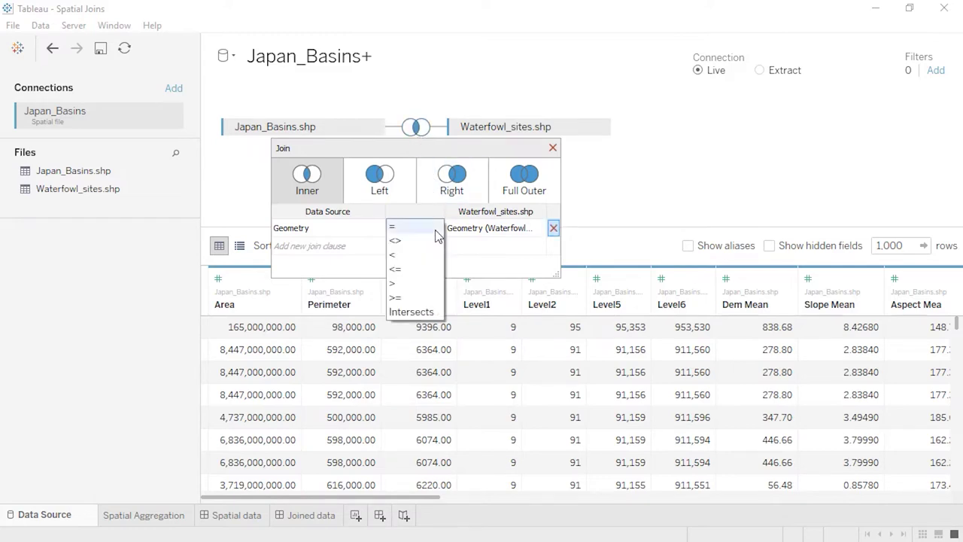
click(429, 310)
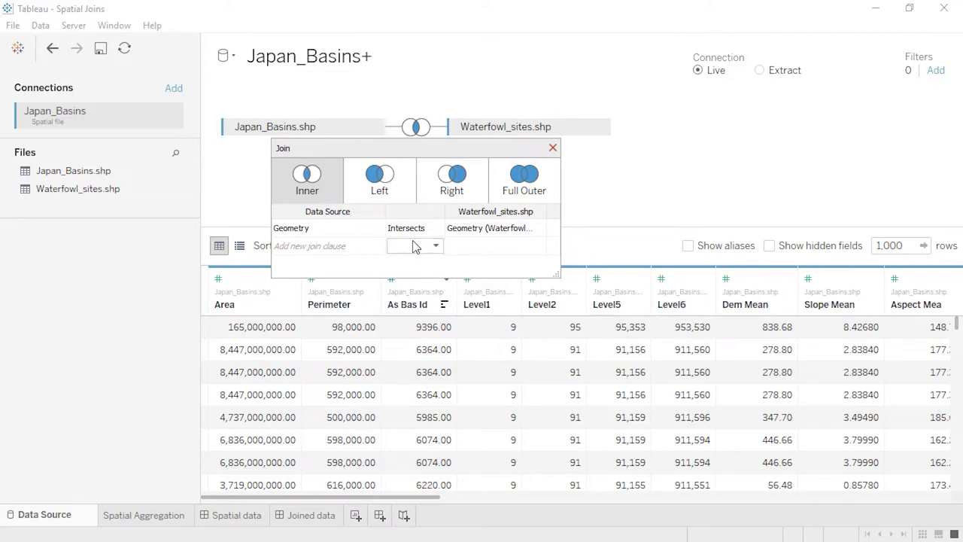
click(387, 193)
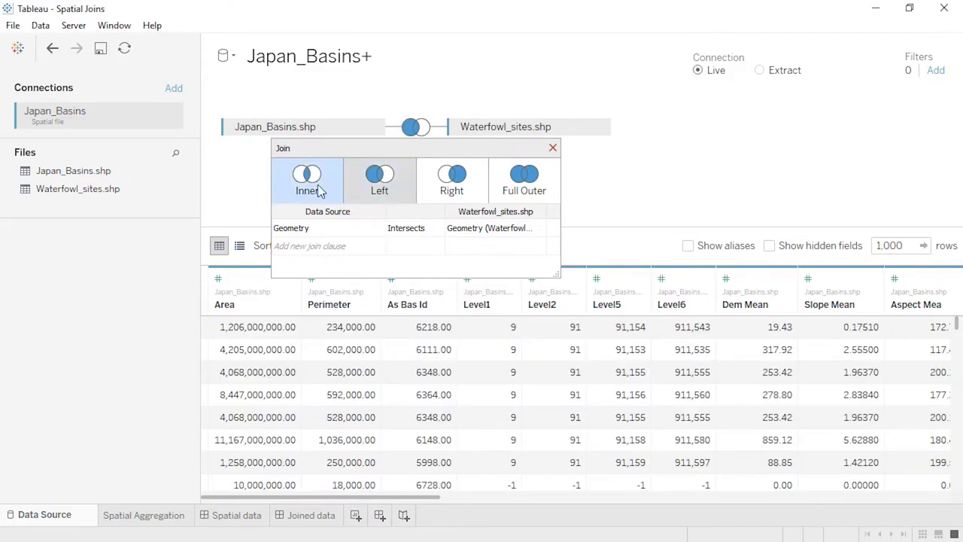
- View the Joined data dashboard and select a river basin on its watershed map
click(312, 516)
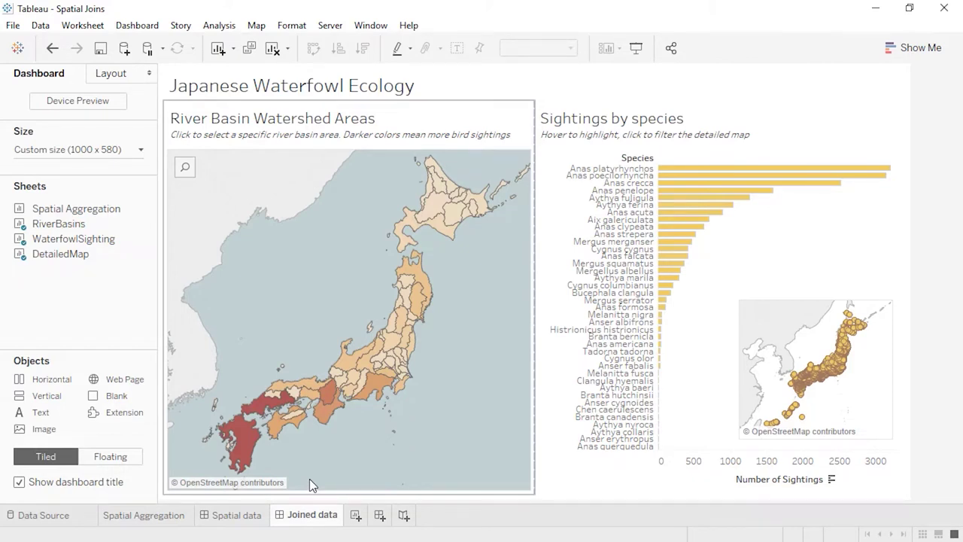
click(330, 400)
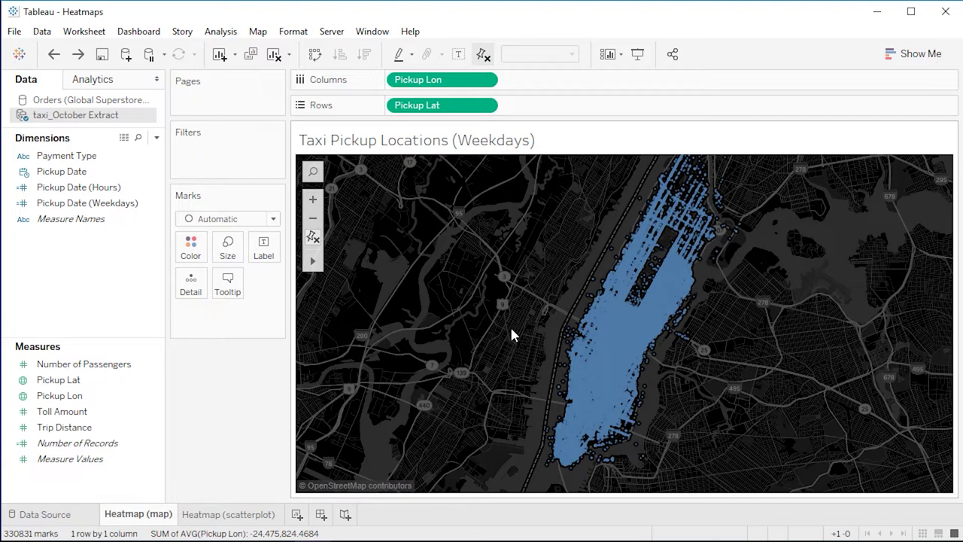
- In the Heatmaps workbook, change the mark type of the taxi pickup locations map to Density
mouse_move(584, 328)
click(273, 218)
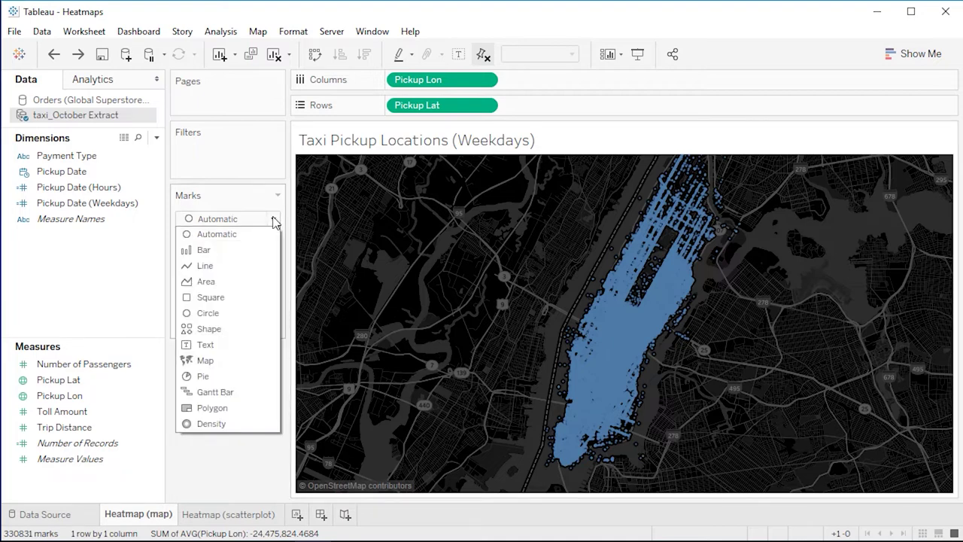
click(233, 423)
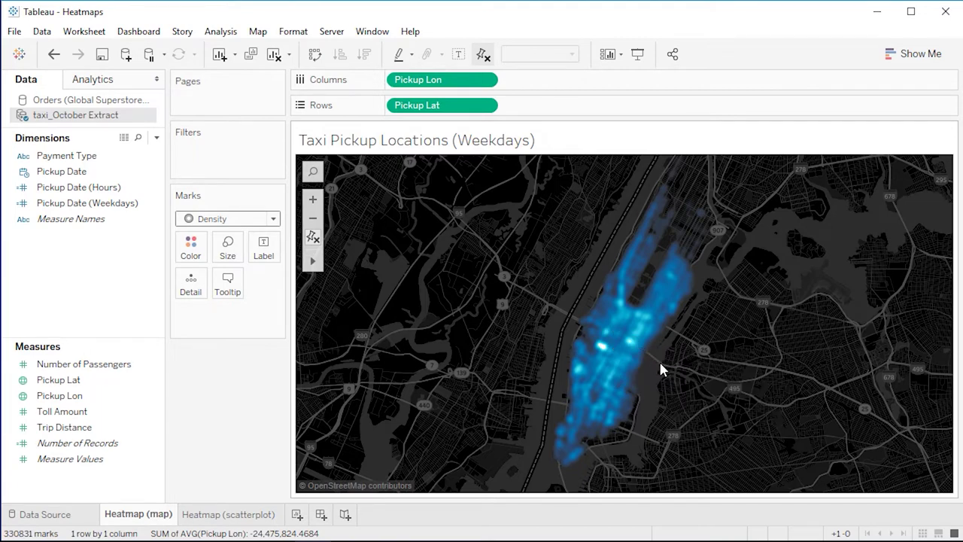
- Color the taxi pickup density with the Sunrise-Sunset Diverging palette at 83% opacity and 74% intensity
click(191, 244)
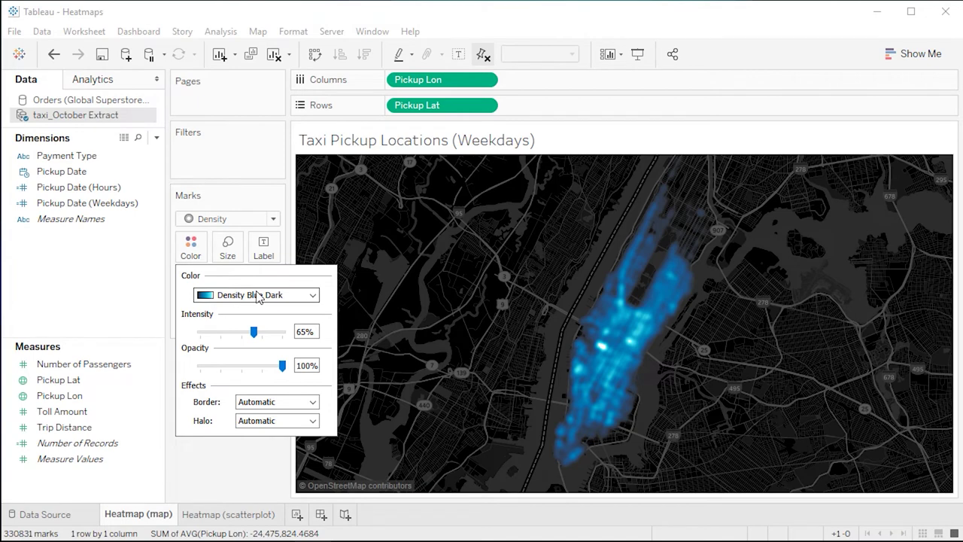
click(258, 295)
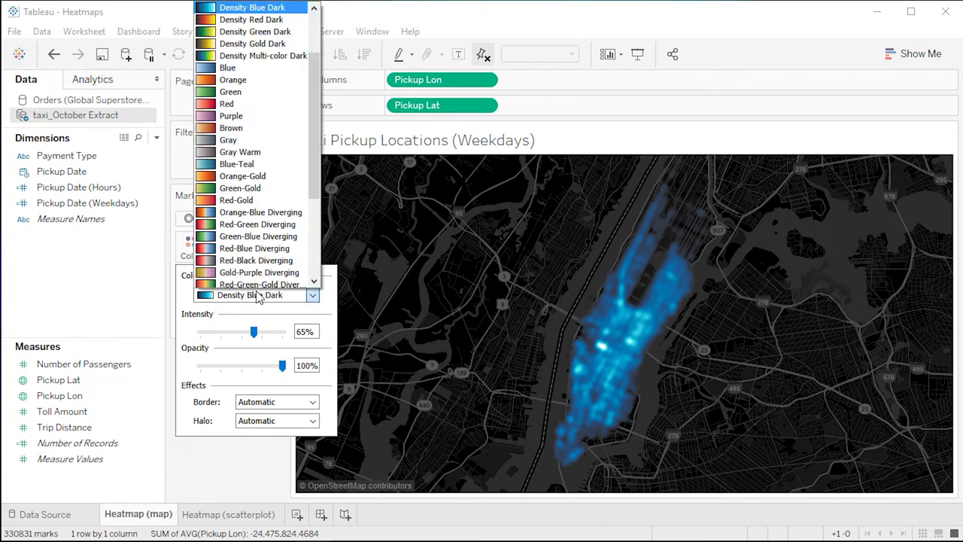
scroll(263, 282, down, 5)
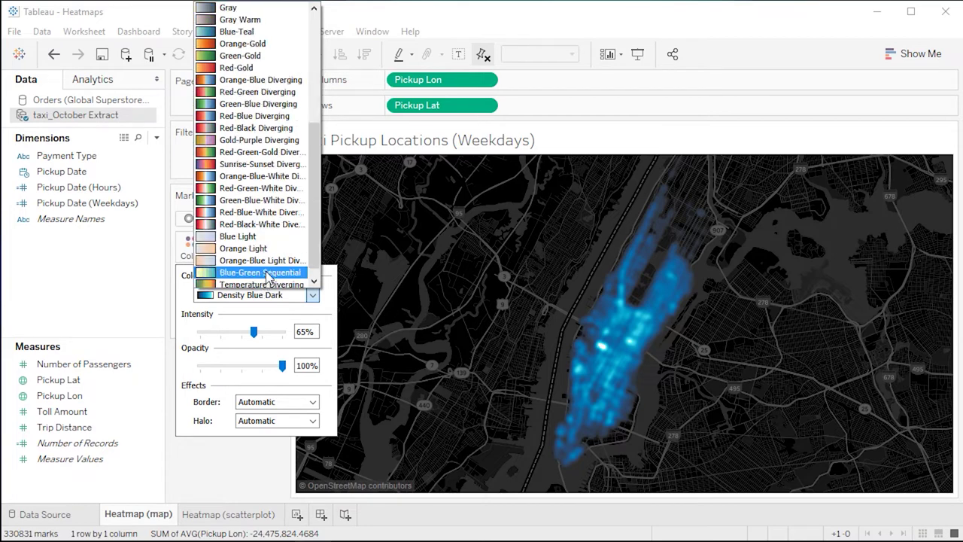
click(251, 164)
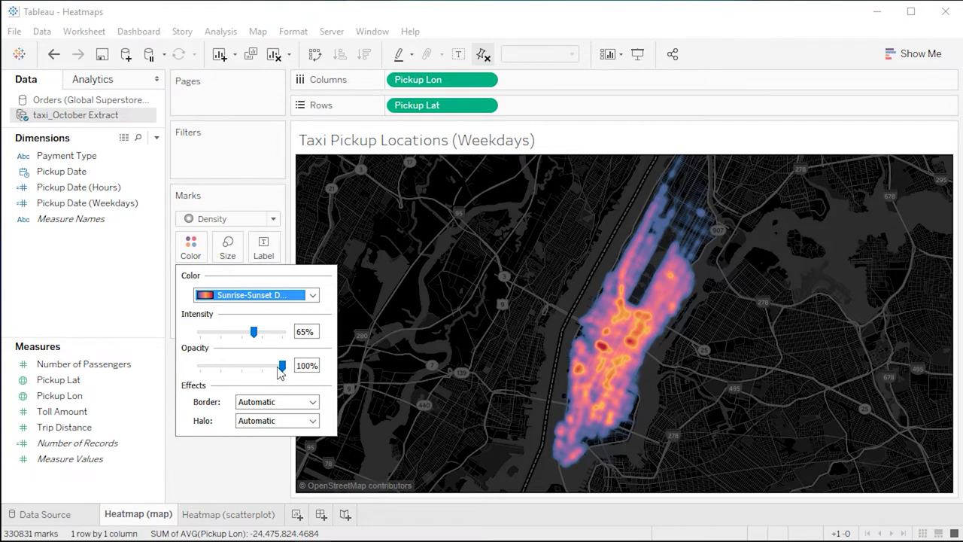
drag(282, 367, 268, 366)
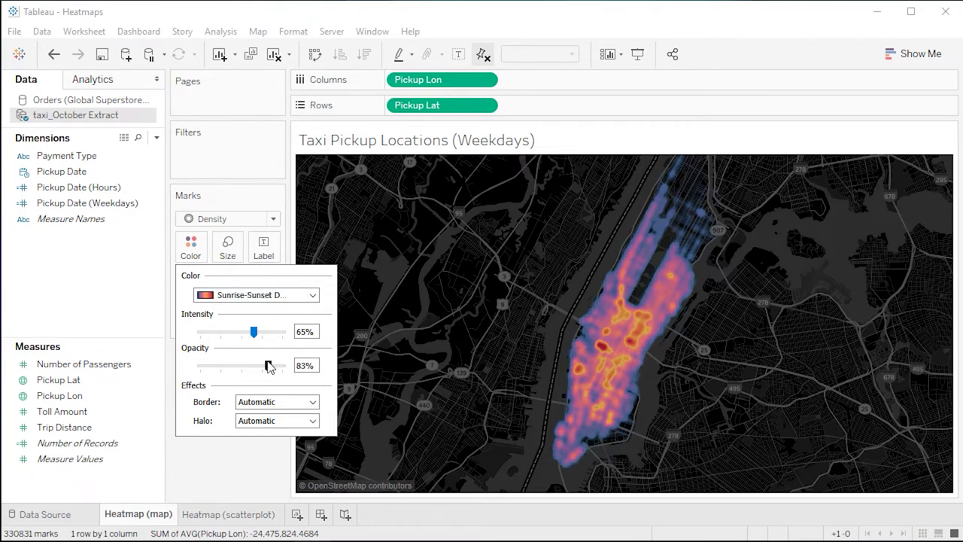
drag(253, 331, 263, 338)
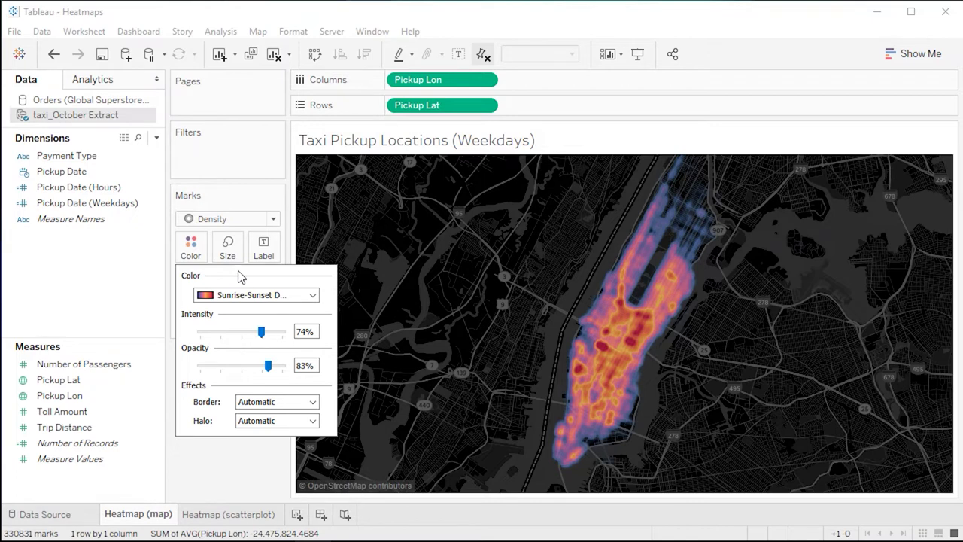
- Increase the size of the density marks on the taxi pickup map to the middle of the range
click(229, 250)
drag(268, 286, 287, 285)
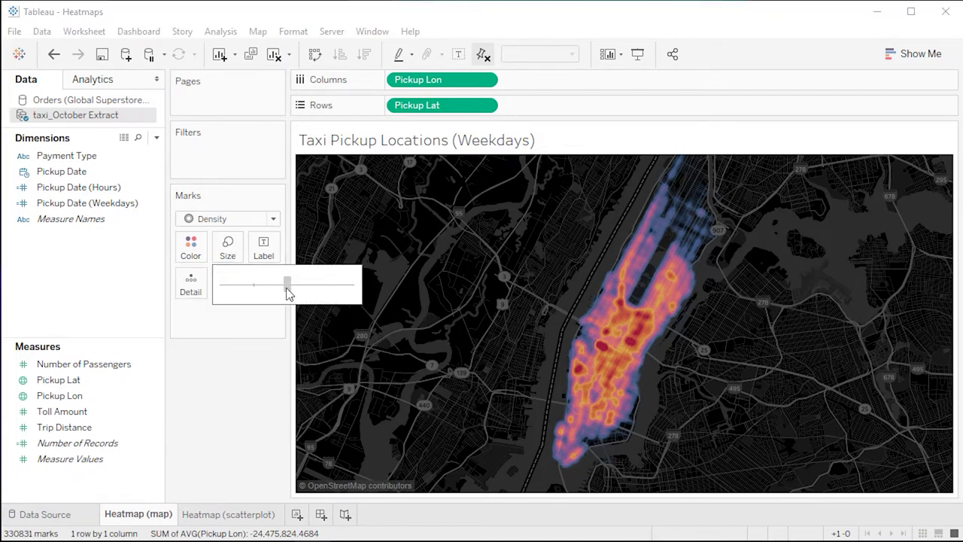
click(222, 362)
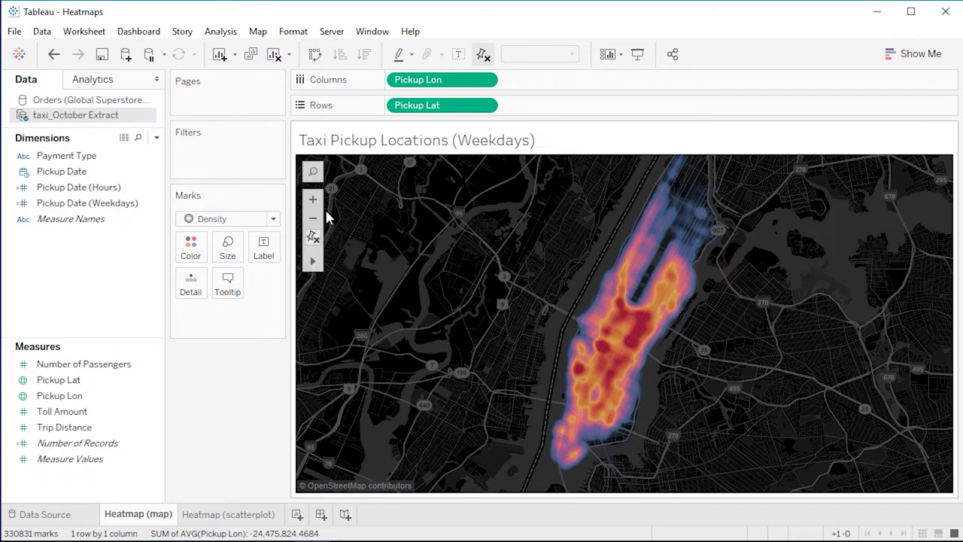
- Weight the taxi pickup density by Toll Amount by adding the measure to the color encoding
click(314, 201)
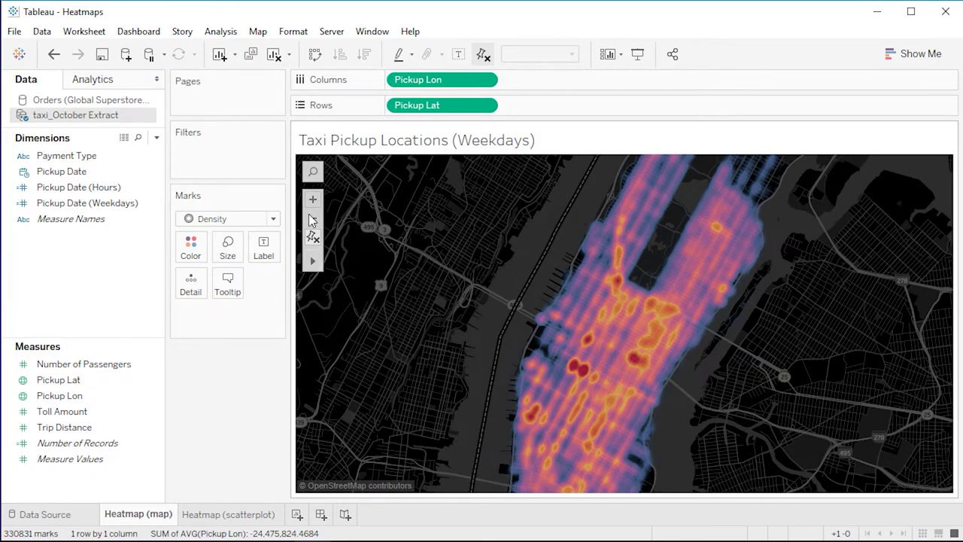
click(313, 217)
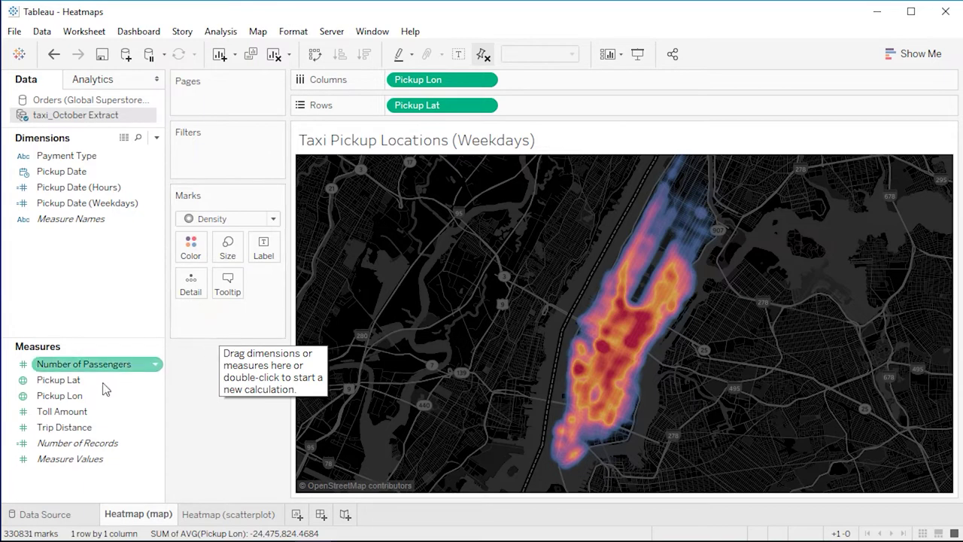
drag(62, 411, 191, 258)
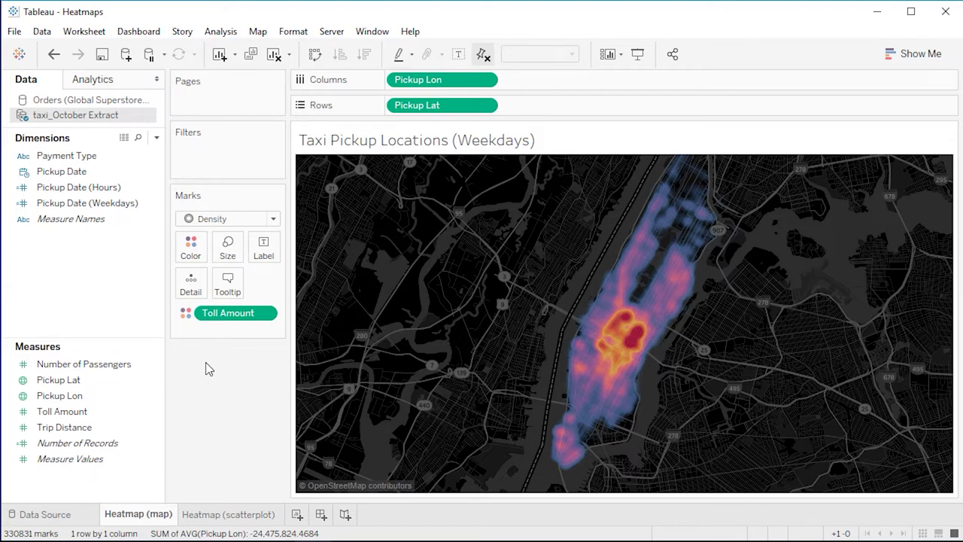
- On the Heatmap (scatterplot) sheet, change the mark type of the Sales vs. Profit chart to Density
click(219, 514)
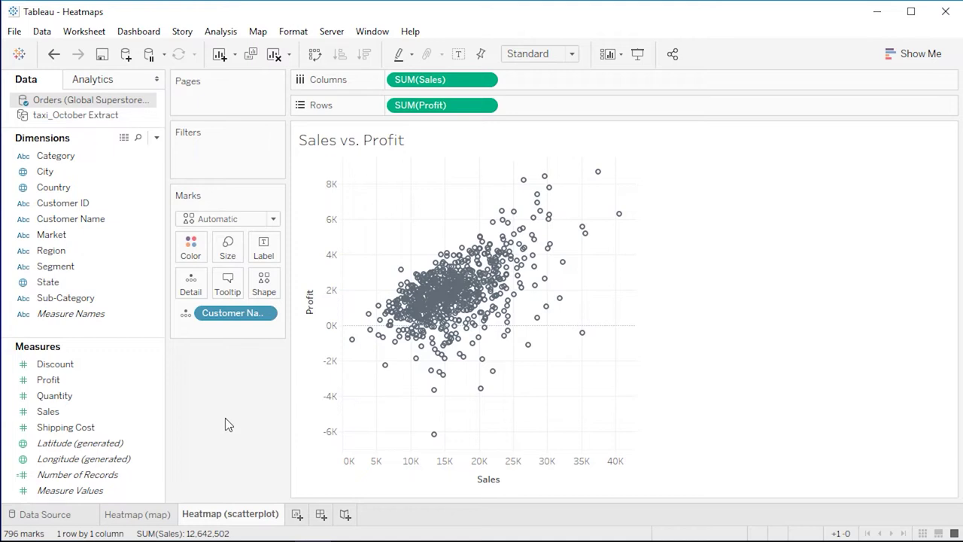
click(273, 219)
click(233, 423)
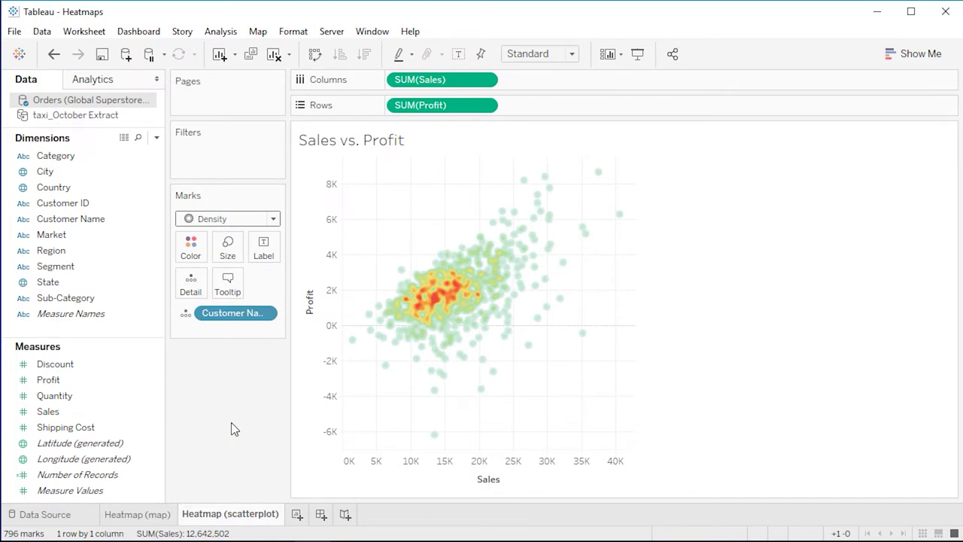
- Keep only the scatterplot marks with sales of about 15K to 30K and profit of about -2K to 2K
mouse_move(447, 315)
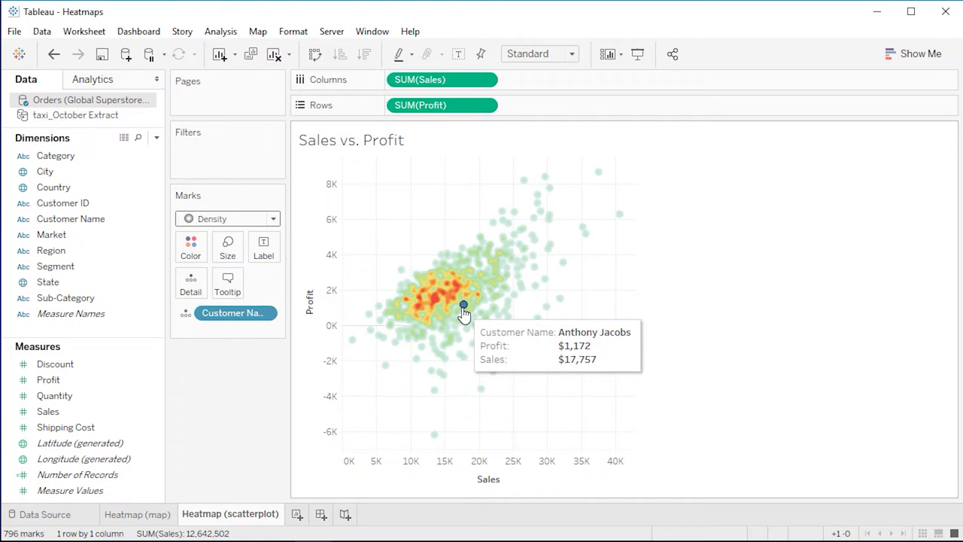
drag(547, 362, 449, 288)
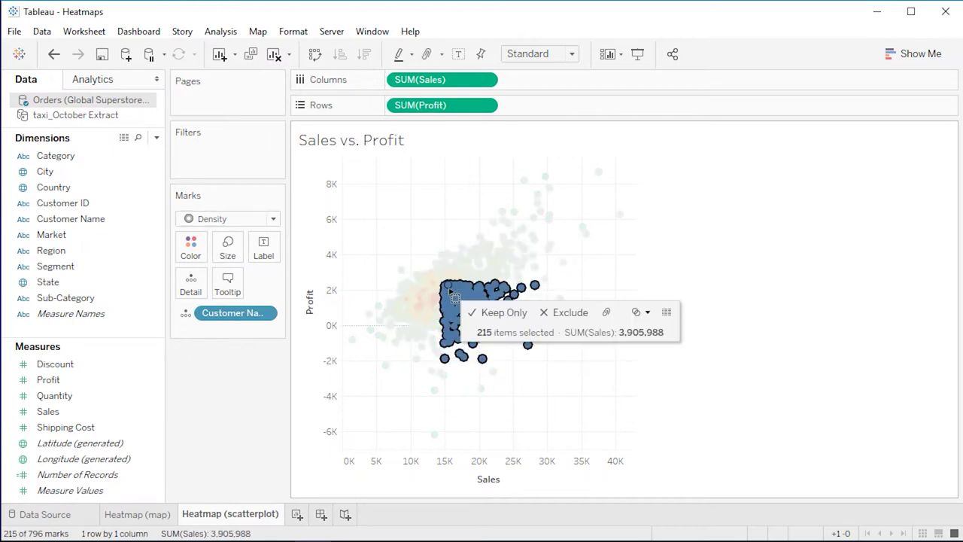
click(494, 313)
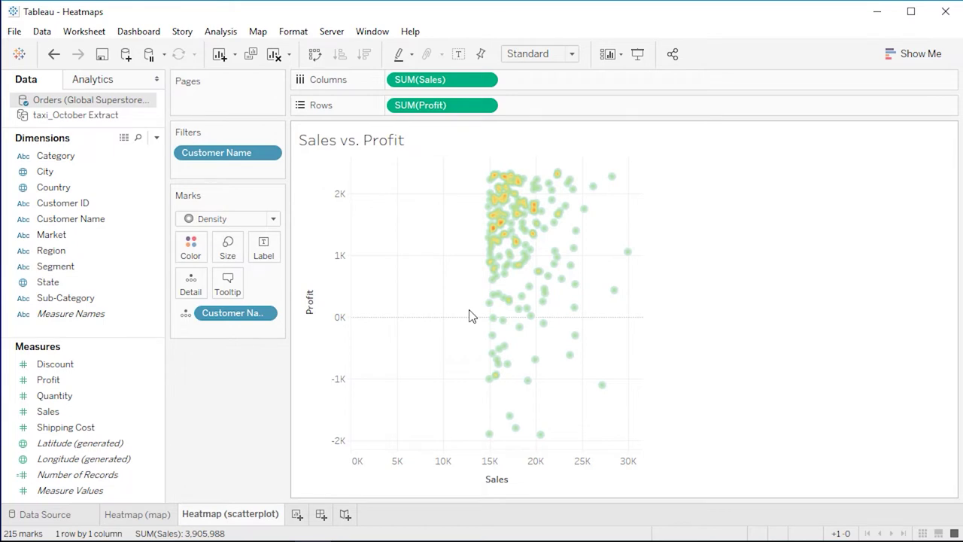
- On the Heatmap (map) sheet, page the map by Pickup Date (Hours), play the hourly animation and stop it
click(130, 515)
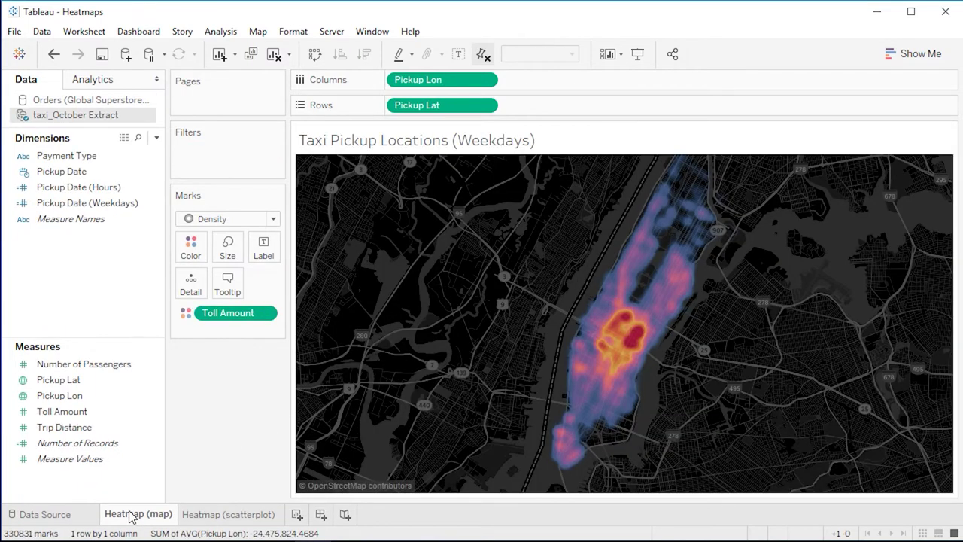
click(142, 411)
drag(108, 187, 227, 91)
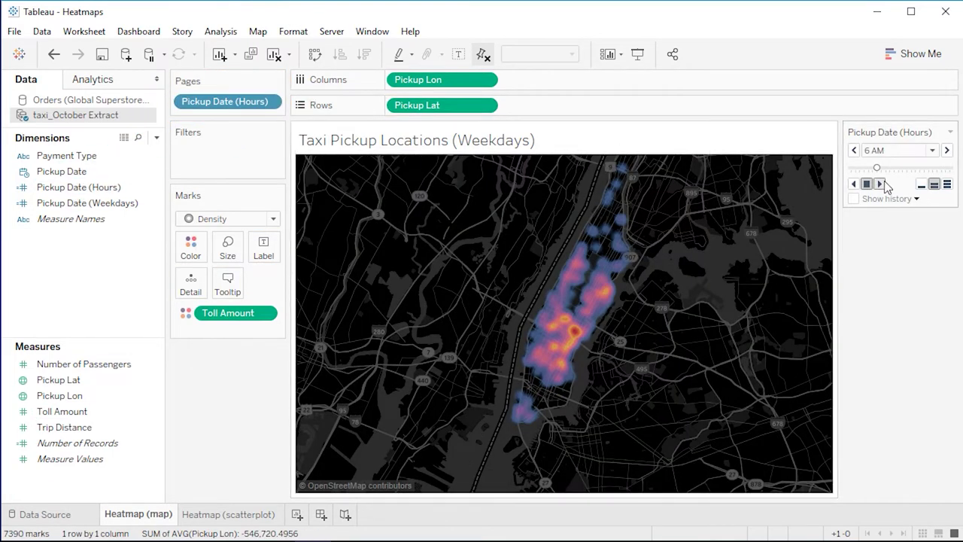
click(880, 183)
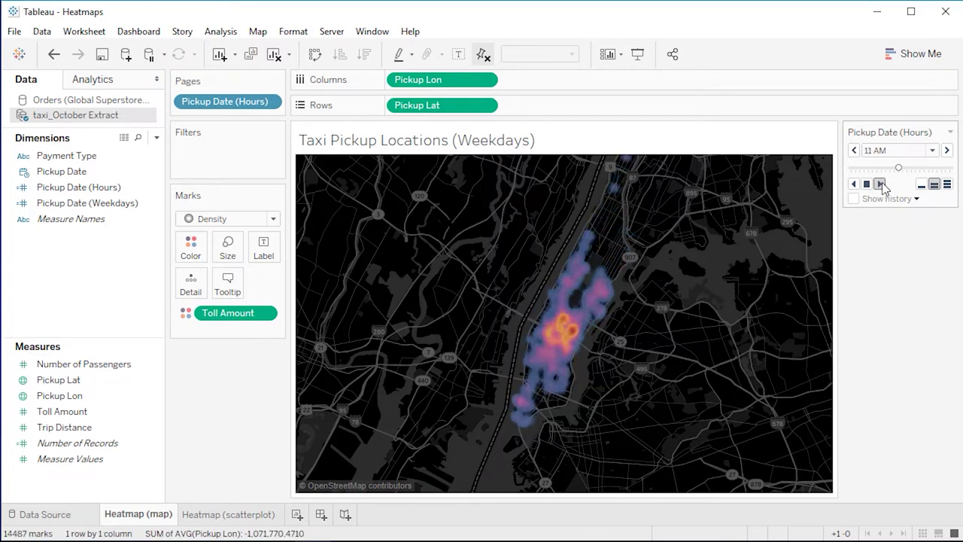
click(867, 184)
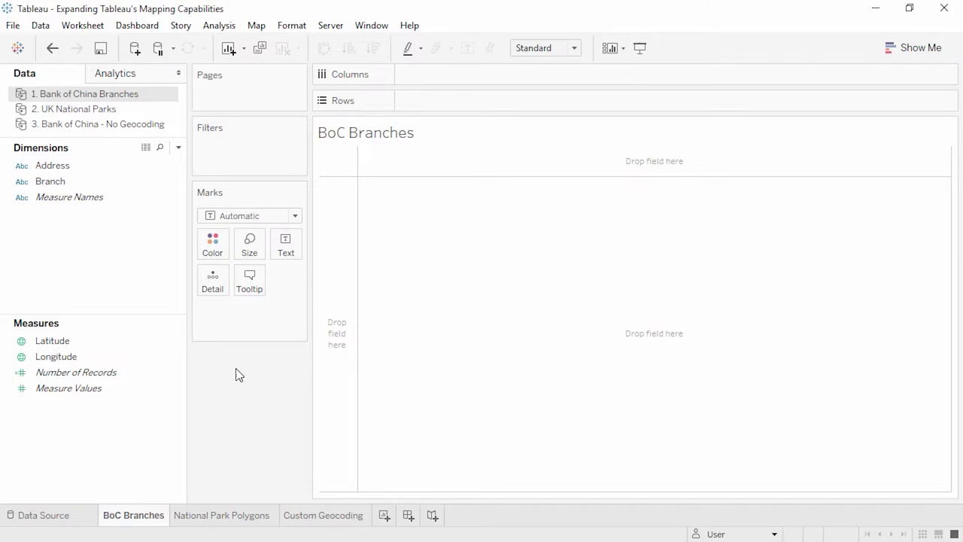
- View the underlying data of the Bank of China Branches source, examining the branch, latitude and longitude columns
click(145, 149)
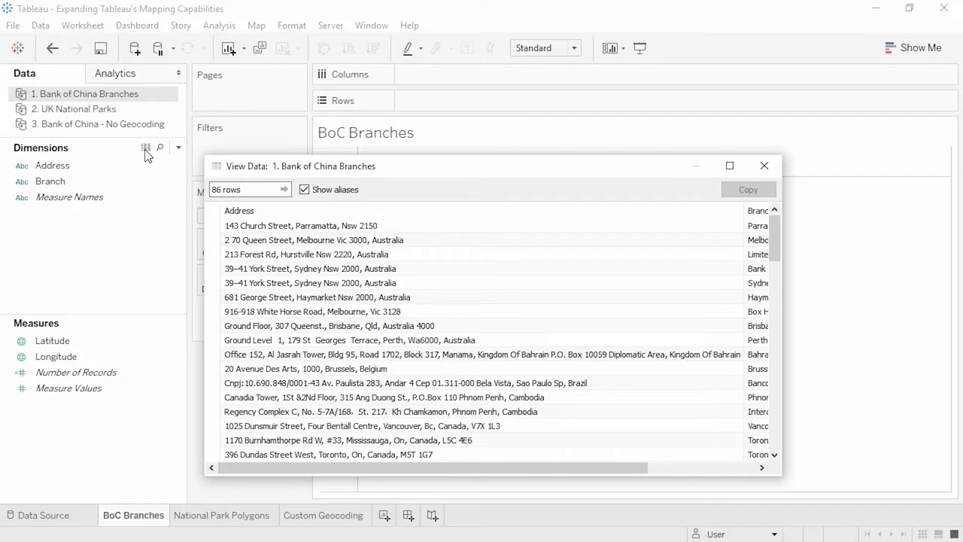
drag(311, 467, 417, 474)
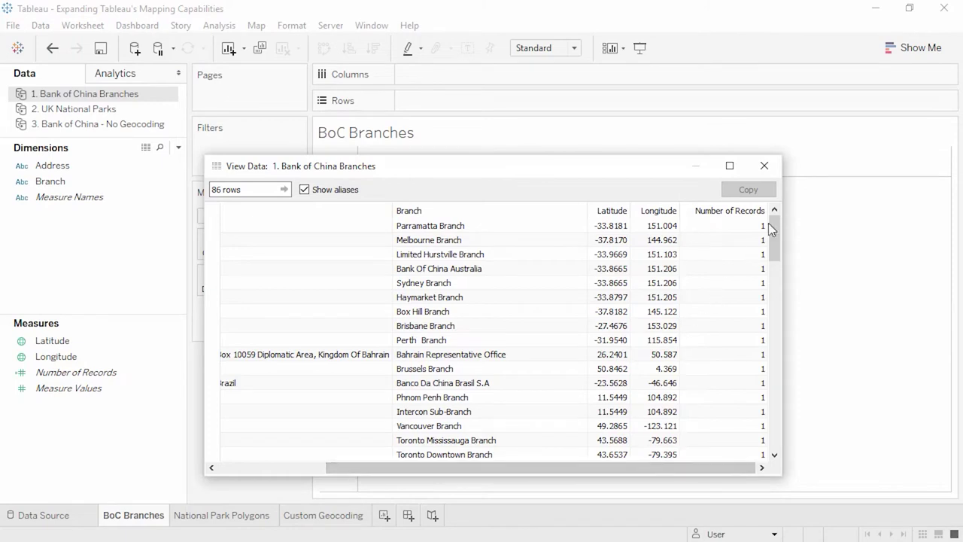
click(764, 167)
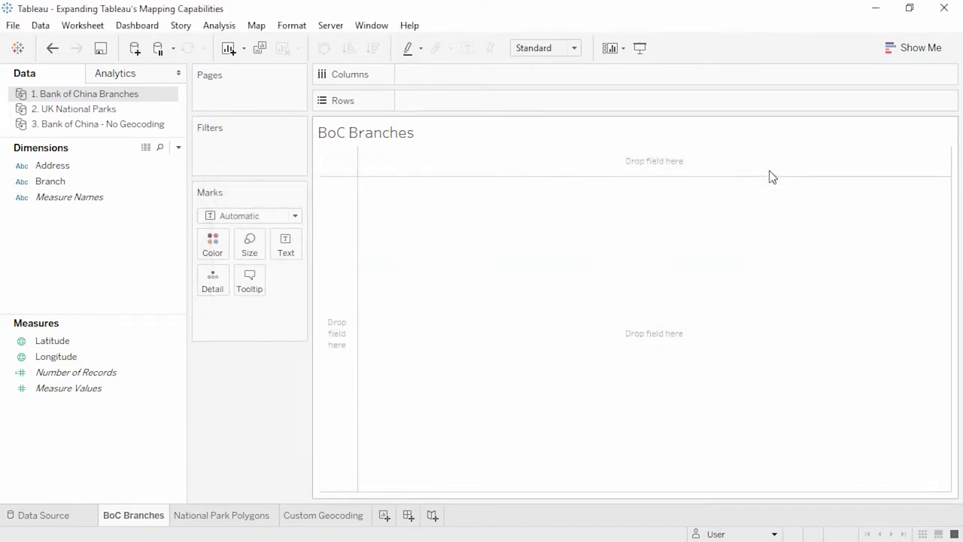
- Build a map on the BoC Branches sheet with average Longitude on columns and average Latitude on rows
click(162, 341)
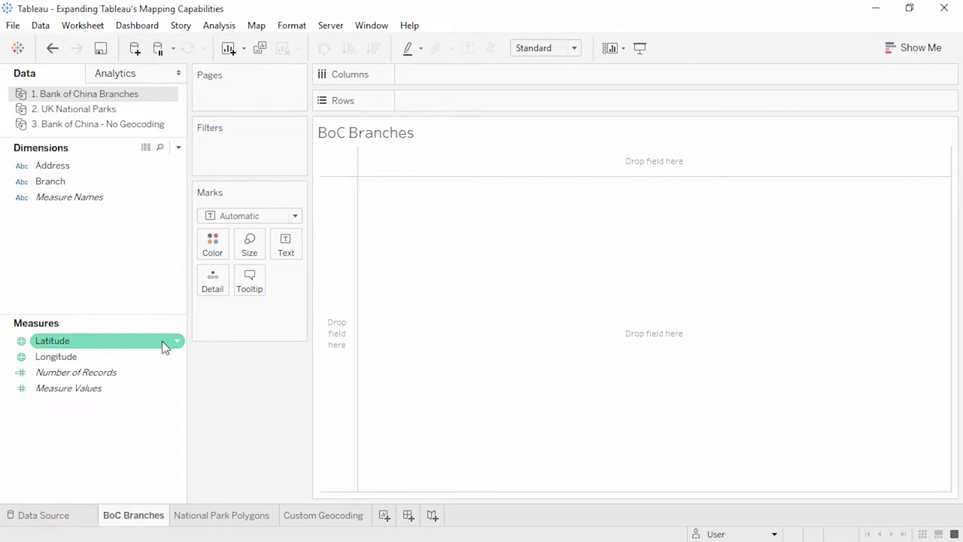
double_click(162, 341)
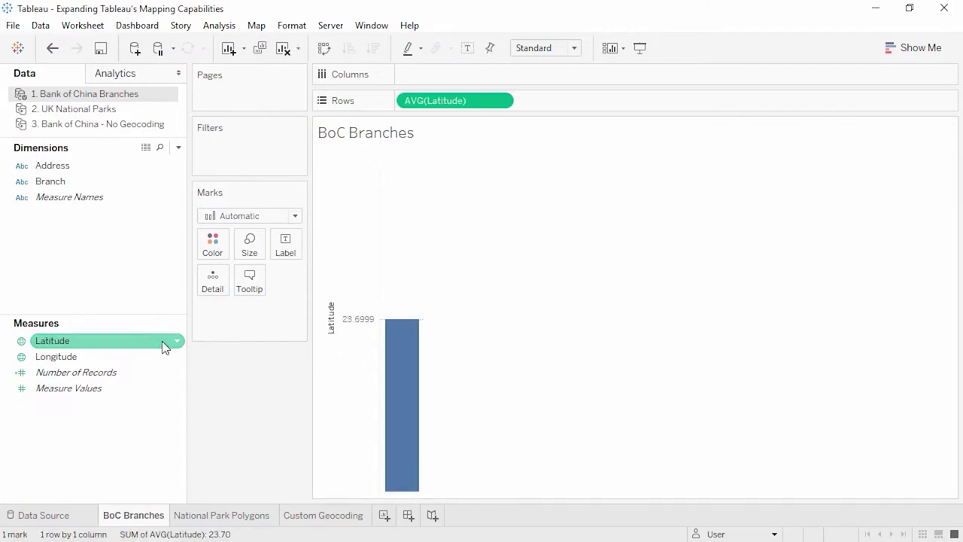
click(156, 354)
double_click(158, 356)
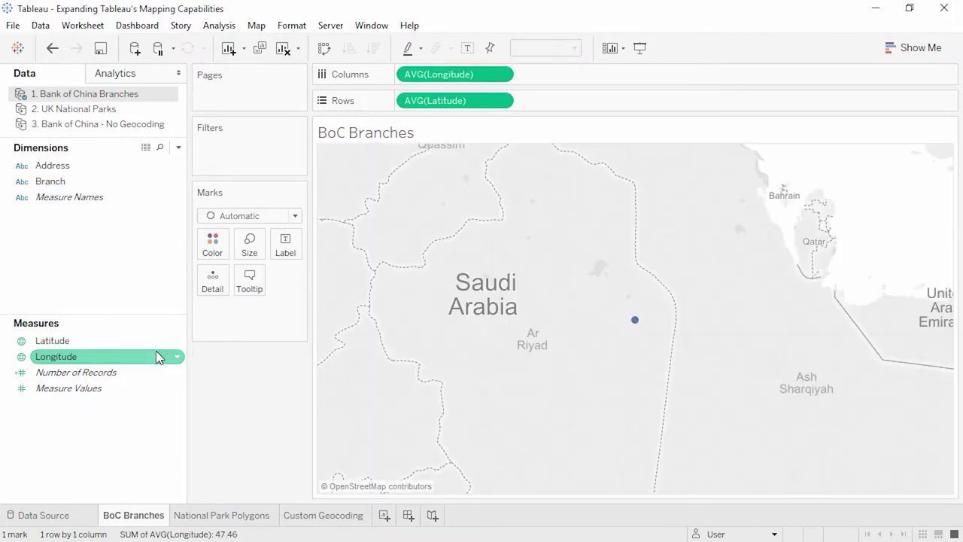
- Label the points on the BoC Branches map with the Branch field
drag(73, 182, 284, 248)
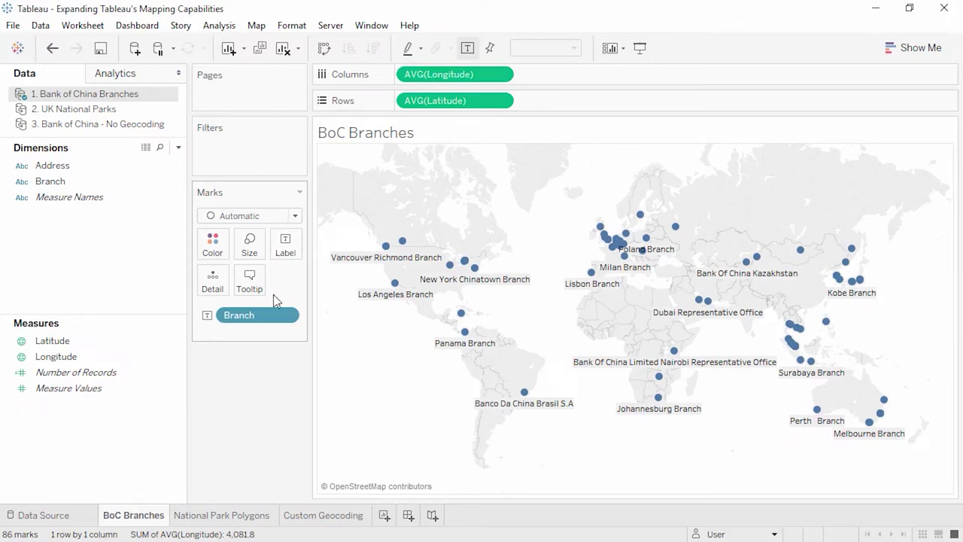
- On the National Park Polygons sheet, use the UK National Parks data source and set the mark type to Polygon
click(253, 515)
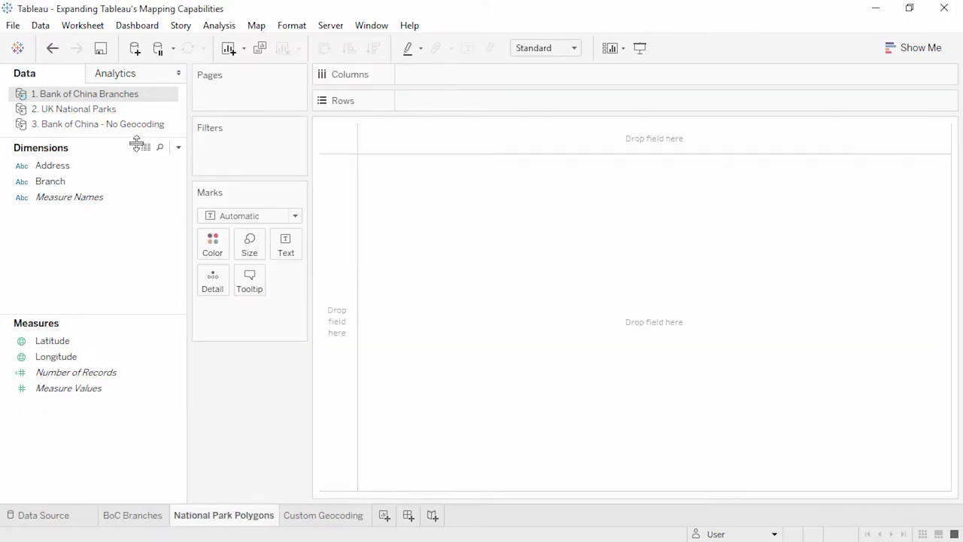
click(134, 111)
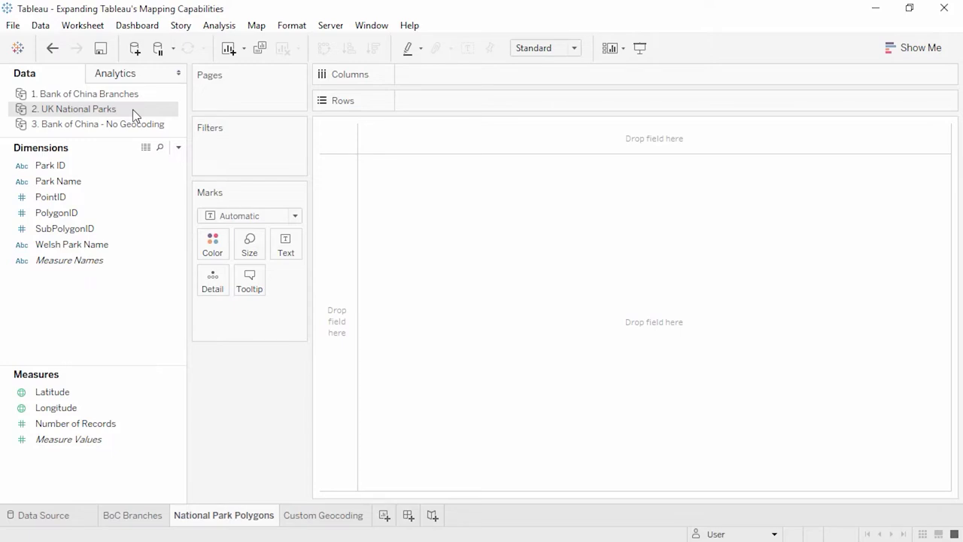
click(247, 216)
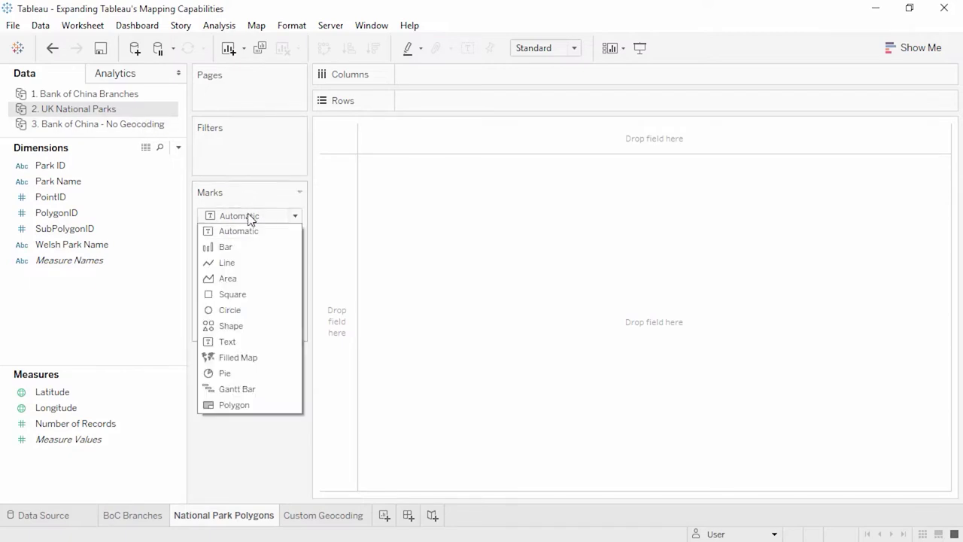
click(251, 405)
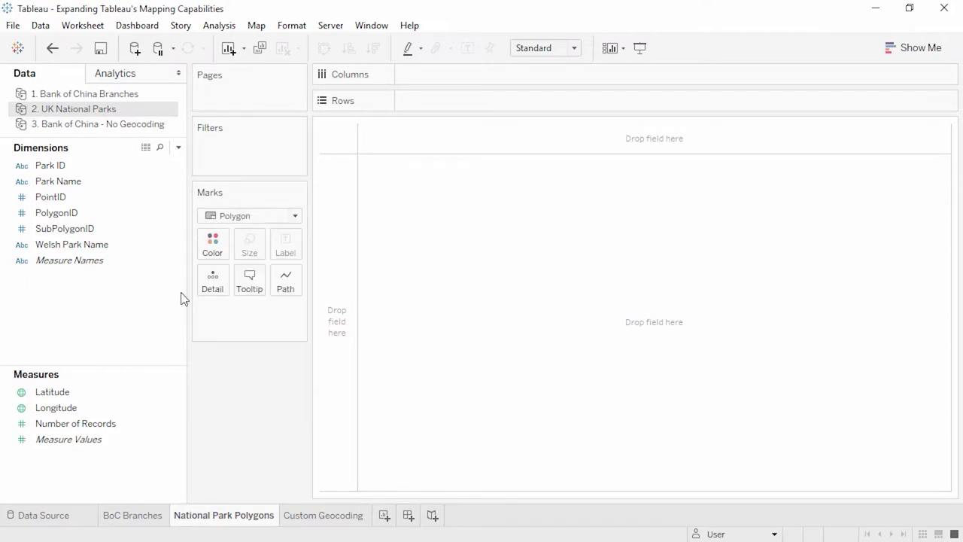
- Add Park Name, PolygonID and SubPolygonID as detail on the polygon marks, and use PointID as the path
click(116, 182)
drag(119, 191, 211, 284)
drag(127, 200, 277, 282)
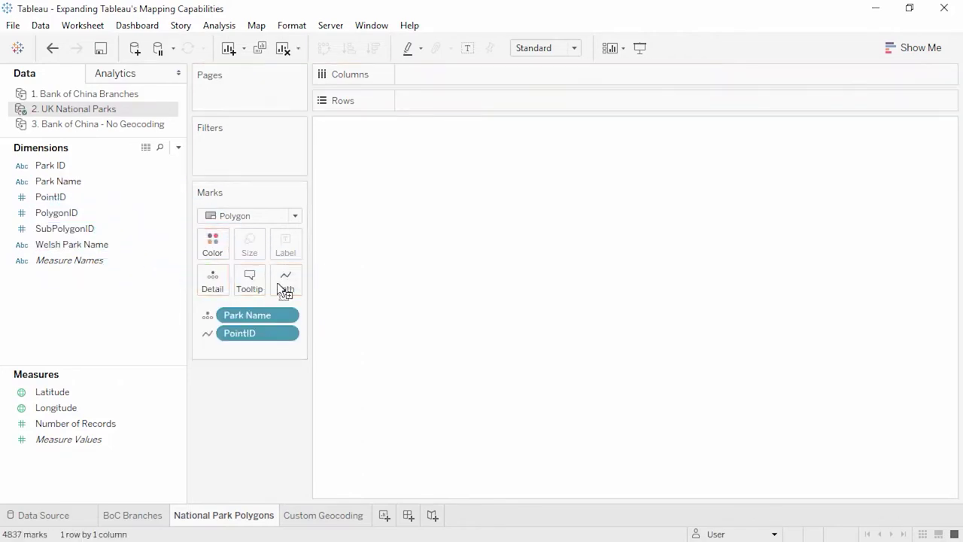
drag(157, 218, 213, 280)
drag(144, 233, 211, 290)
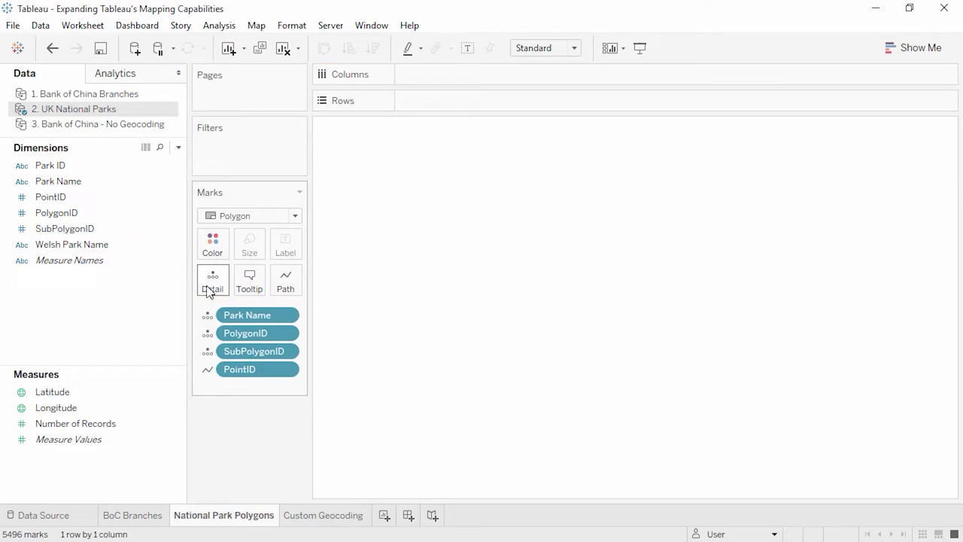
- Plot the park polygons with average Latitude on rows and average Longitude on columns
double_click(117, 395)
click(117, 410)
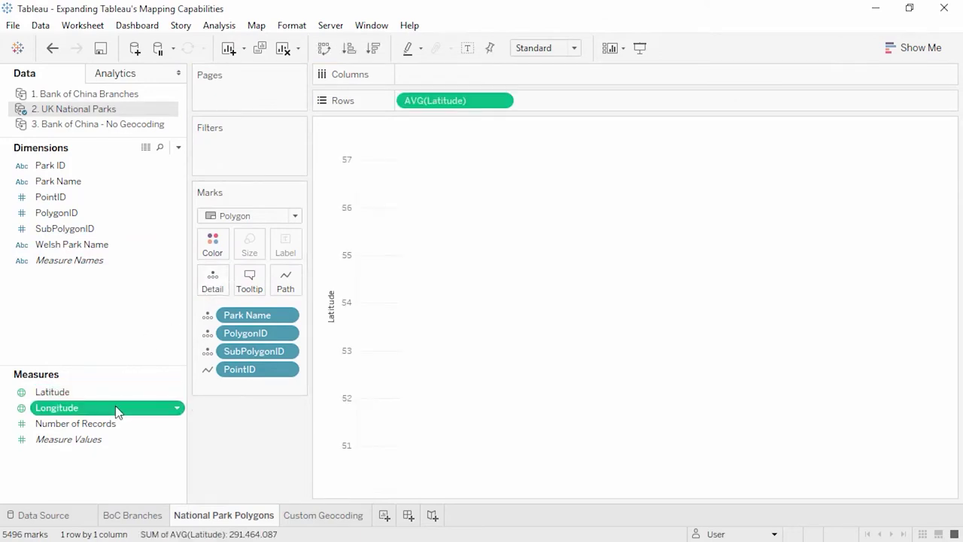
double_click(116, 407)
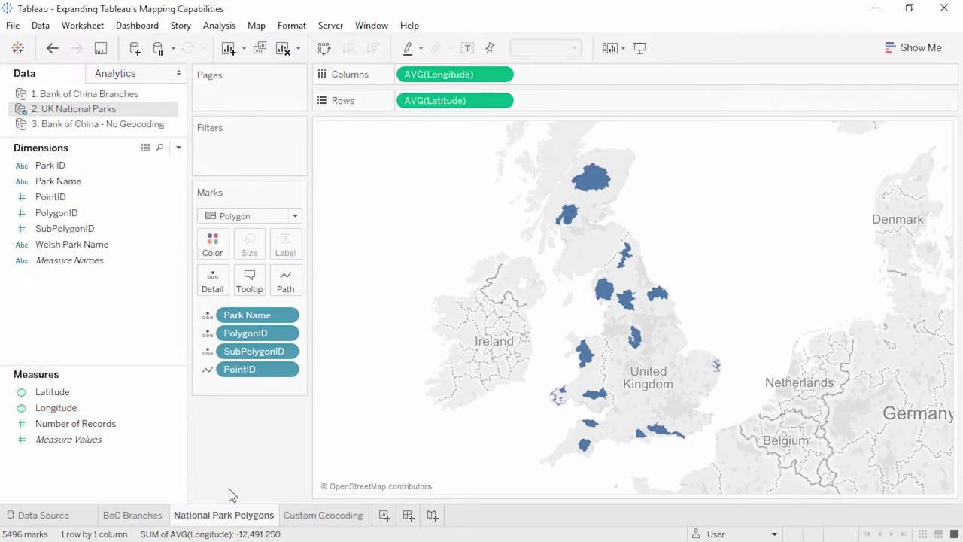
- On the Custom Geocoding sheet with the Bank of China - No Geocoding source, import custom geocoding from the Expanding Tableau's Mapping Capabilities folder
click(300, 519)
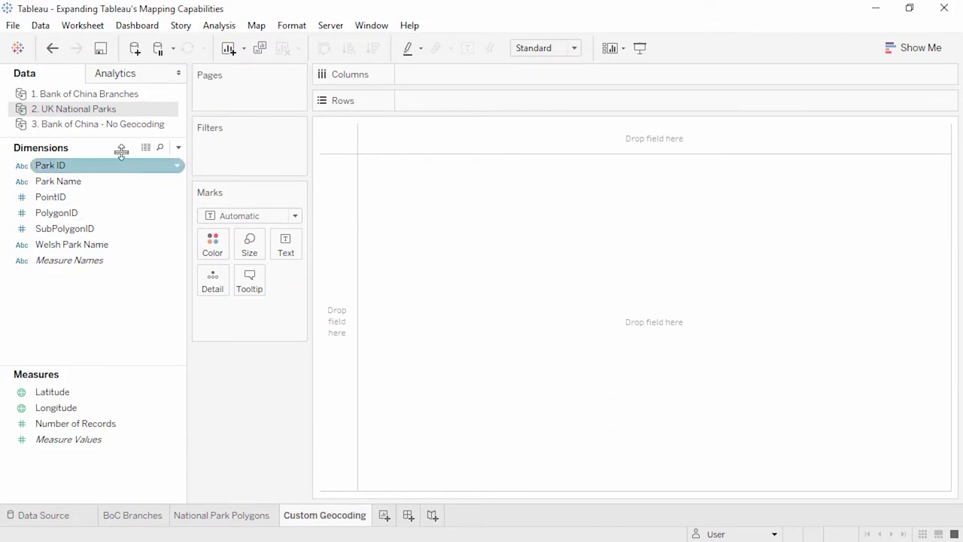
click(118, 126)
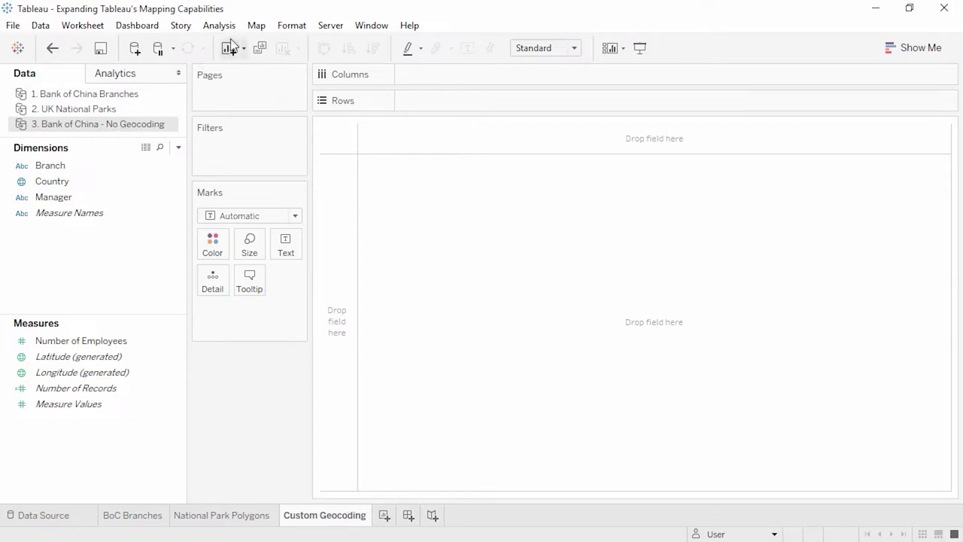
click(252, 27)
mouse_move(275, 78)
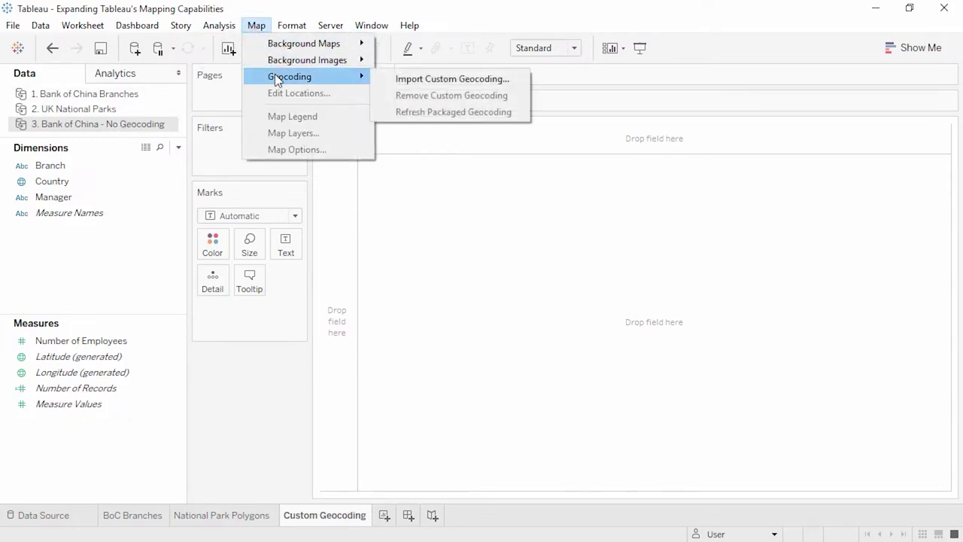
click(403, 81)
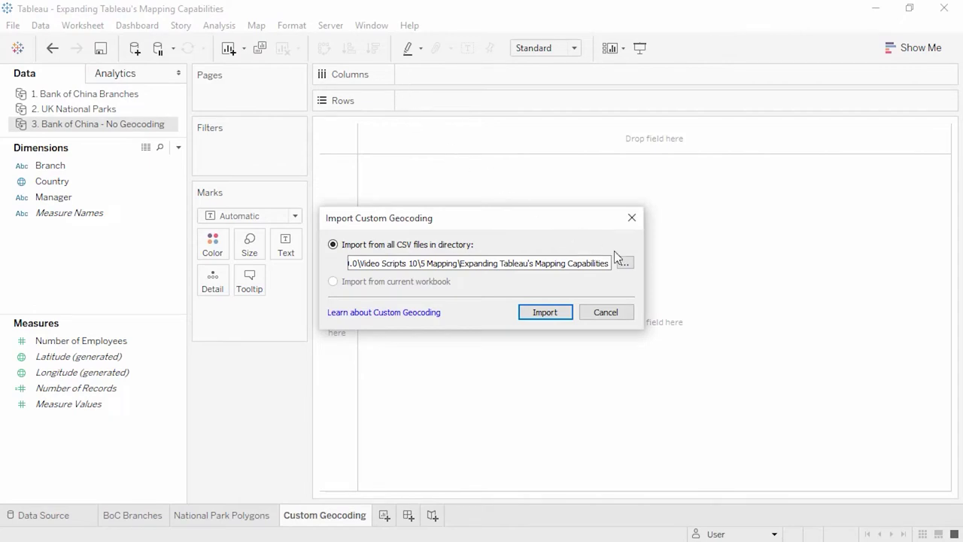
click(546, 312)
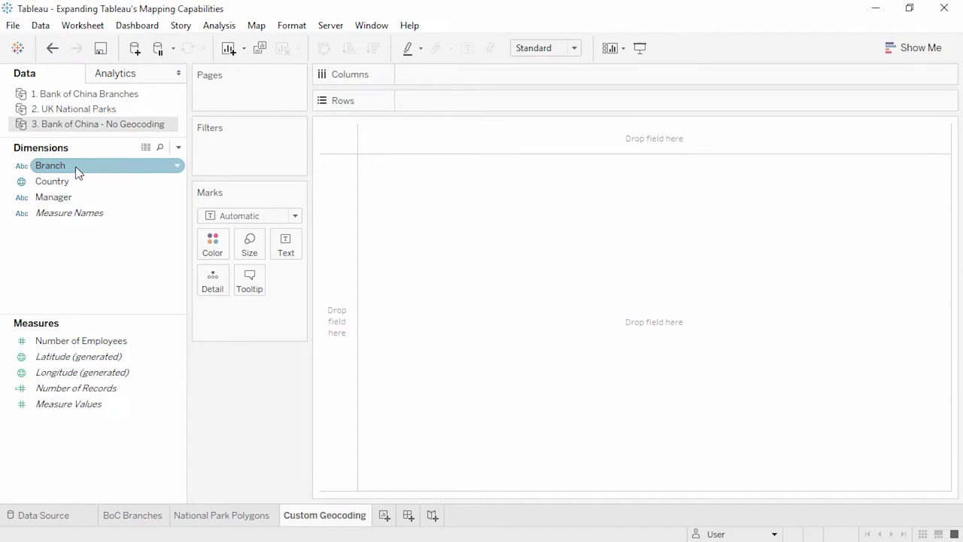
- Assign the custom Branch geographic role to the Branch dimension
click(22, 167)
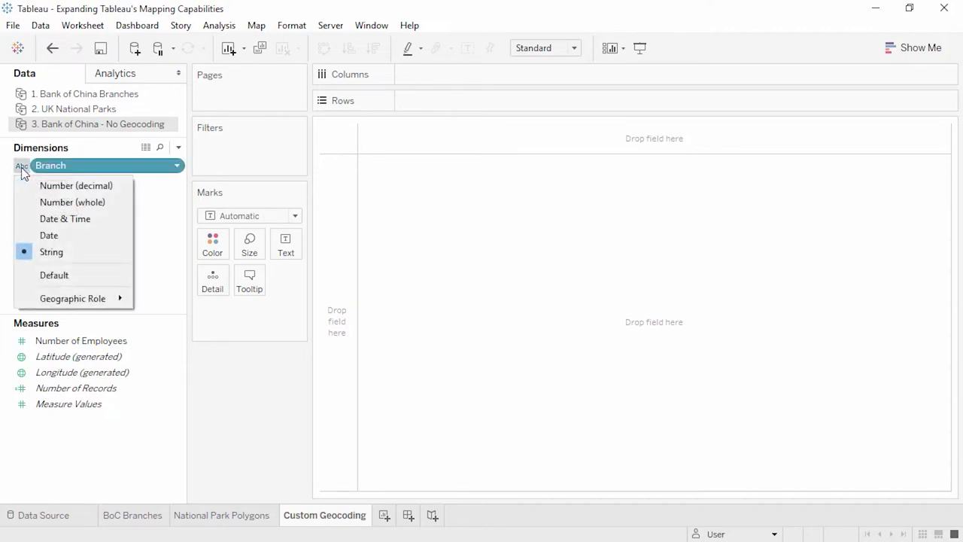
mouse_move(38, 299)
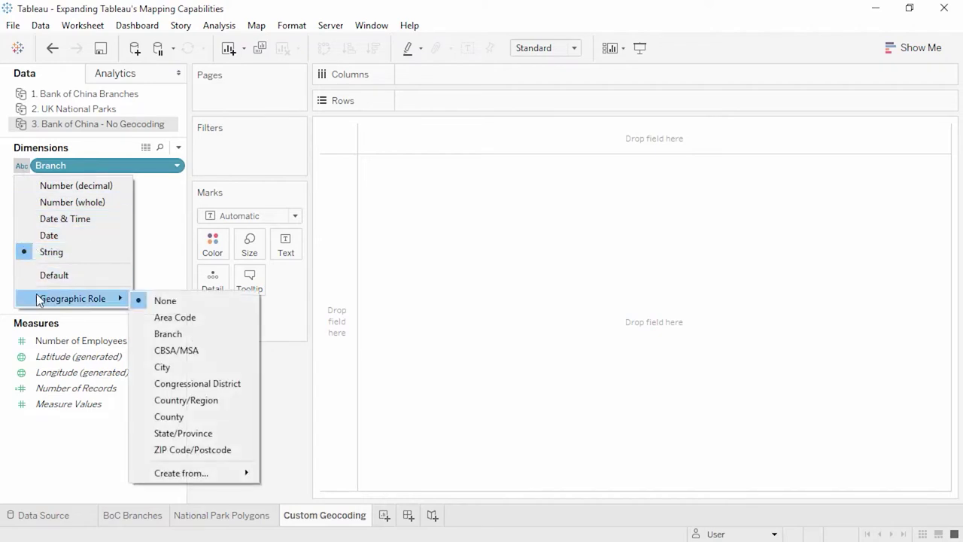
click(188, 335)
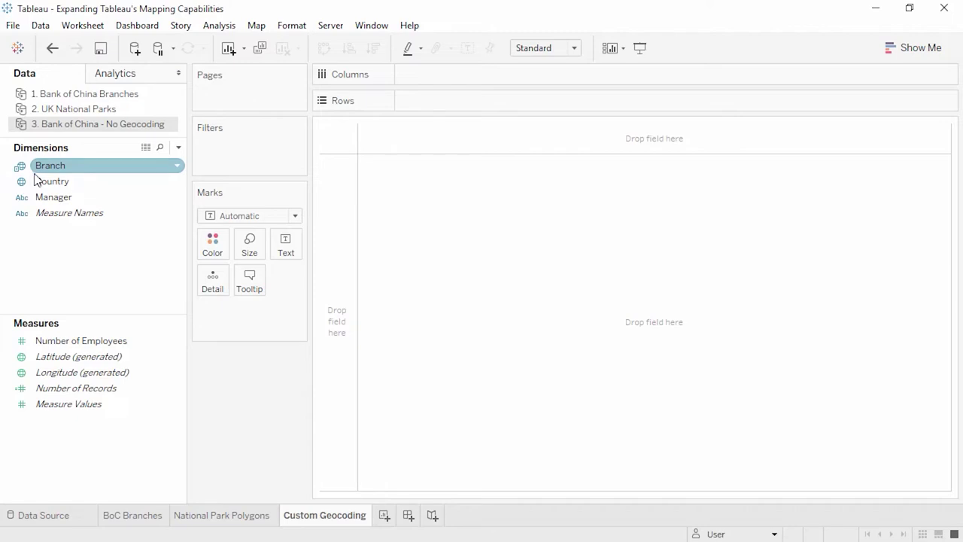
- Build a map from generated coordinates with Country and Branch as the detail levels
click(57, 183)
double_click(58, 183)
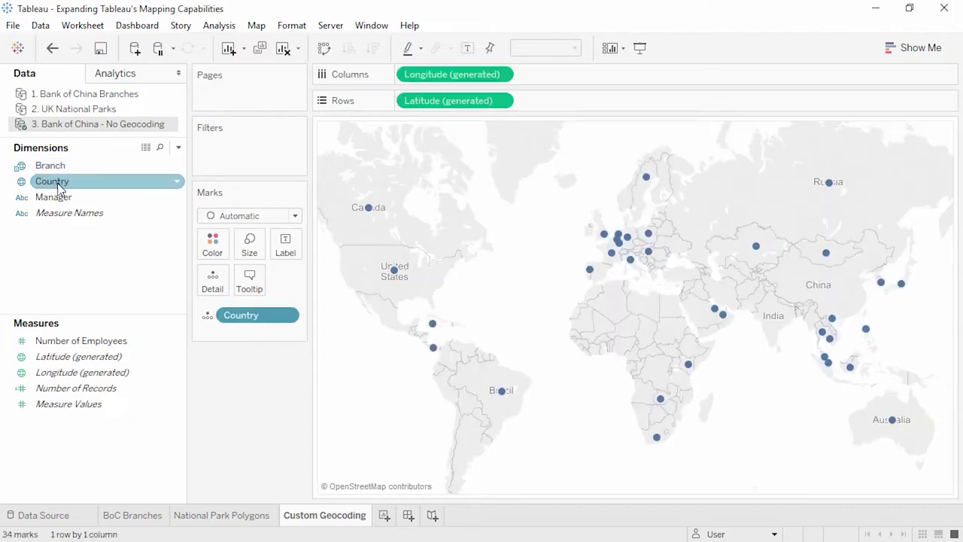
click(62, 171)
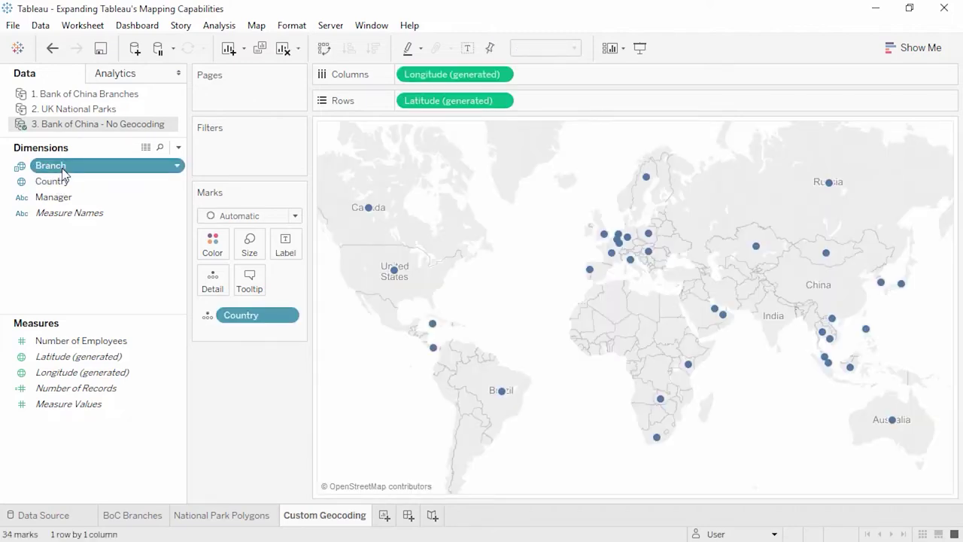
double_click(63, 172)
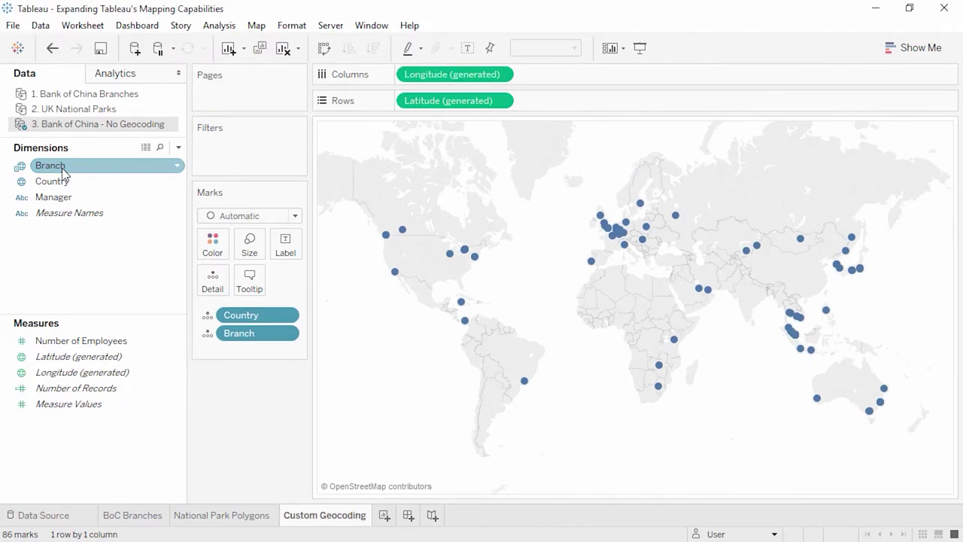
- Color the branch marks by the sum of Number of Employees and label them with Manager
drag(65, 343, 209, 255)
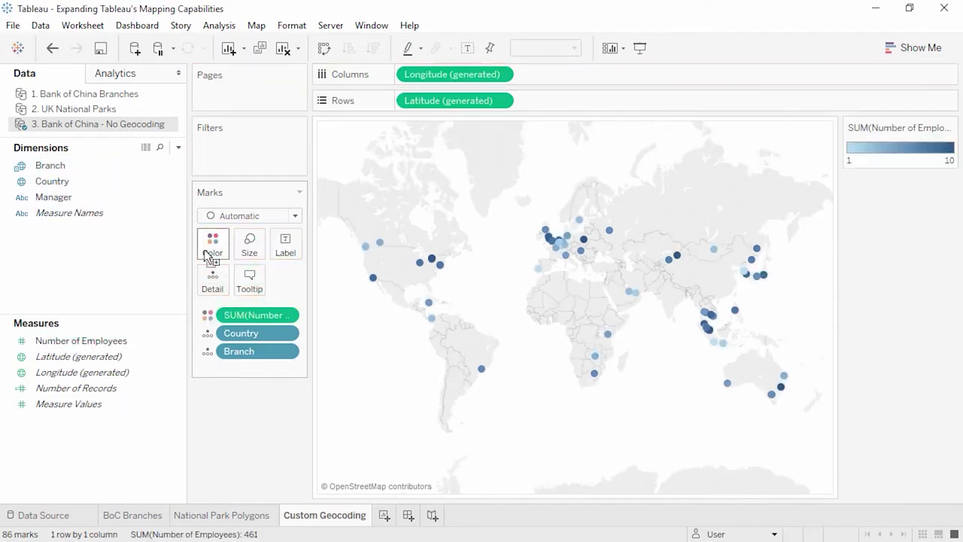
drag(79, 198, 287, 250)
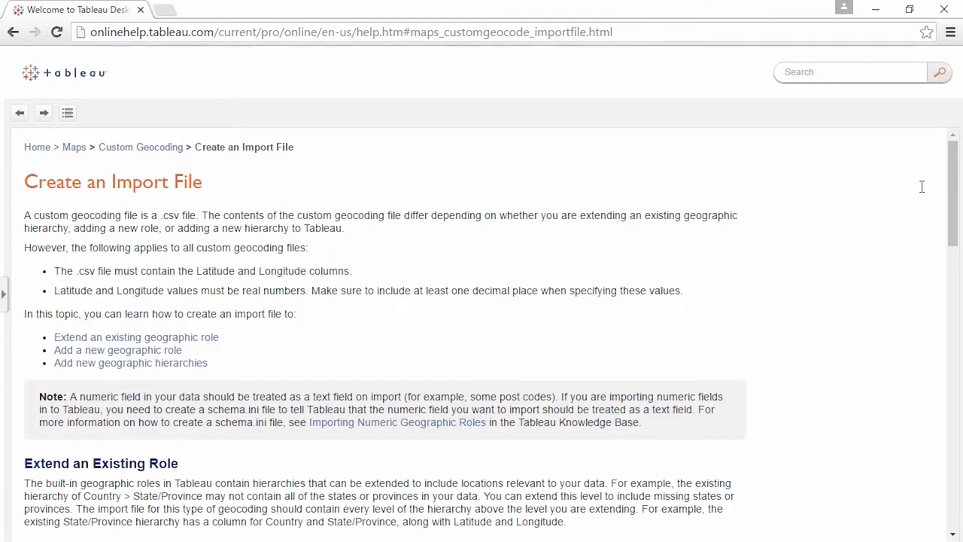
- Review the Create an Import File help page and the column layouts of the Florida Small Towns and Bank of China Branches geocoding CSV files
drag(953, 187, 959, 419)
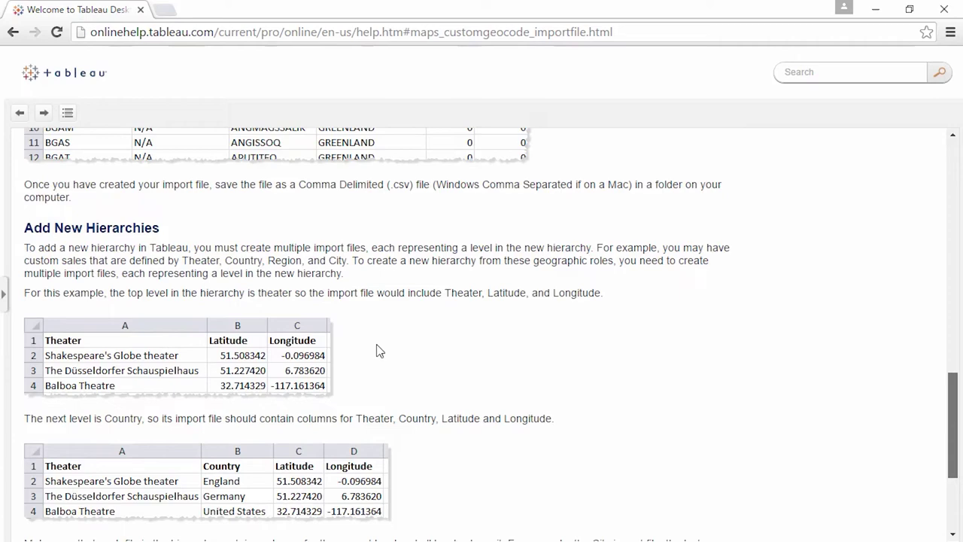
click(875, 10)
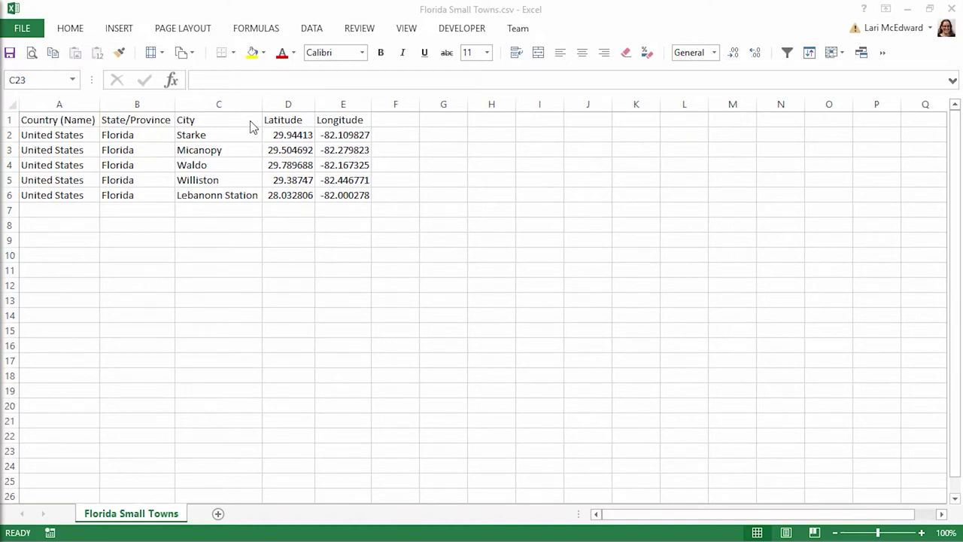
click(914, 17)
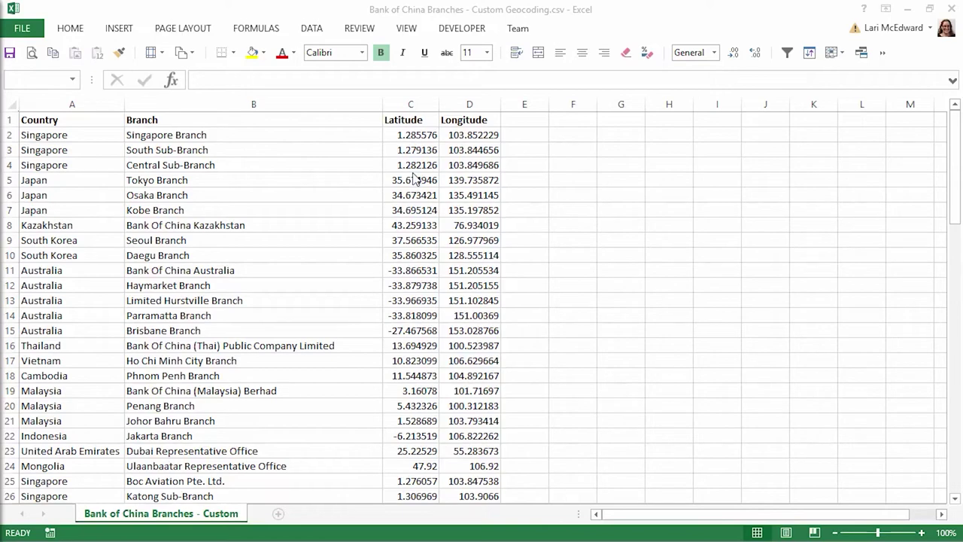
click(908, 10)
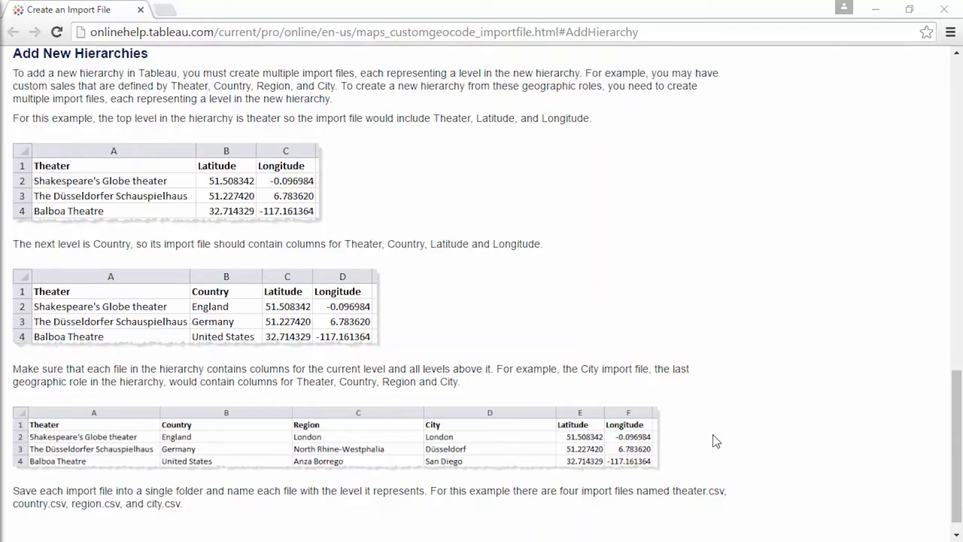
click(874, 9)
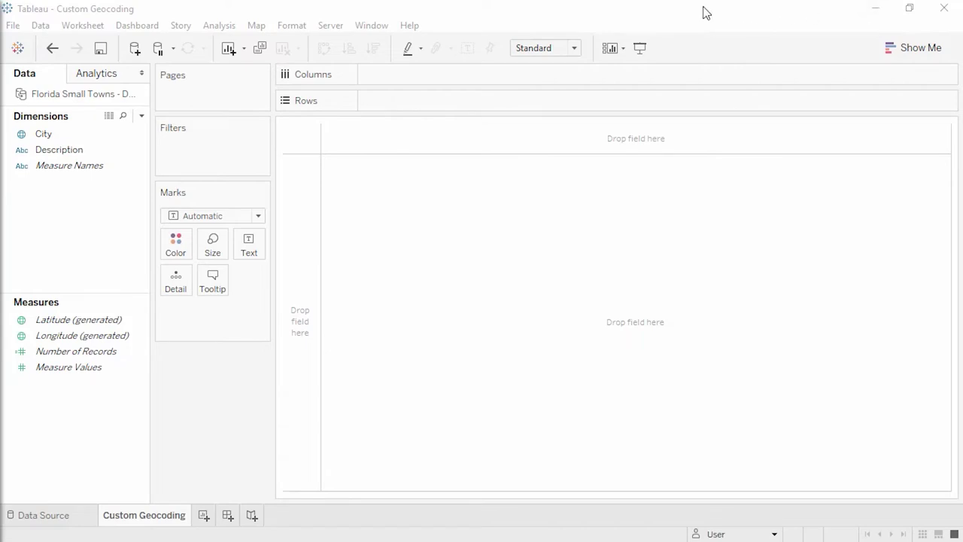
- Import custom geocoding into the Custom Geocoding workbook from all CSV files in the Custom Geocoding\CSV directory
click(258, 27)
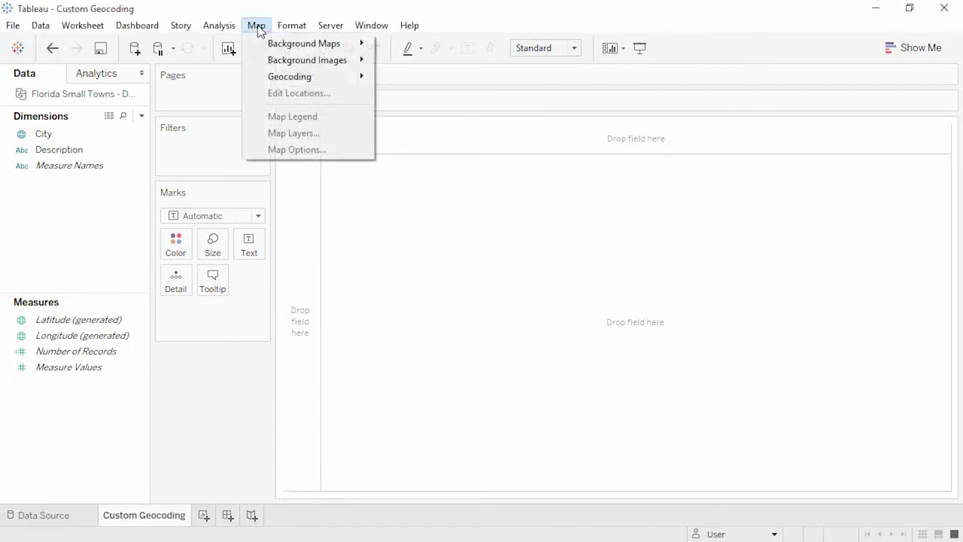
mouse_move(260, 77)
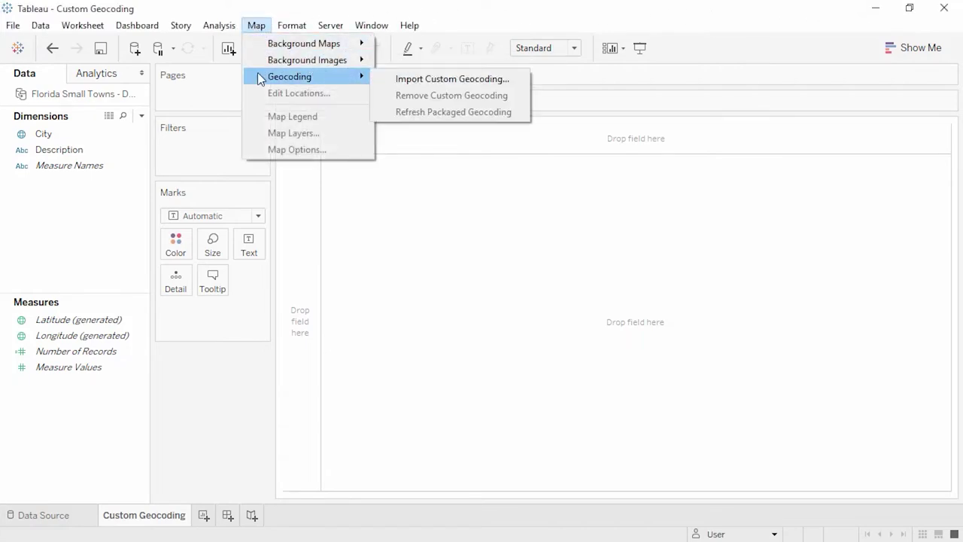
click(403, 81)
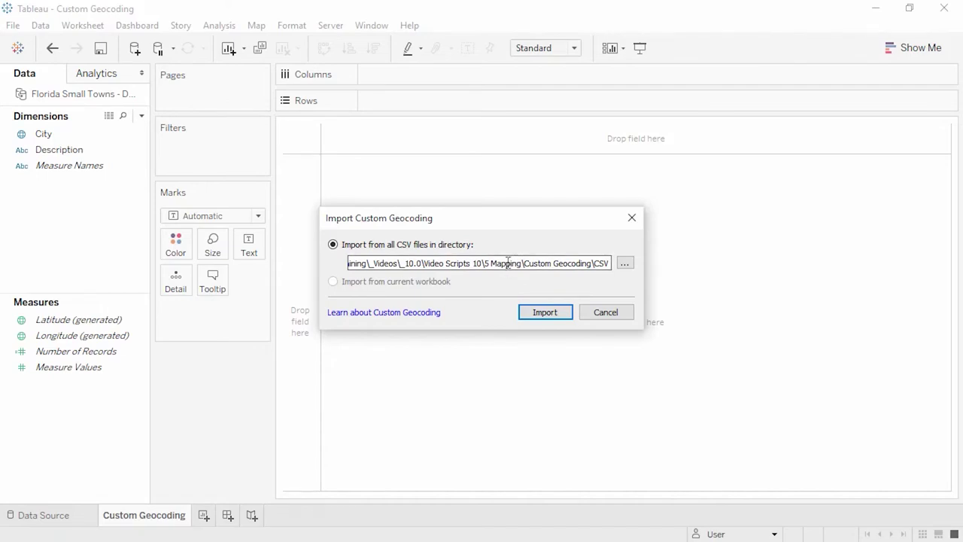
click(543, 313)
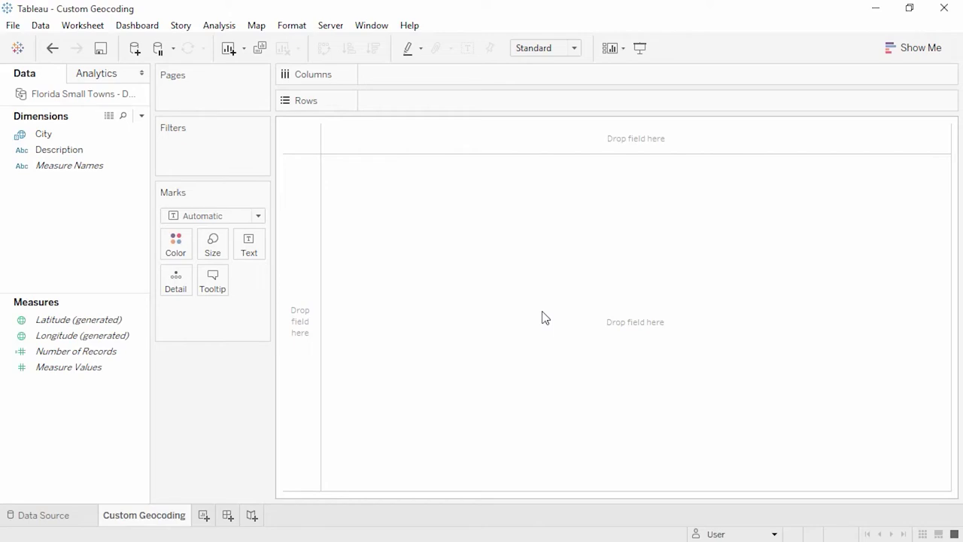
- Map the Florida small towns by City and label the marks with Description
click(101, 148)
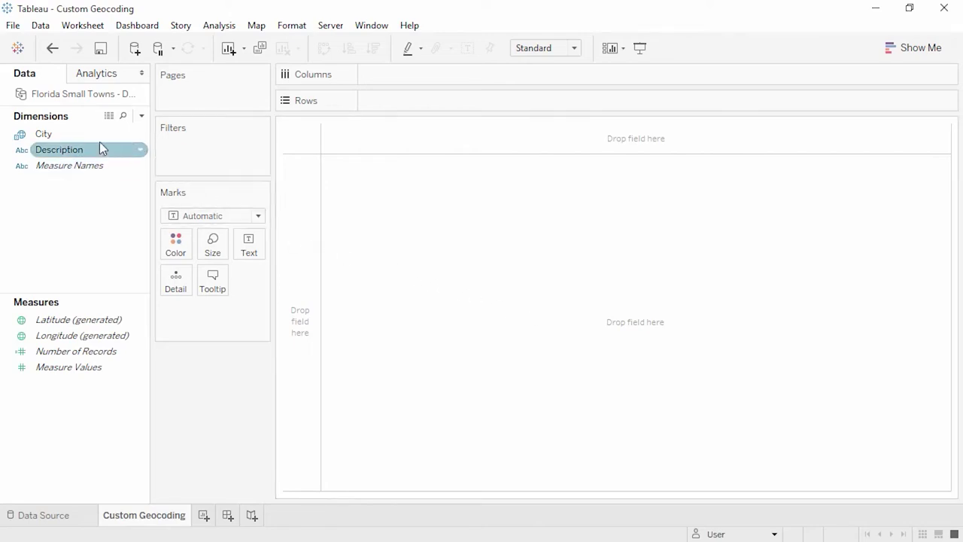
double_click(87, 135)
click(85, 149)
drag(86, 150, 244, 254)
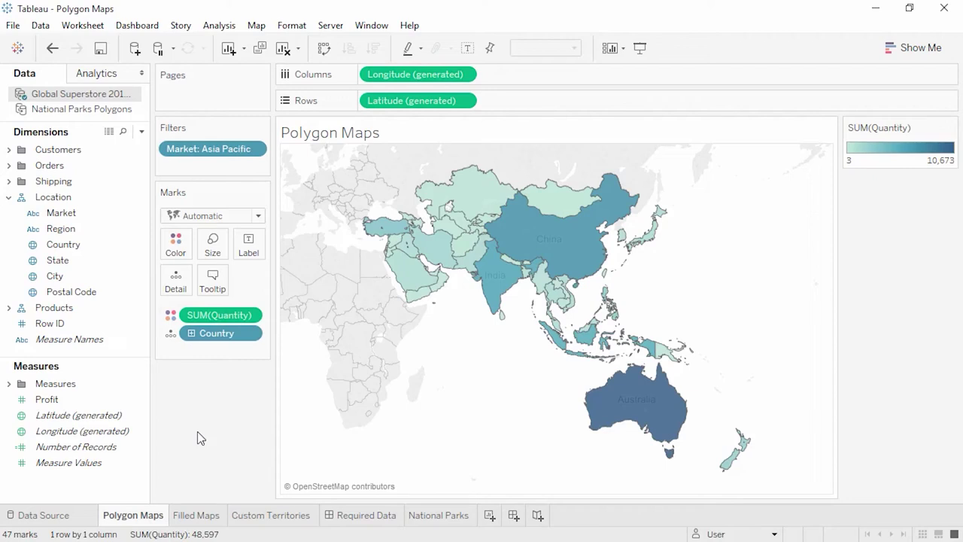
- On the Filled Maps sheet of the Polygon Maps workbook, build a map with Country as the detail level
click(195, 516)
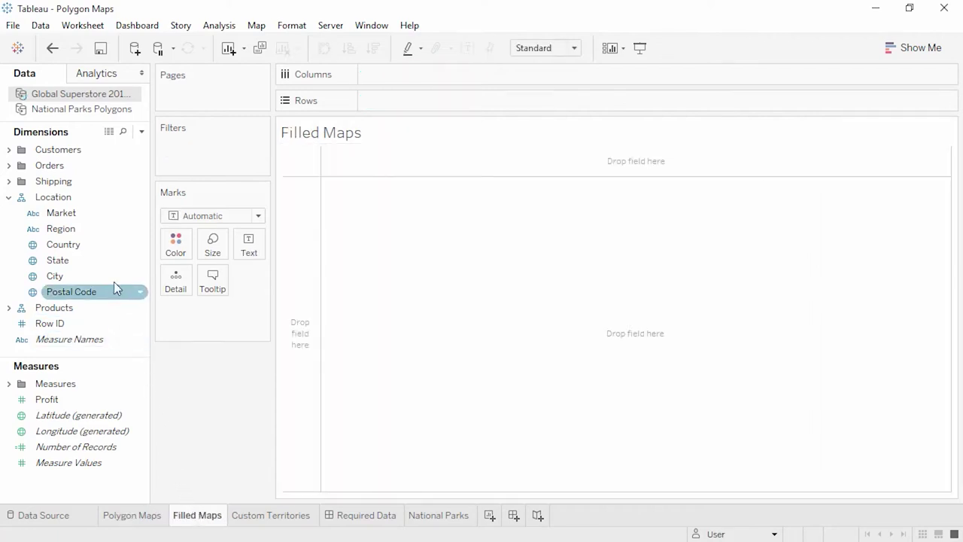
double_click(104, 245)
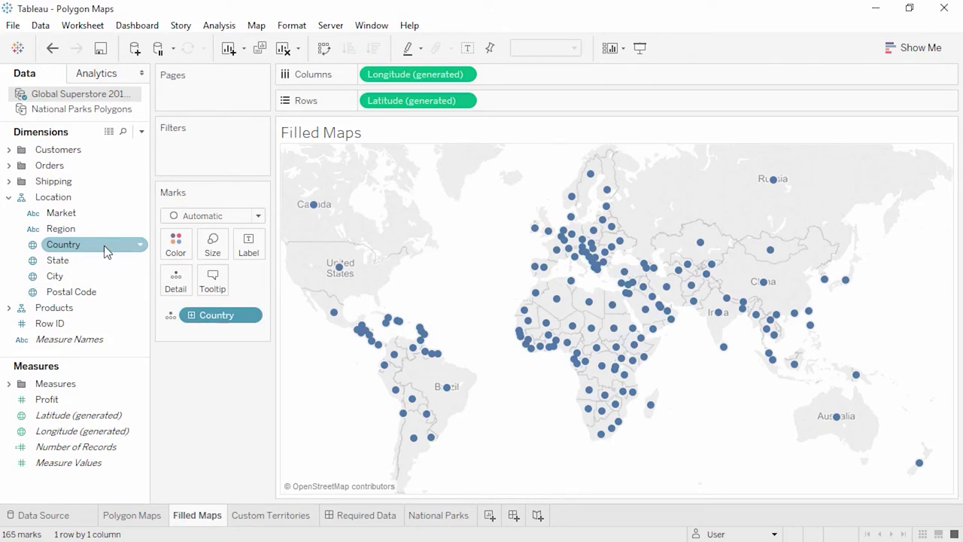
- Color the countries by Profit, and replace that with Market using the Filled Map mark type
drag(77, 399, 170, 246)
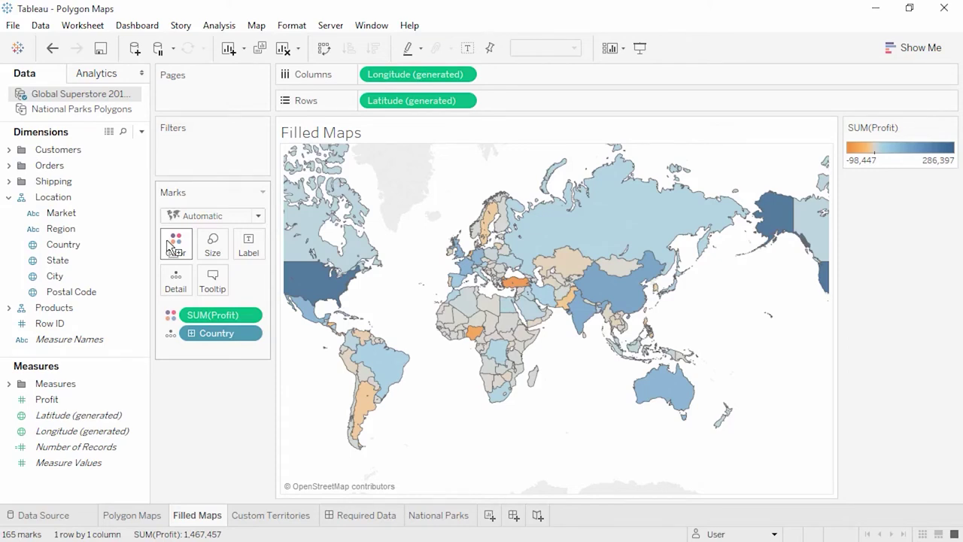
drag(109, 214, 173, 251)
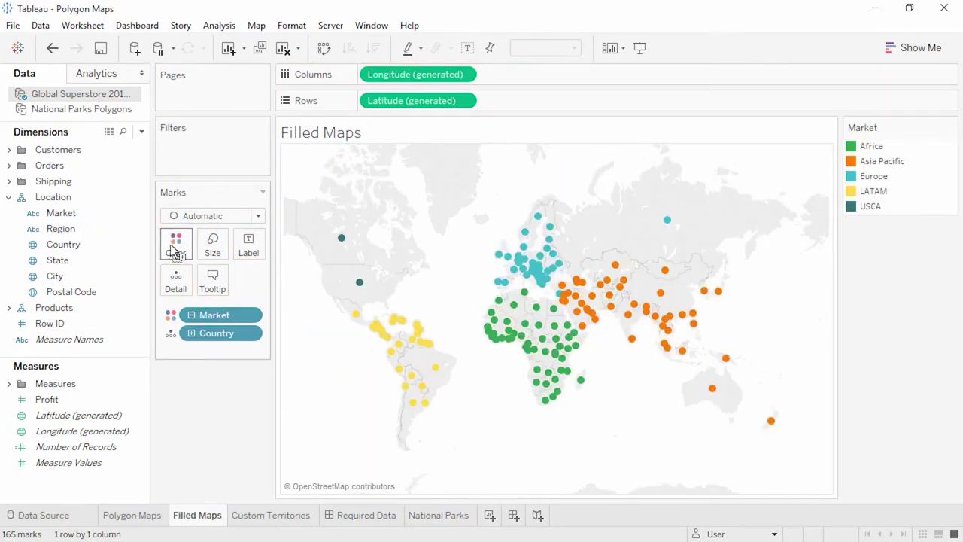
click(197, 217)
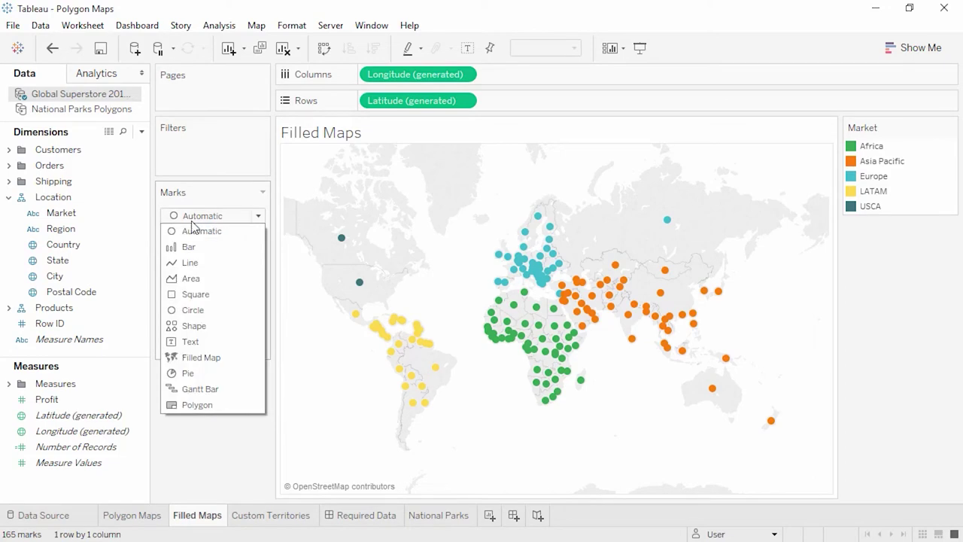
click(189, 357)
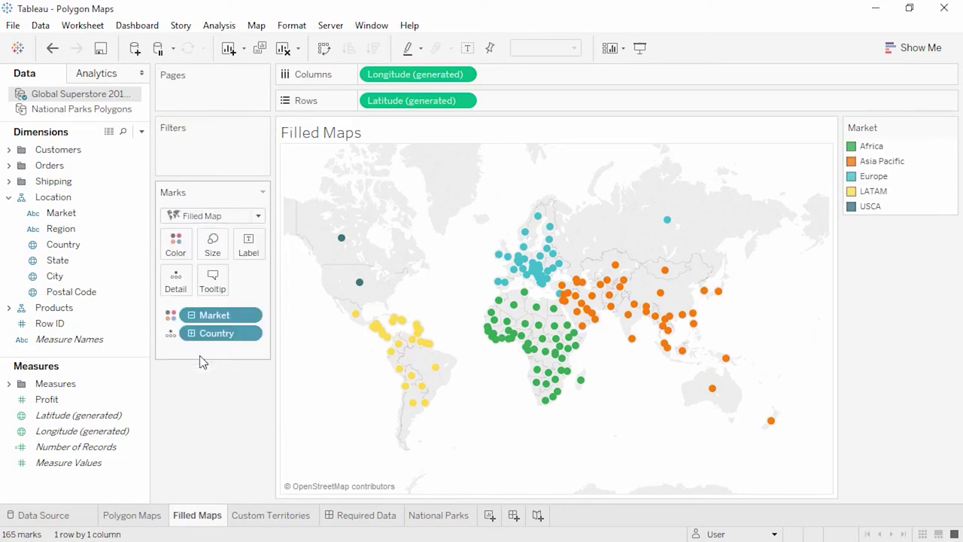
- On the Custom Territories sheet, group the West African countries, including Burkina Faso and Cote d'Ivoire, into one territory
click(255, 519)
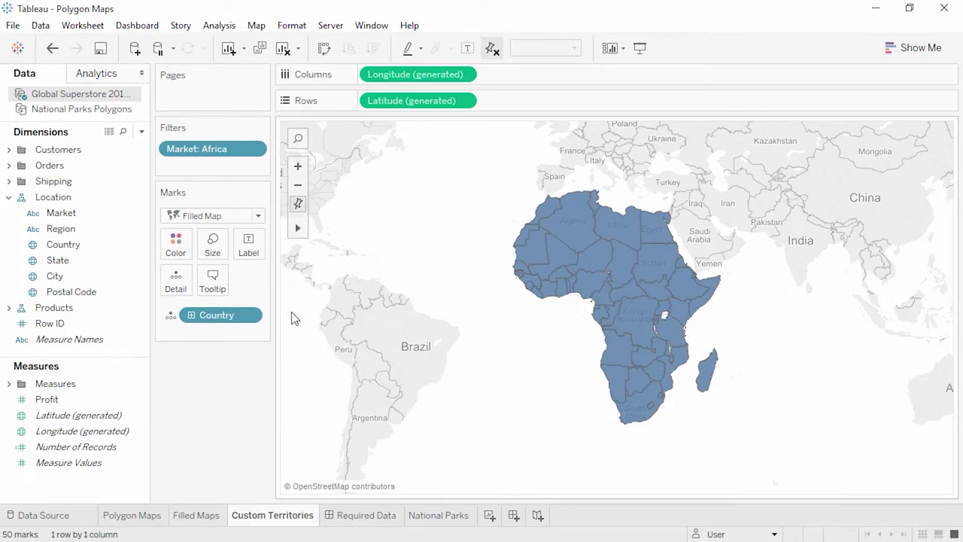
mouse_move(301, 230)
click(392, 229)
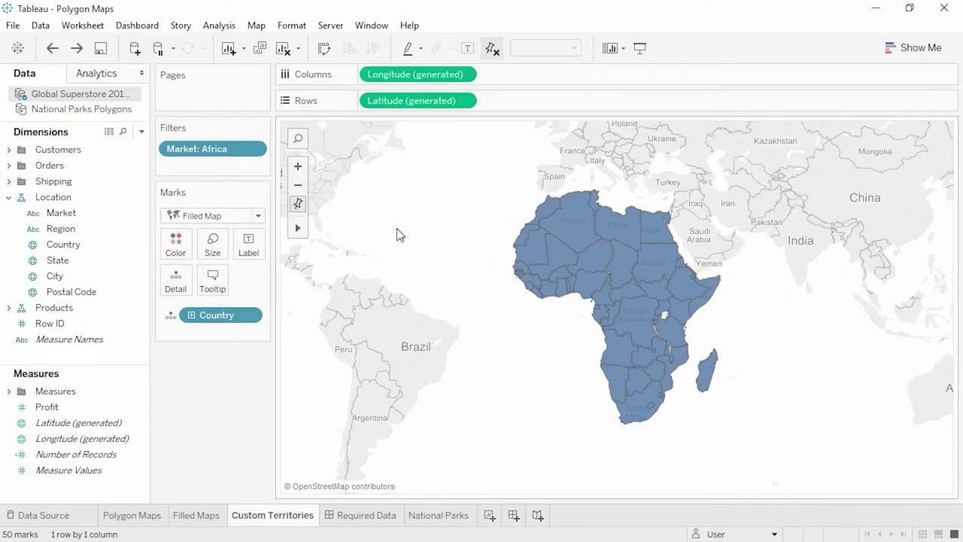
mouse_move(500, 211)
mouse_down()
mouse_move(561, 242)
mouse_move(576, 297)
mouse_move(526, 311)
mouse_move(506, 256)
mouse_up()
click(670, 329)
- Group the East African countries with Madagascar into a second territory, and the southern African countries with Libya and Egypt into a third
mouse_move(670, 340)
mouse_down()
mouse_move(616, 325)
mouse_move(601, 292)
mouse_move(623, 263)
mouse_move(651, 283)
mouse_move(665, 317)
mouse_up()
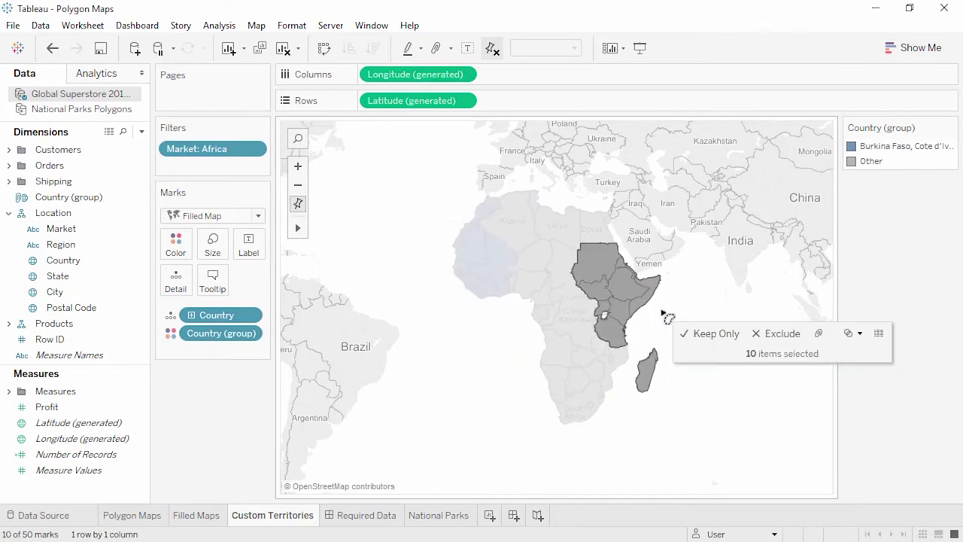
click(819, 334)
mouse_move(585, 320)
mouse_down()
mouse_move(617, 364)
mouse_move(612, 394)
mouse_move(597, 423)
mouse_up()
ctrl+click(559, 225)
ctrl+click(596, 225)
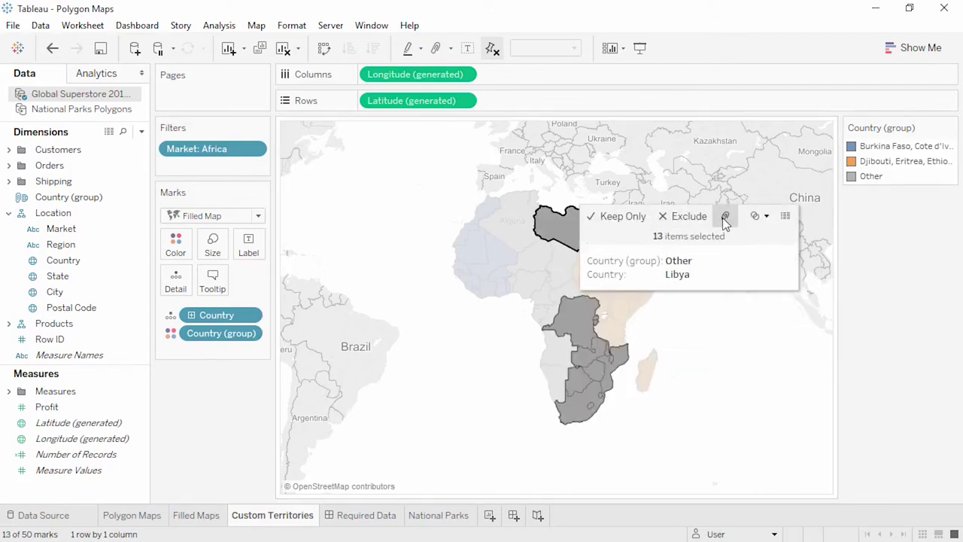
click(726, 215)
- Group the remaining African countries, including Algeria, Angola and Namibia, into a fourth territory
mouse_move(529, 265)
mouse_down()
mouse_move(541, 319)
mouse_move(553, 315)
mouse_move(553, 294)
mouse_move(563, 296)
mouse_move(534, 245)
mouse_up()
ctrl+click(532, 201)
ctrl+click(544, 356)
ctrl+click(565, 380)
click(716, 357)
click(707, 367)
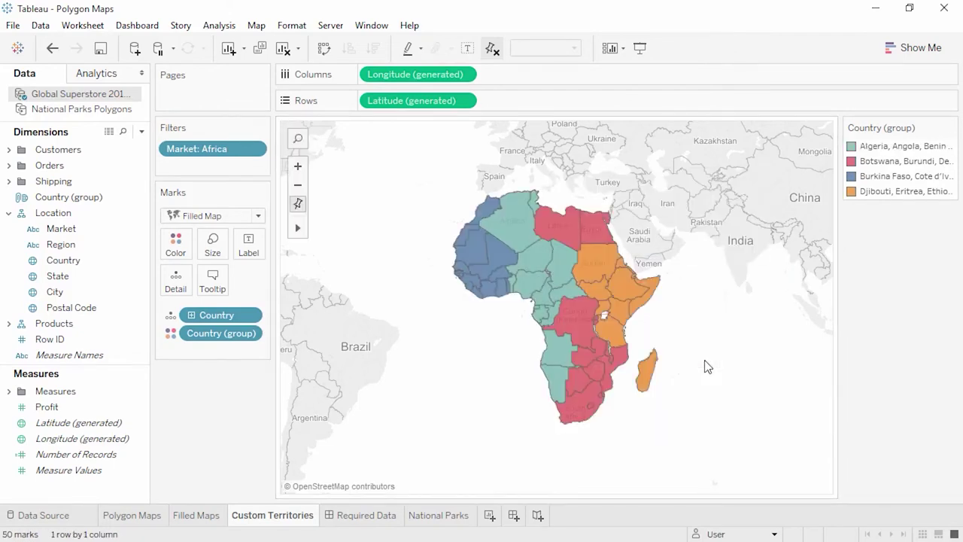
- Remove Country from the marks so the map is drawn only by Country (group)
click(130, 199)
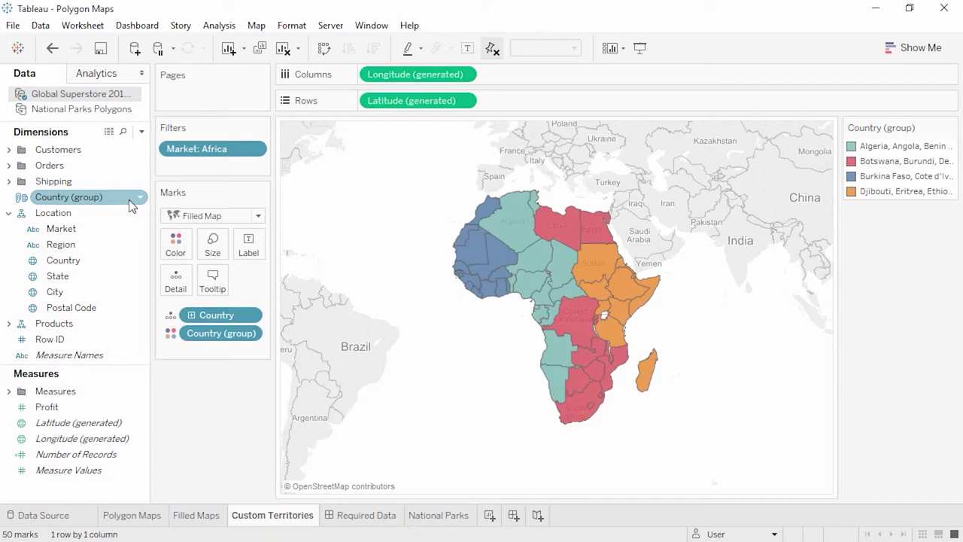
drag(222, 318, 215, 382)
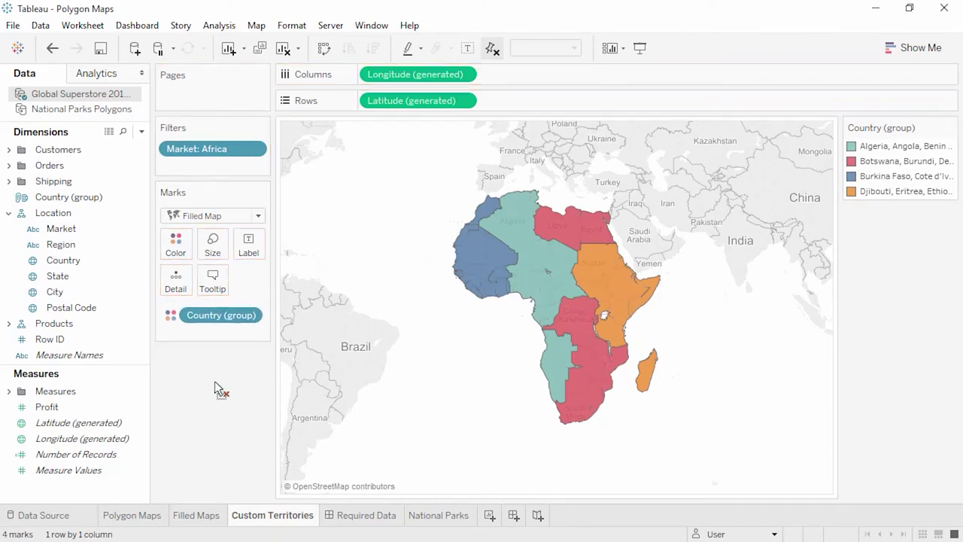
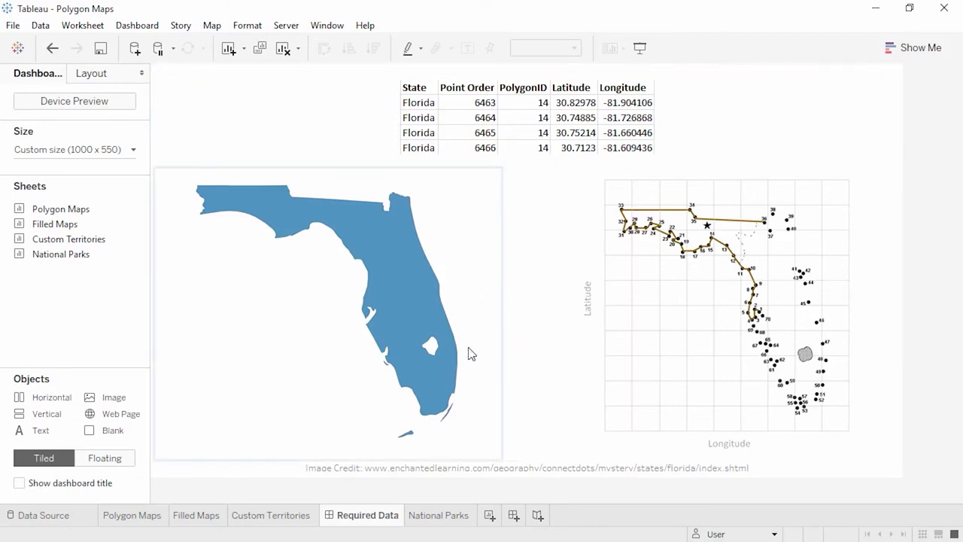
- On the National Parks sheet, convert Point ID, Polygon ID and Sub Polygon ID of the National Parks Polygons source to dimensions
click(447, 515)
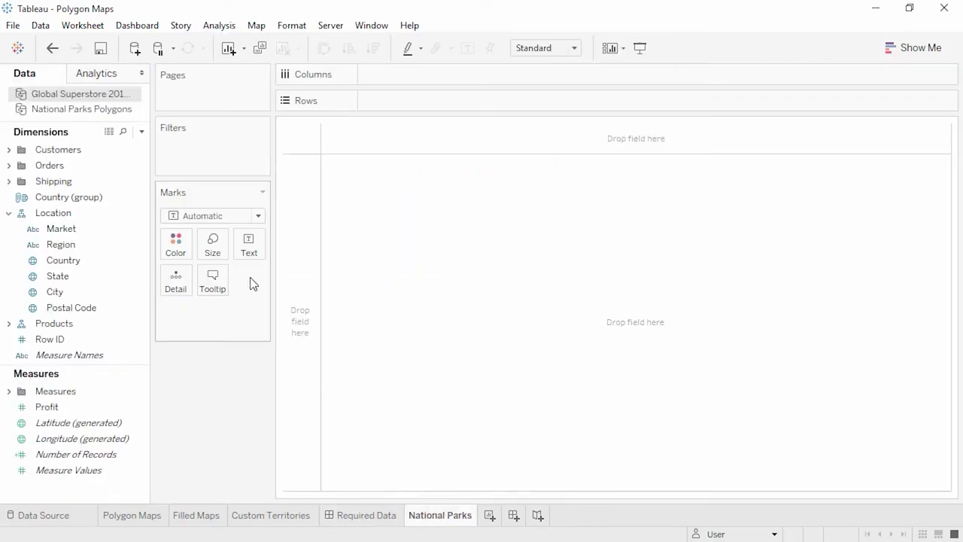
click(117, 111)
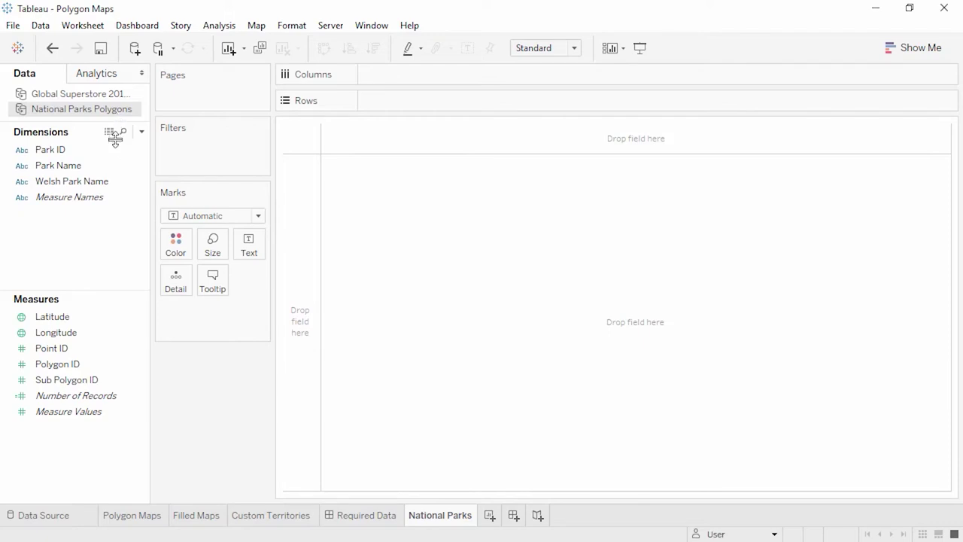
click(98, 348)
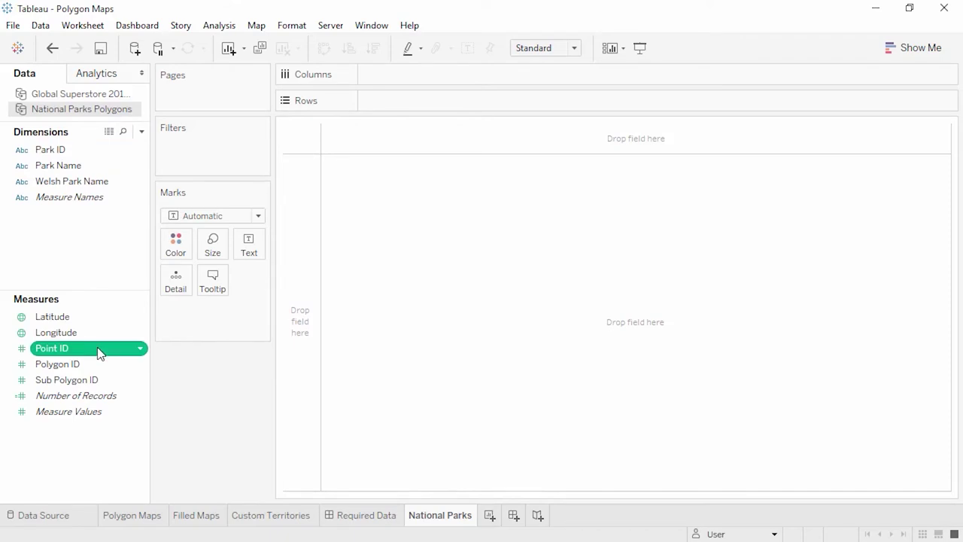
drag(97, 341, 99, 237)
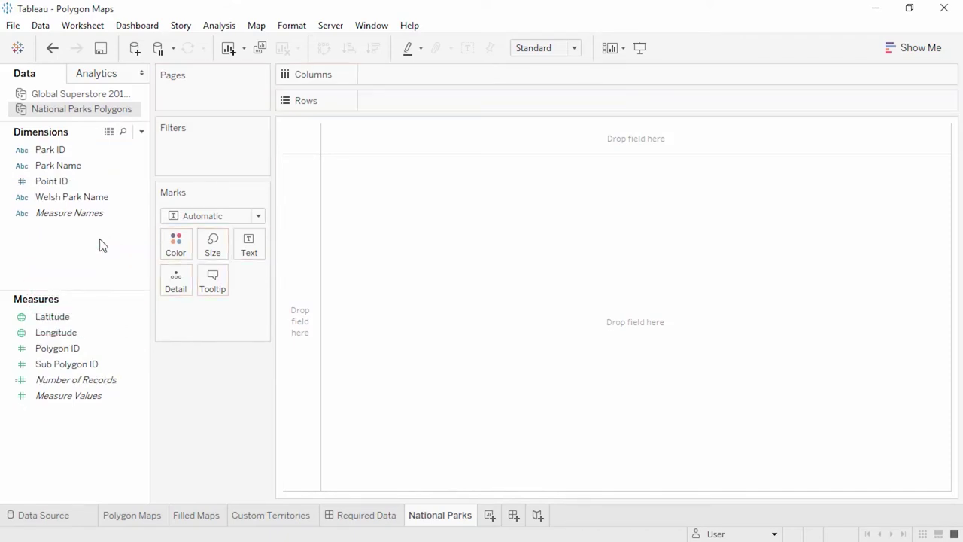
click(91, 348)
drag(91, 347, 102, 253)
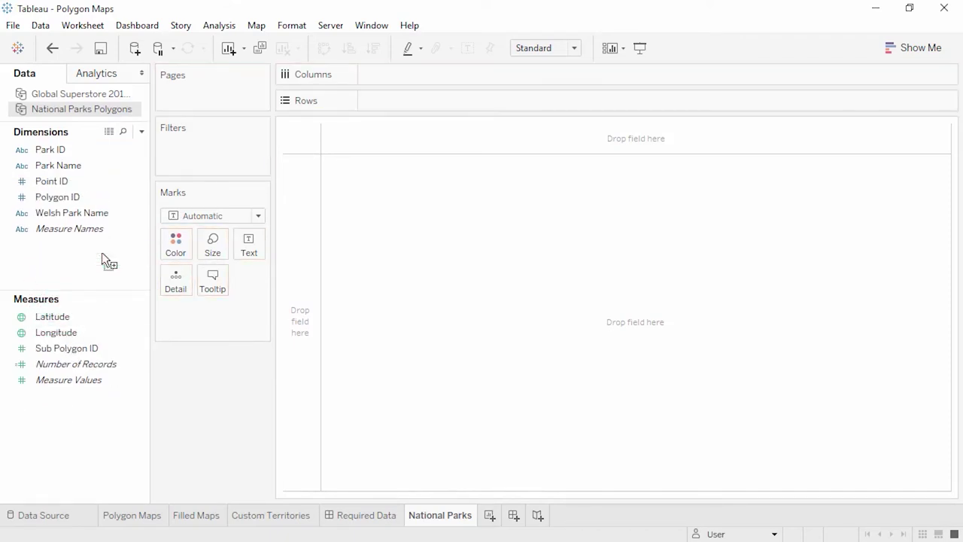
click(97, 319)
click(97, 348)
drag(97, 349, 101, 269)
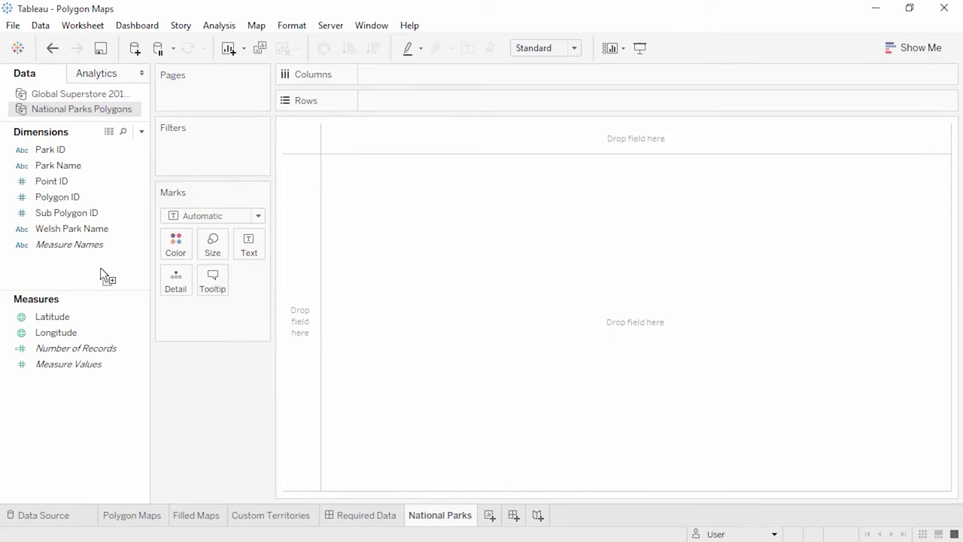
- Set the mark type to Polygon, with Point ID as the path and Polygon ID and Sub Polygon ID as detail
click(212, 217)
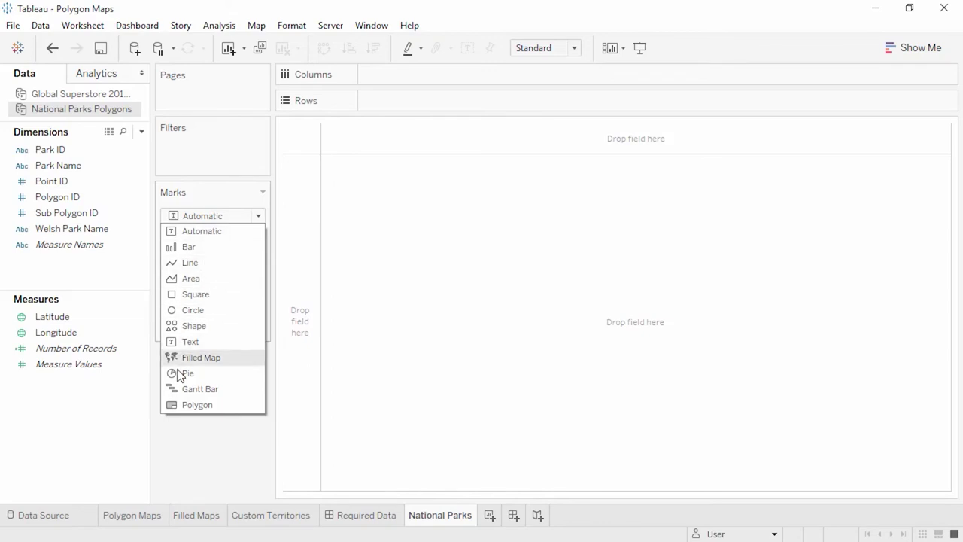
click(188, 405)
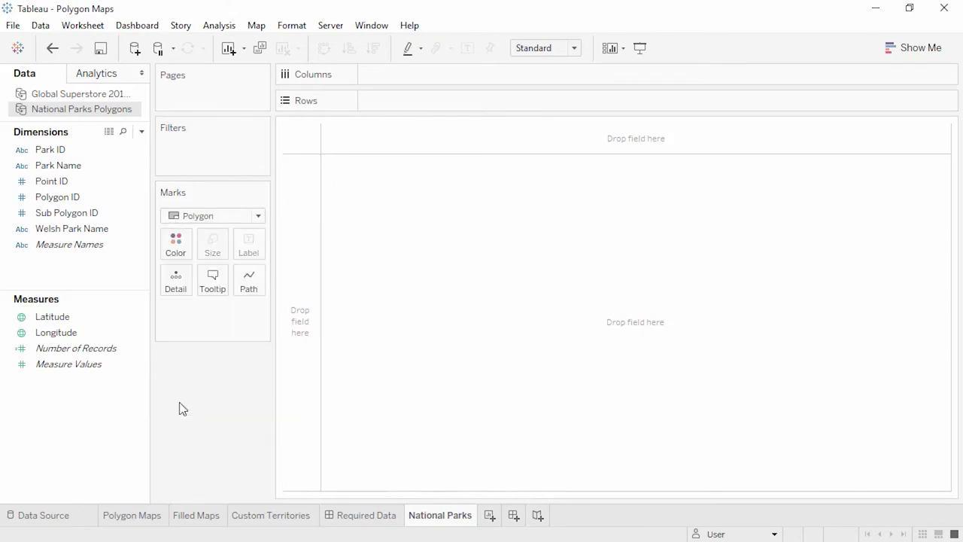
drag(122, 183, 252, 280)
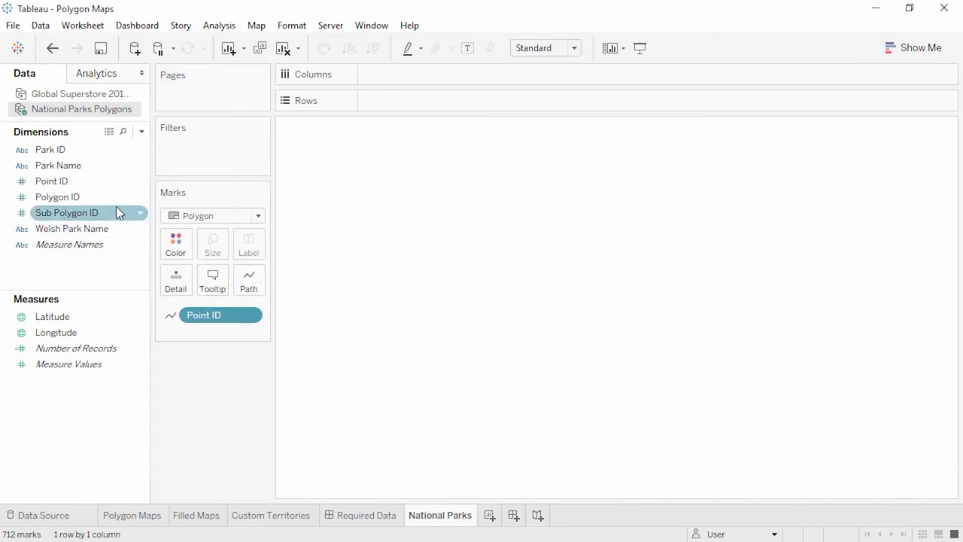
drag(115, 203, 185, 282)
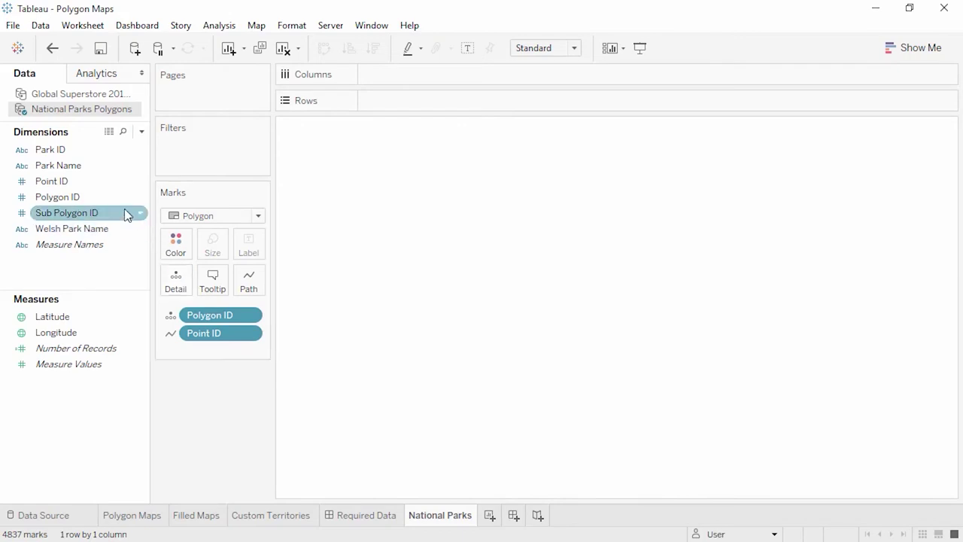
drag(129, 213, 172, 284)
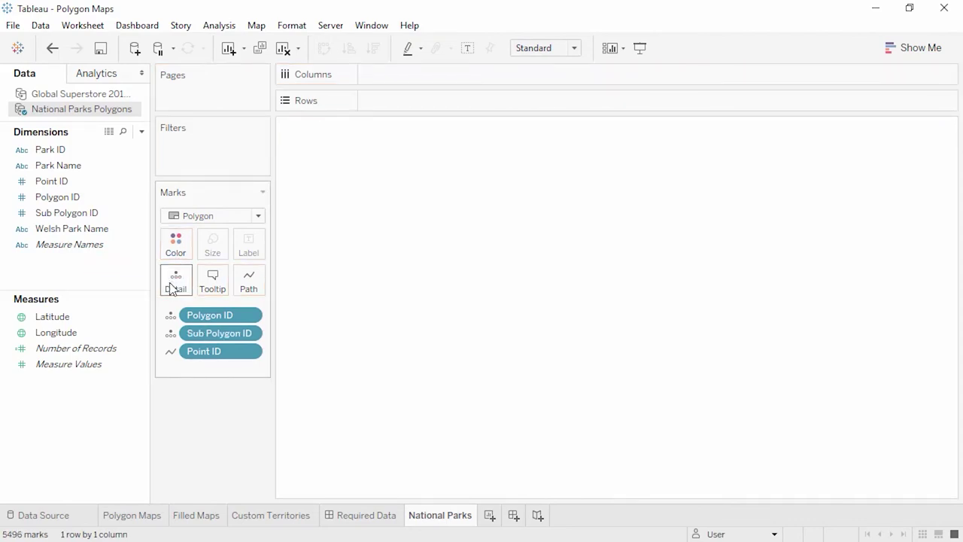
- Plot the park polygons by Latitude and Longitude and color them by Park Name
double_click(128, 322)
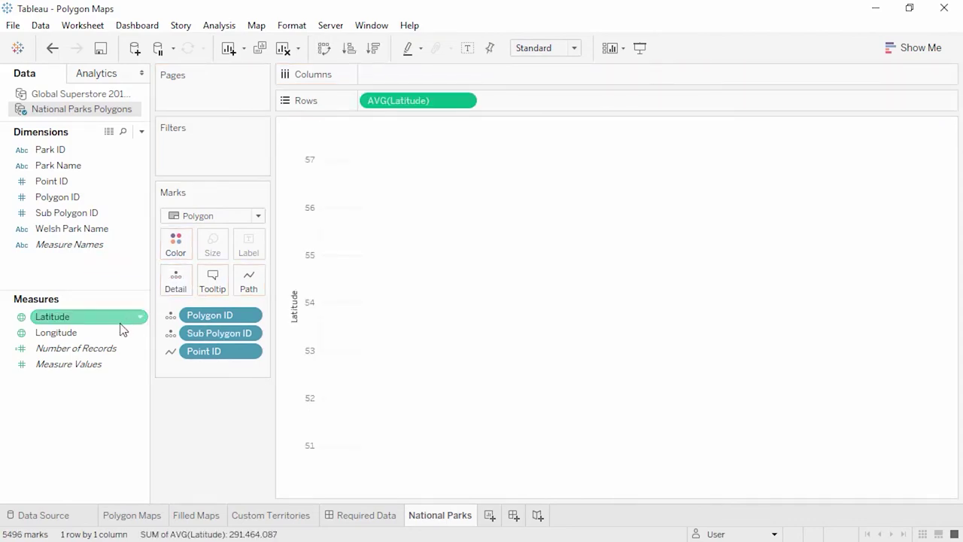
double_click(115, 333)
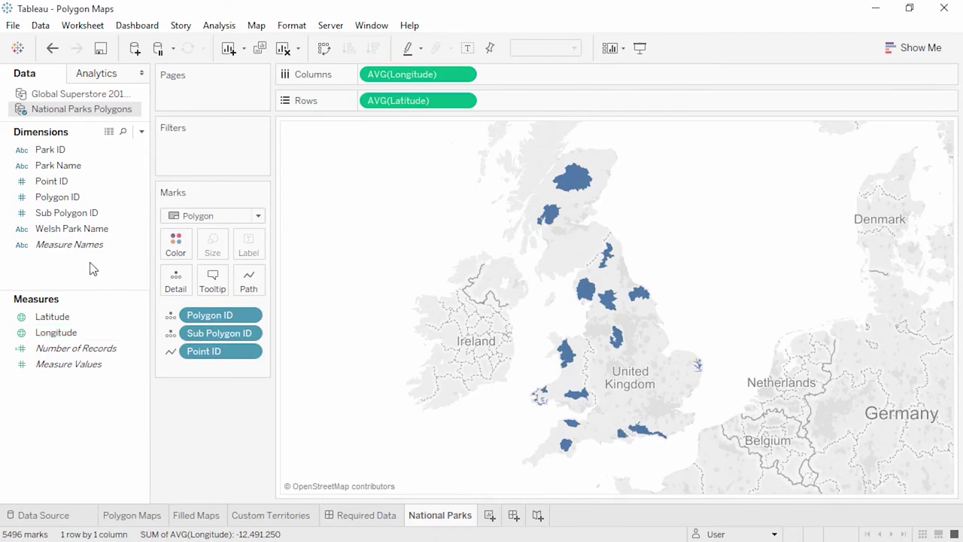
click(81, 167)
drag(81, 167, 176, 248)
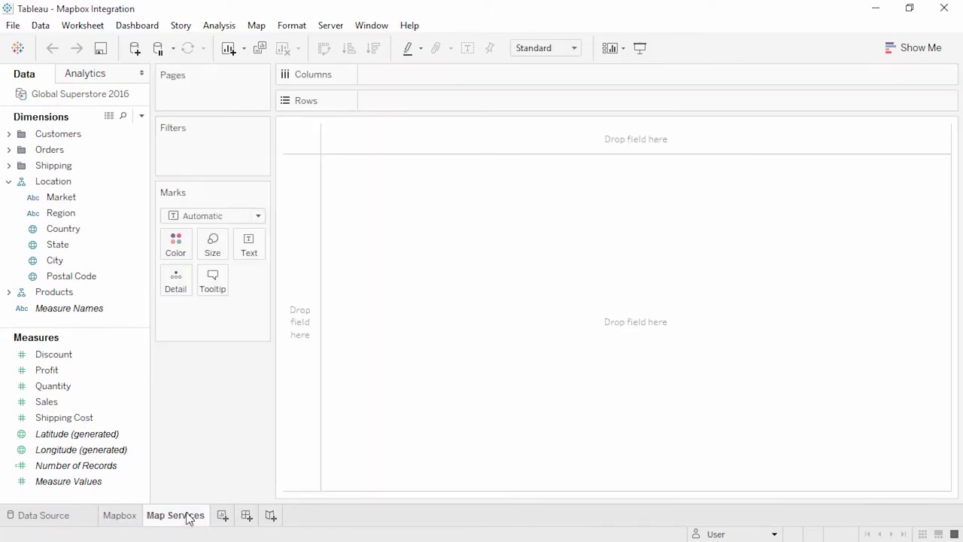
- On the Map Services sheet of the Mapbox Integration workbook, build a map with Country as the detail level
click(108, 234)
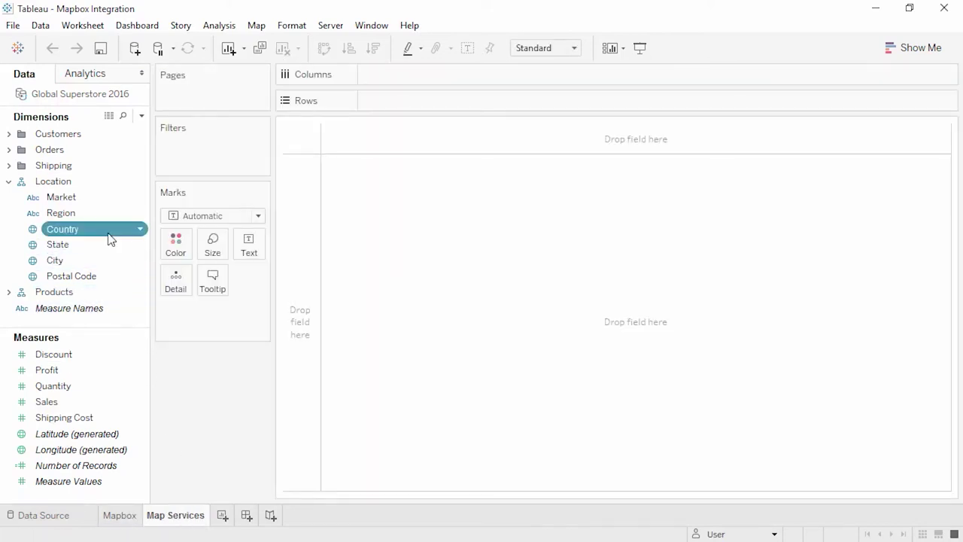
double_click(111, 239)
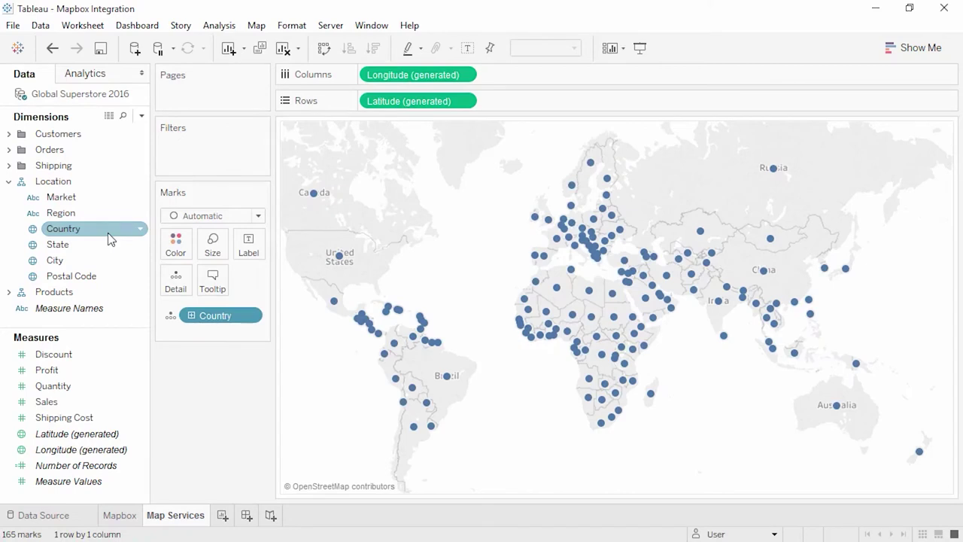
- Add a Mapbox GL map service named M Blue Green, filling in its API access token and other details by pasting the style URL
click(256, 25)
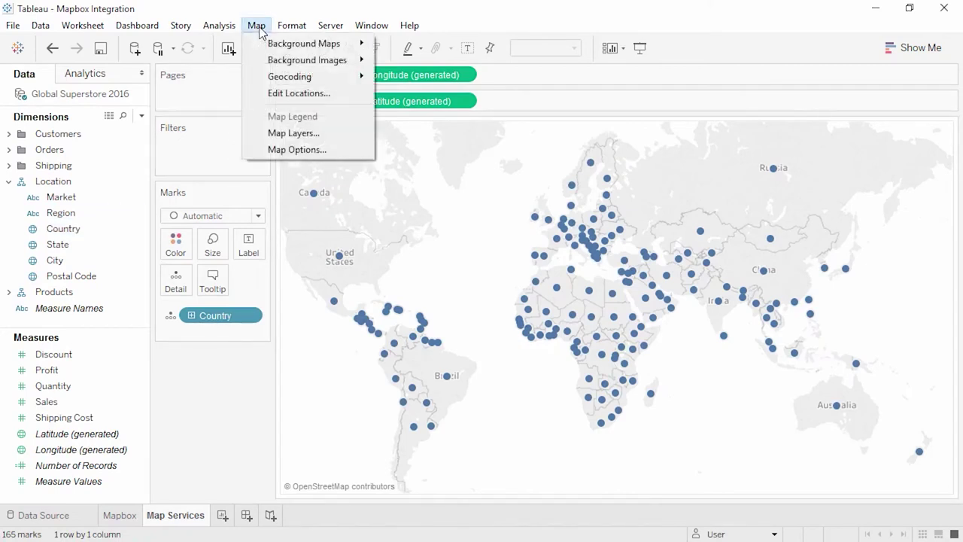
mouse_move(275, 43)
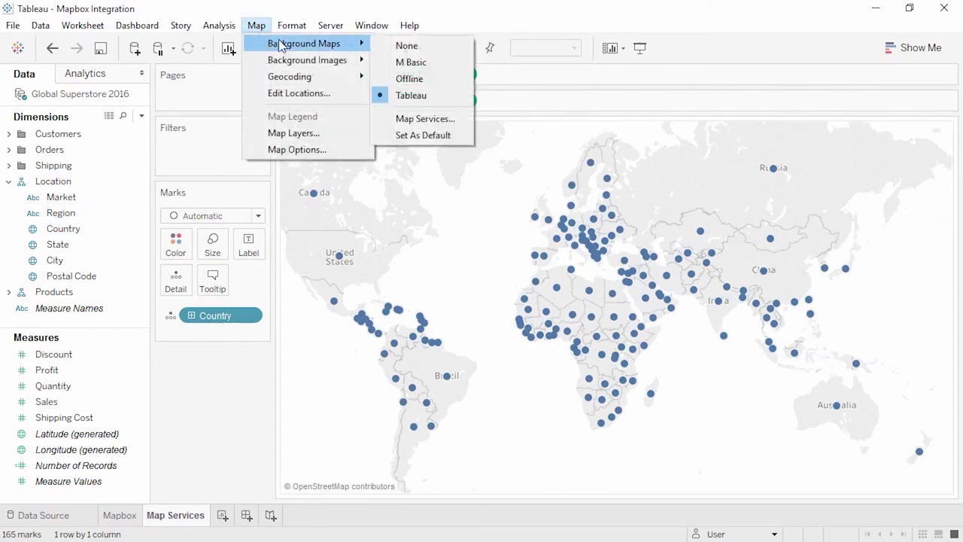
click(447, 119)
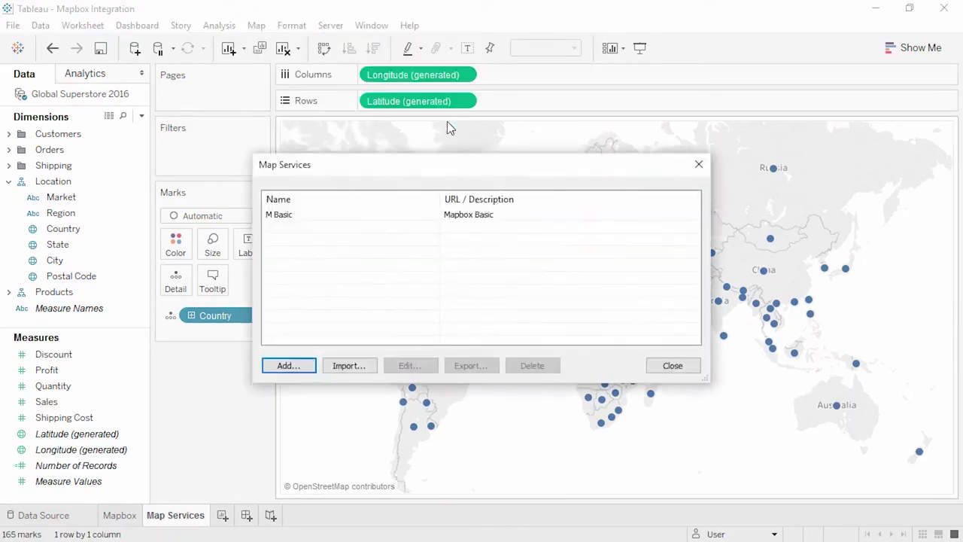
click(296, 366)
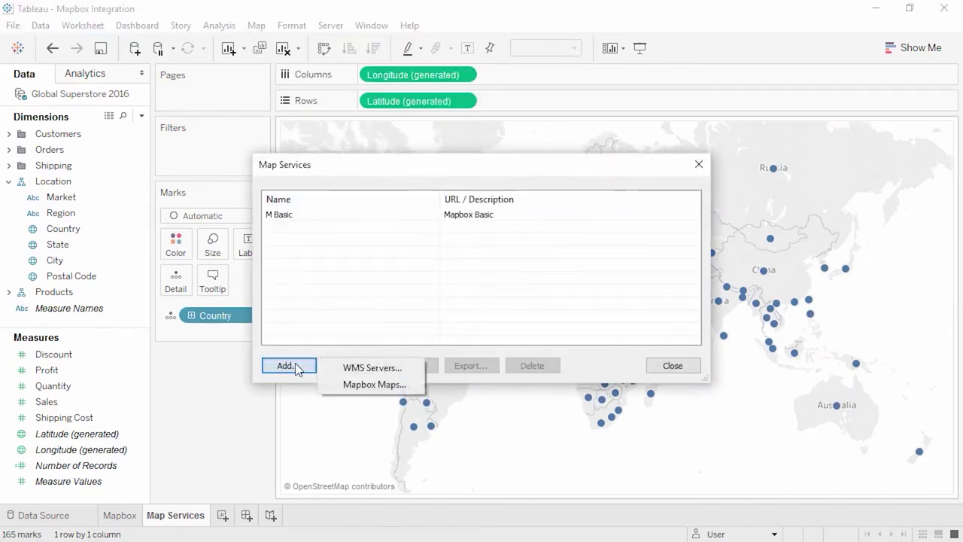
click(348, 385)
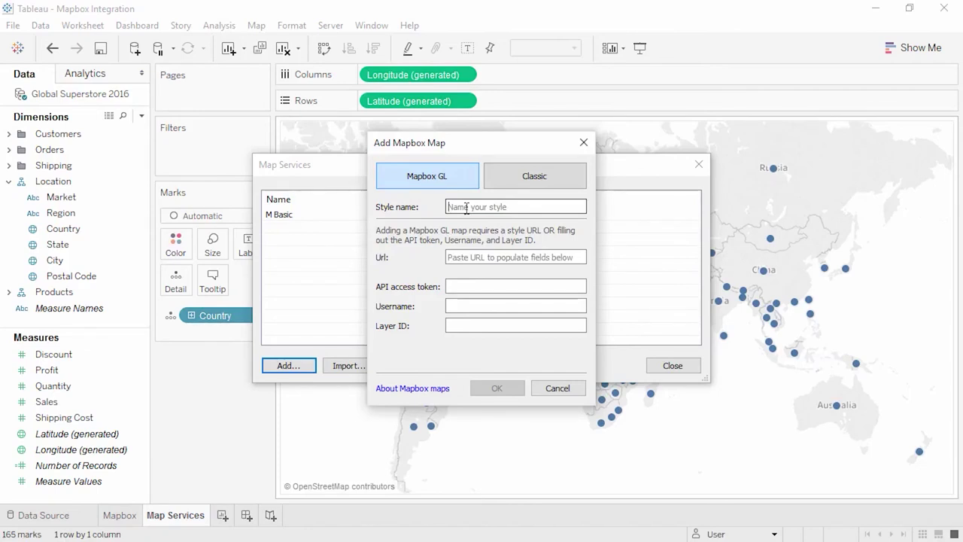
text(M Blue Green)
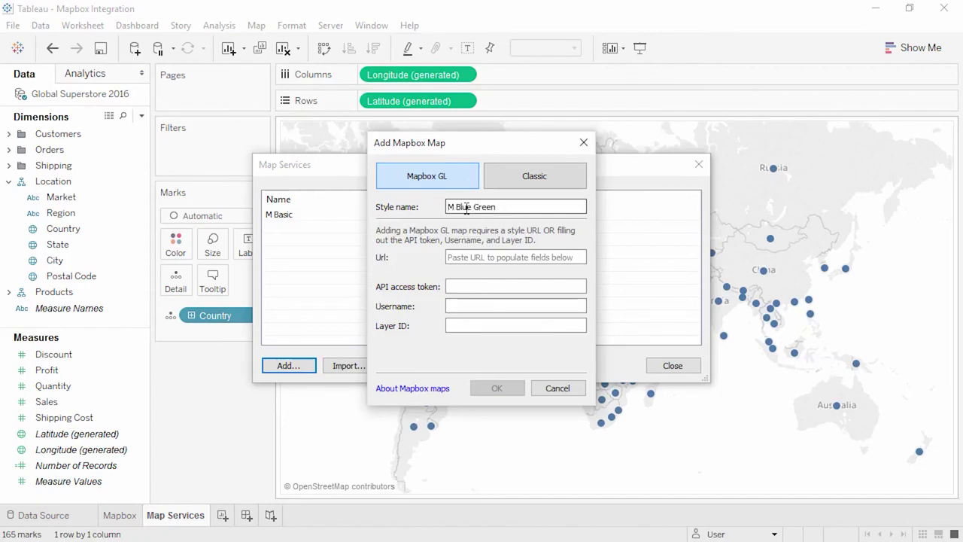
click(469, 253)
key(ctrl+v)
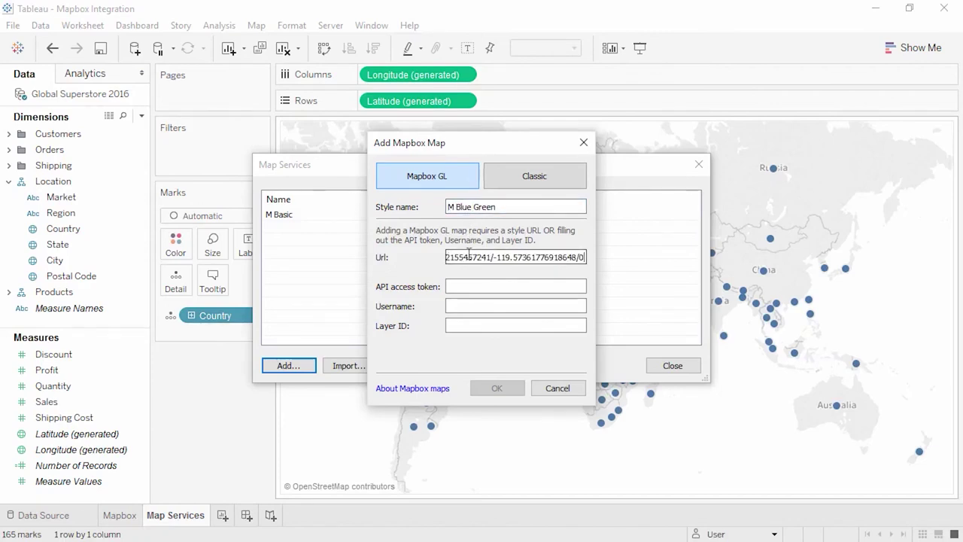
key(Tab)
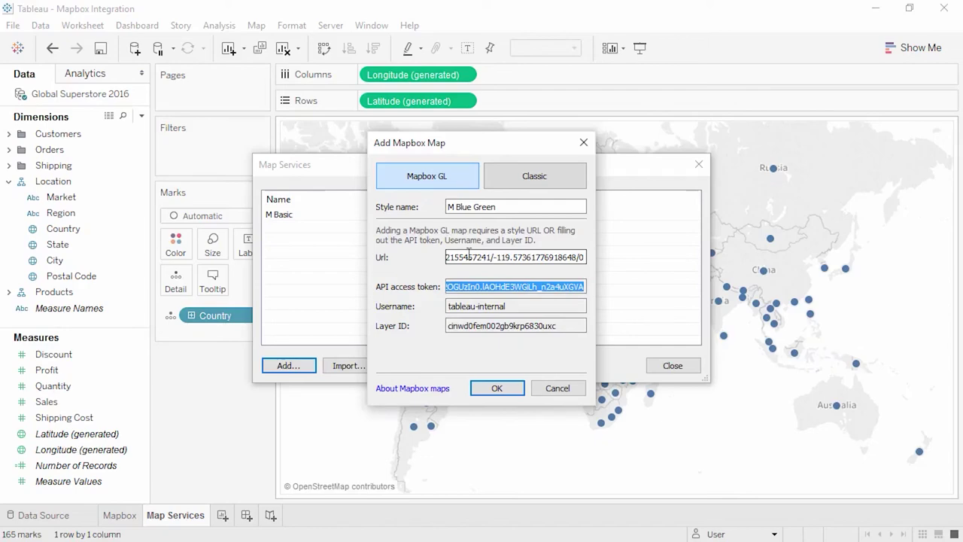
click(496, 388)
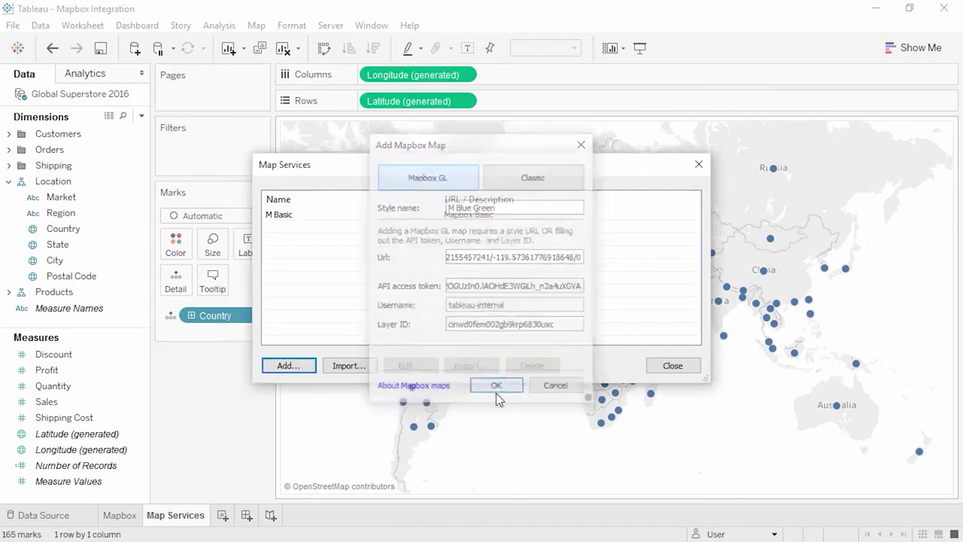
click(668, 365)
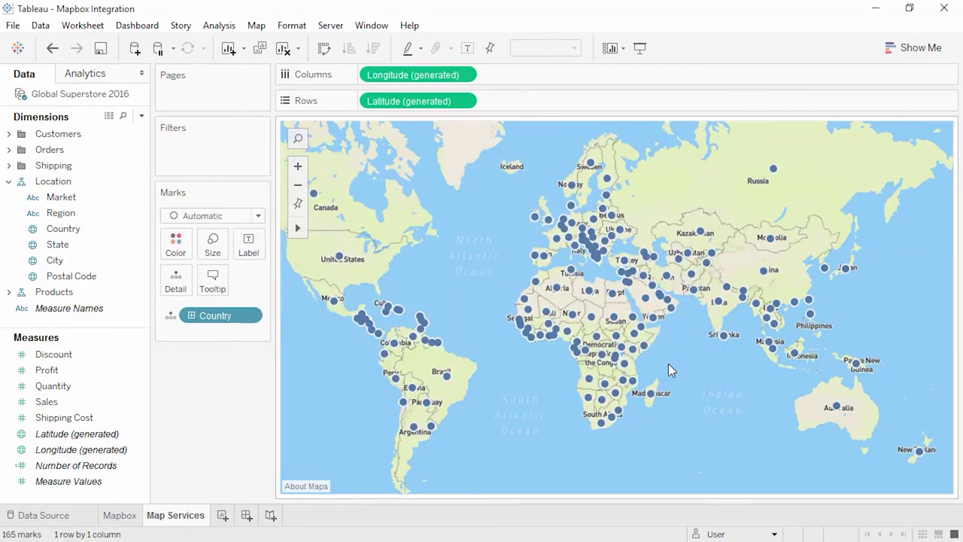
- Start a second Mapbox map service of the Classic type named M Pencil and paste the API access token
click(262, 29)
mouse_move(268, 44)
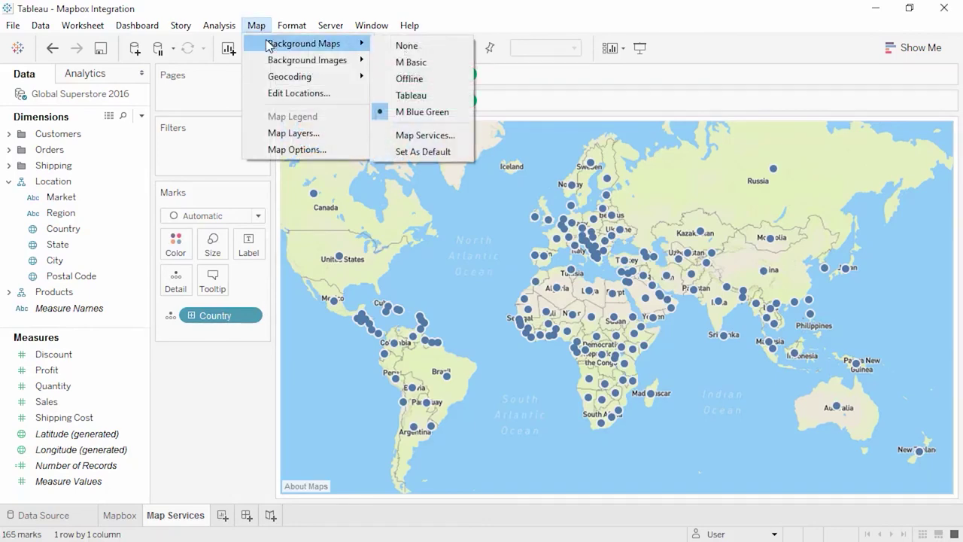
click(423, 136)
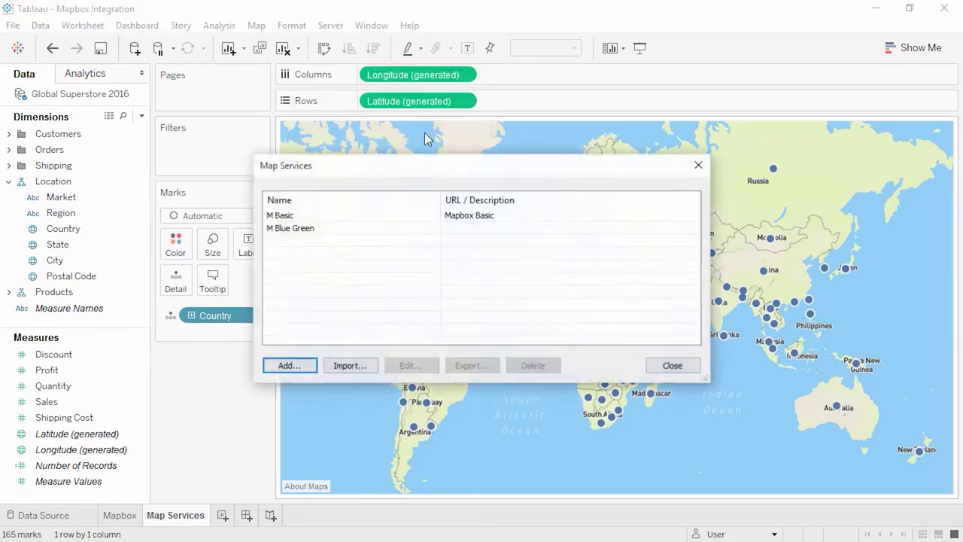
click(303, 367)
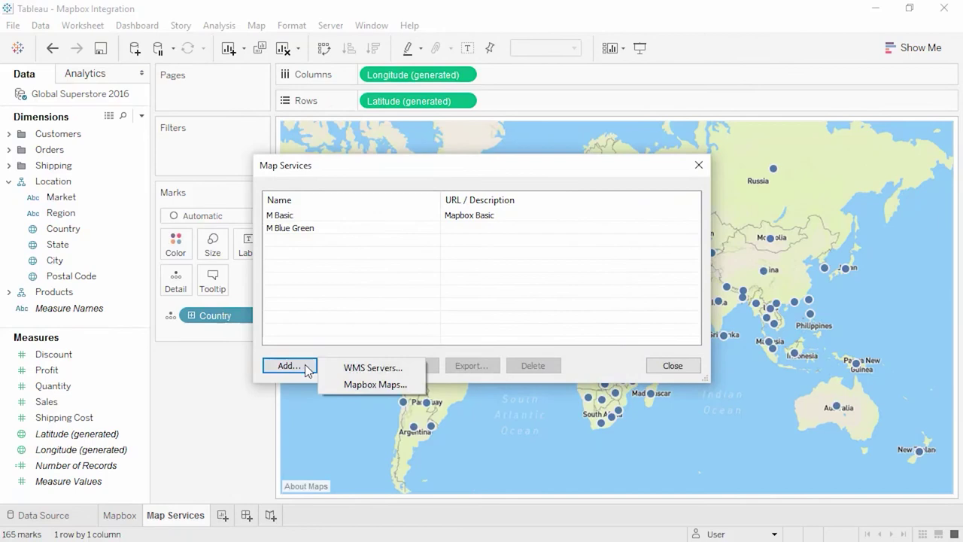
click(374, 384)
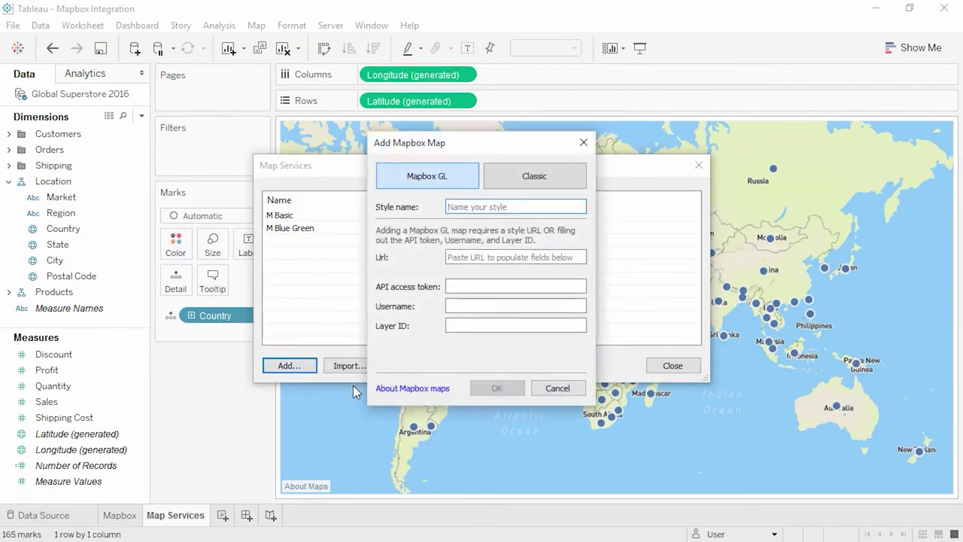
click(529, 175)
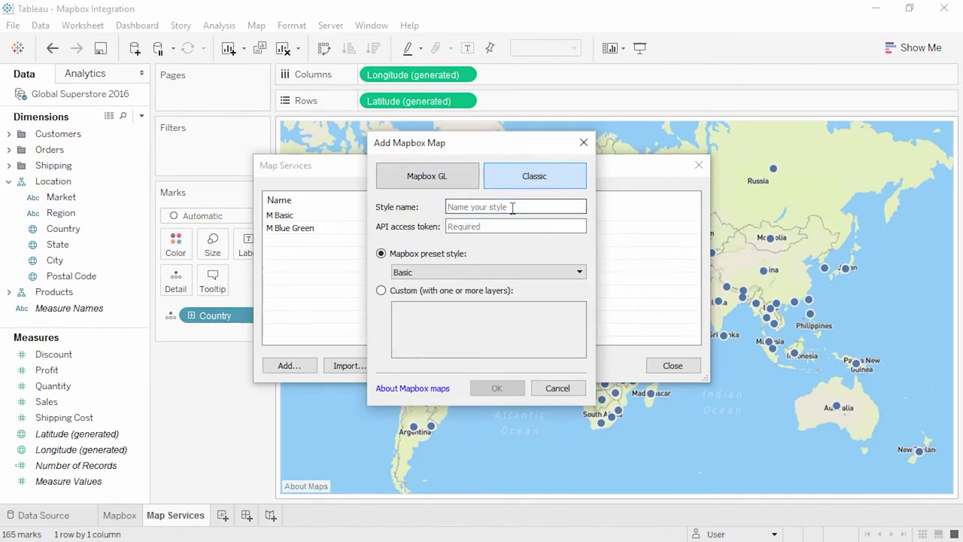
text(M Pencil)
click(477, 226)
key(ctrl+v)
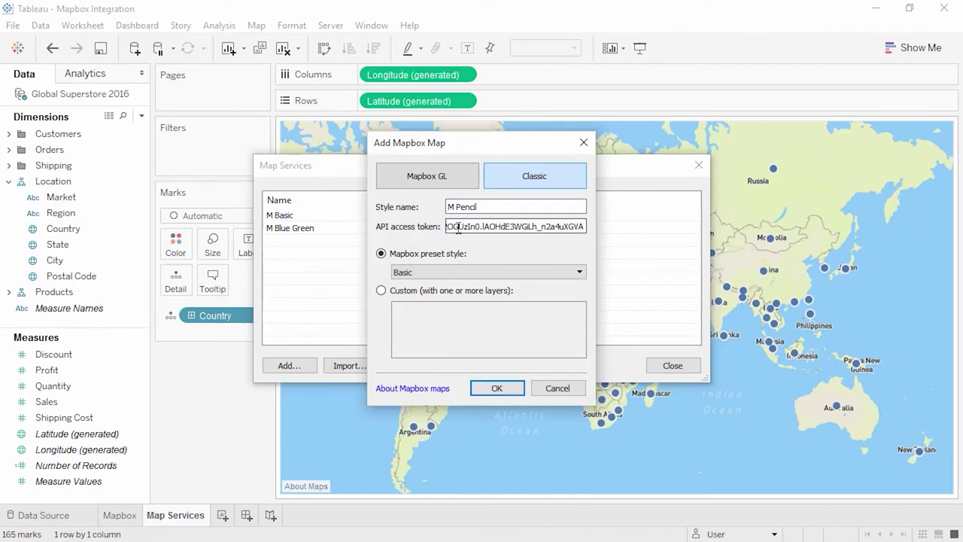
- Set the M Pencil service's Mapbox preset style to Pencil and save the map service
click(443, 270)
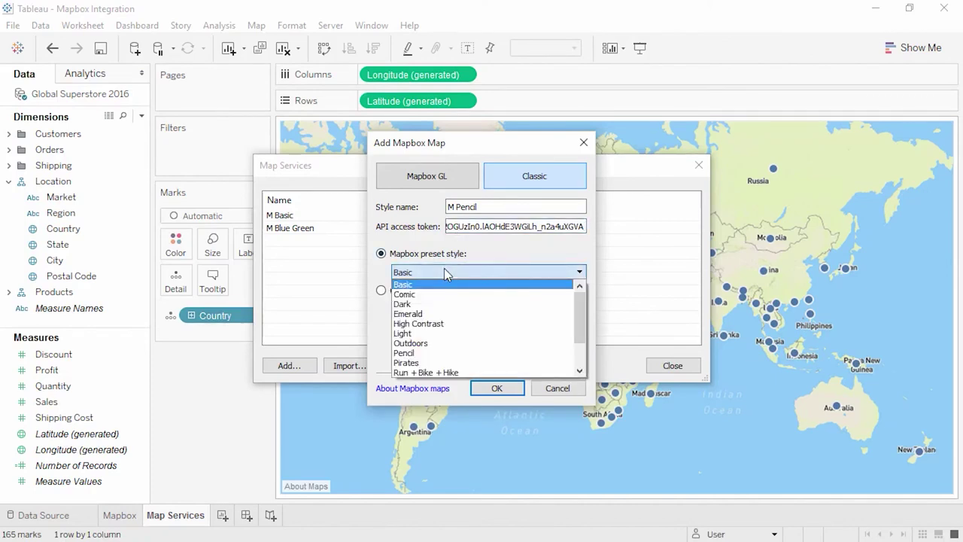
click(430, 352)
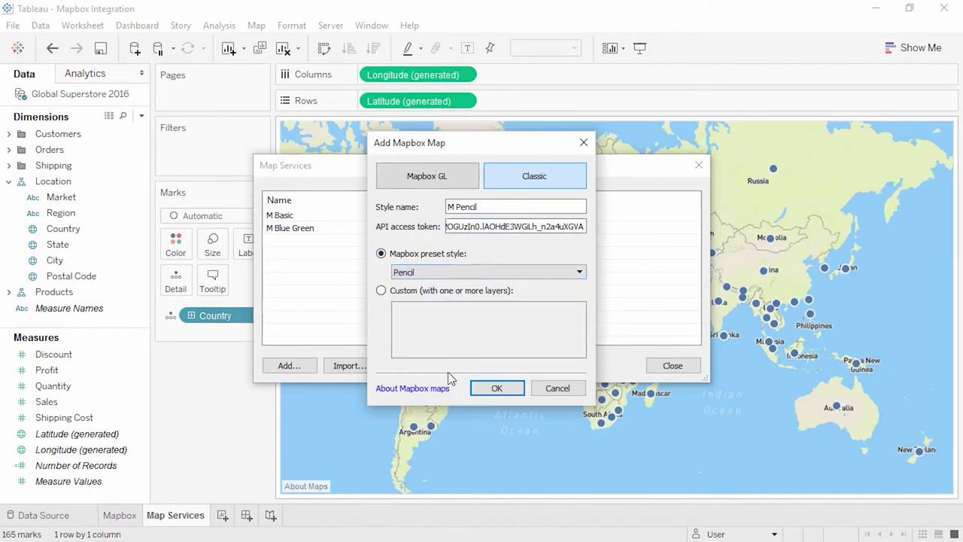
click(496, 388)
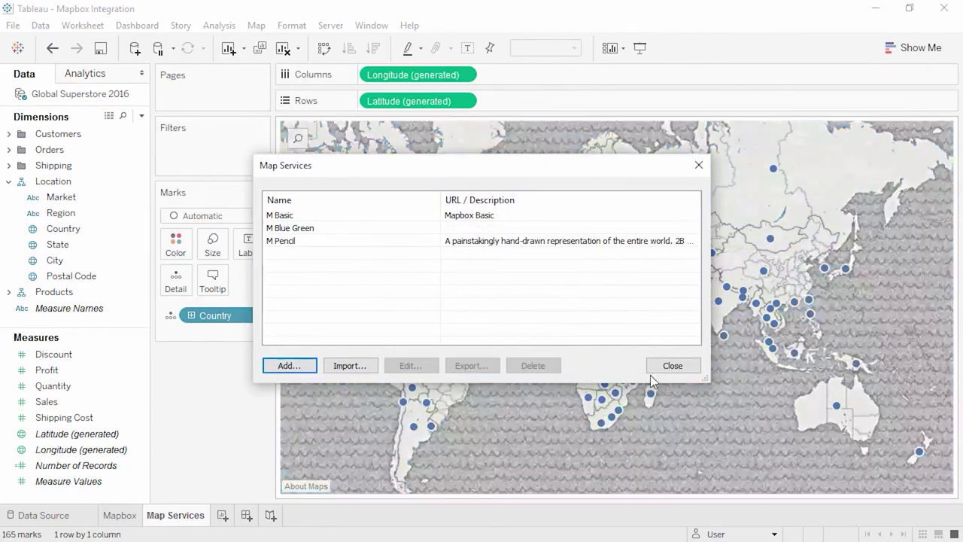
click(672, 365)
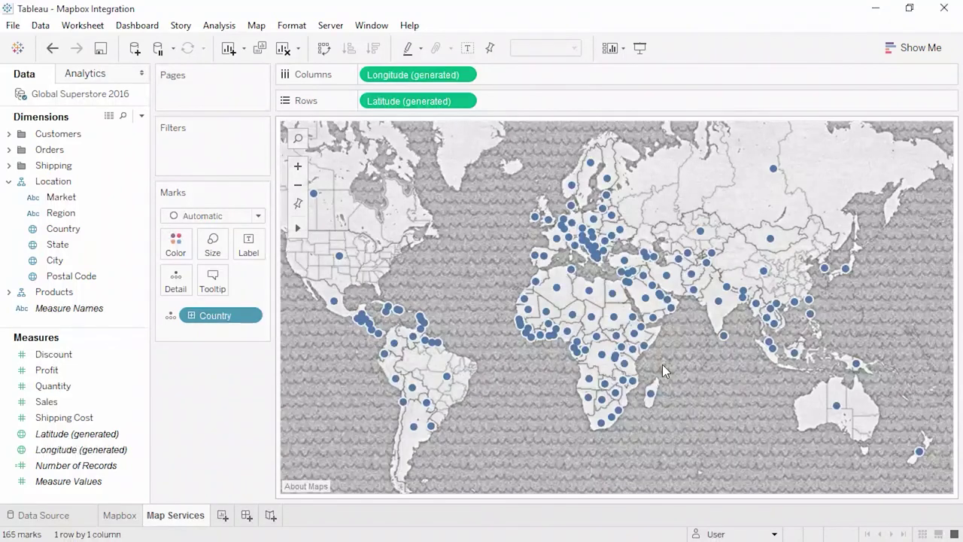
- Switch the background map of the Map Services sheet to M Blue Green
click(258, 25)
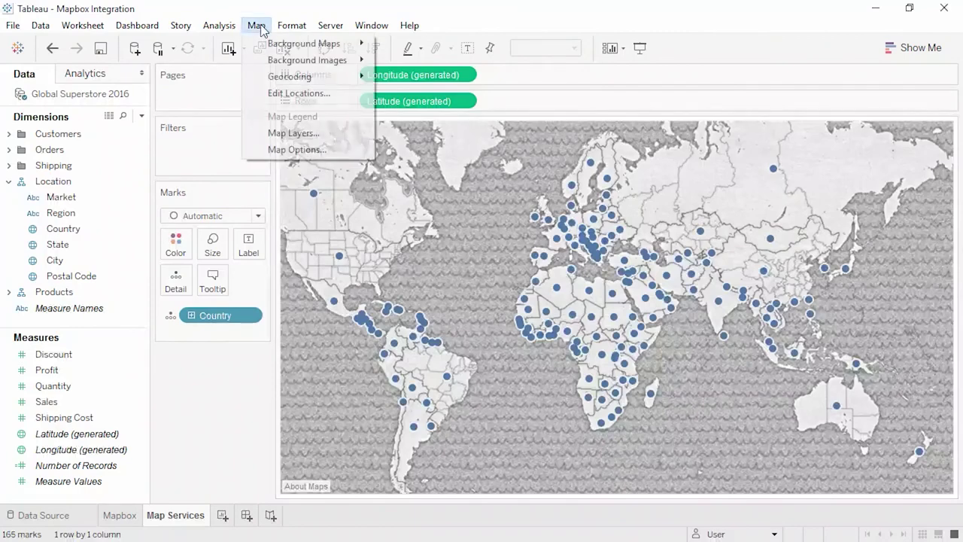
mouse_move(264, 47)
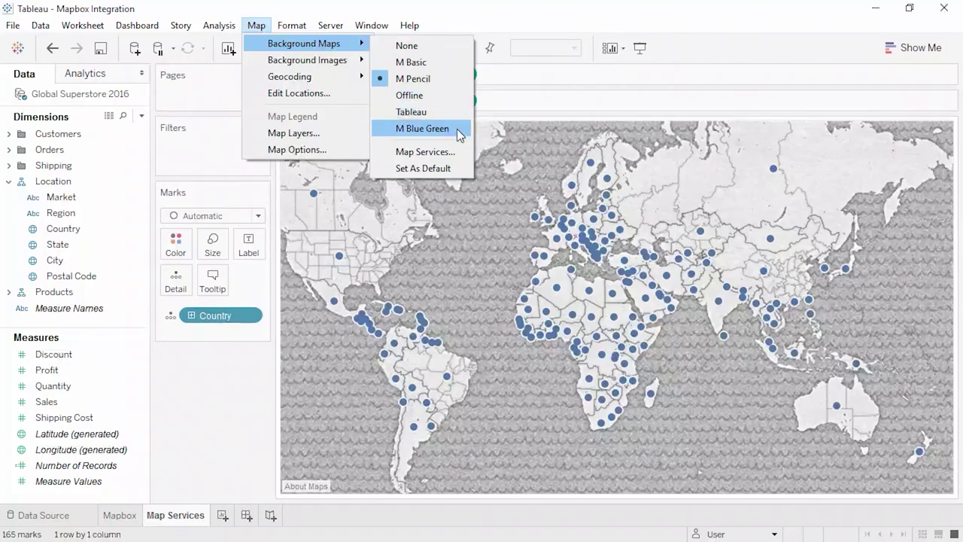
click(422, 129)
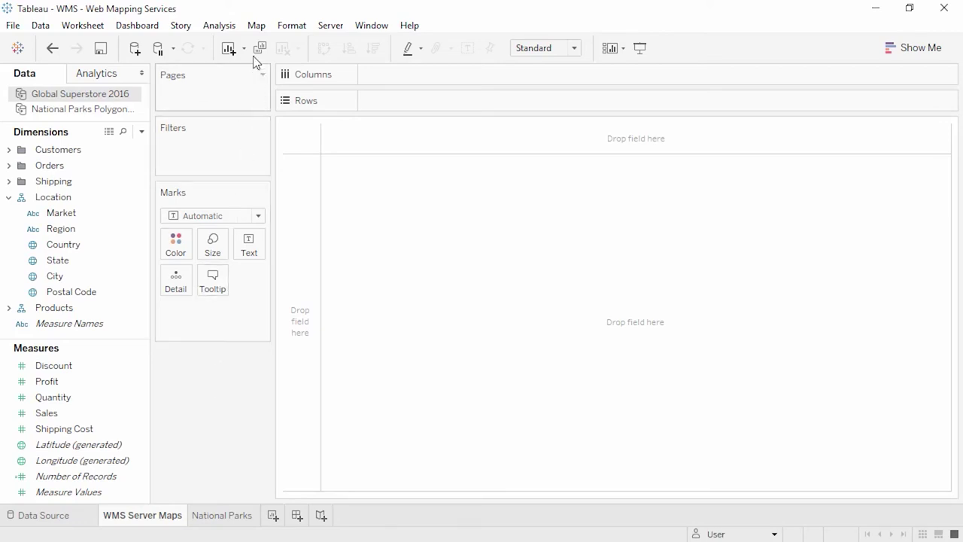
- In the WMS - Web Mapping Services workbook, add a tiled WMS server connection using the pasted GEBCO getCapabilities URL
click(255, 27)
mouse_move(269, 44)
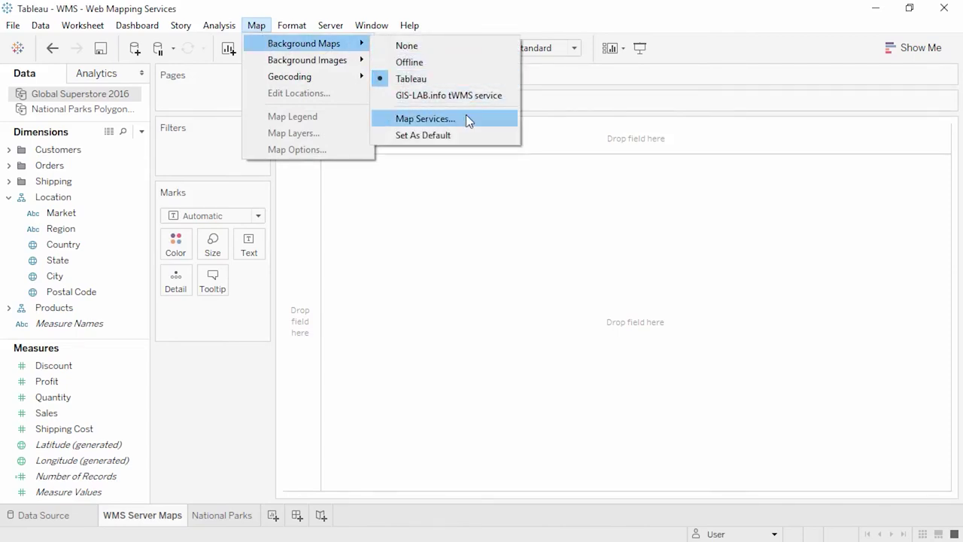
click(466, 118)
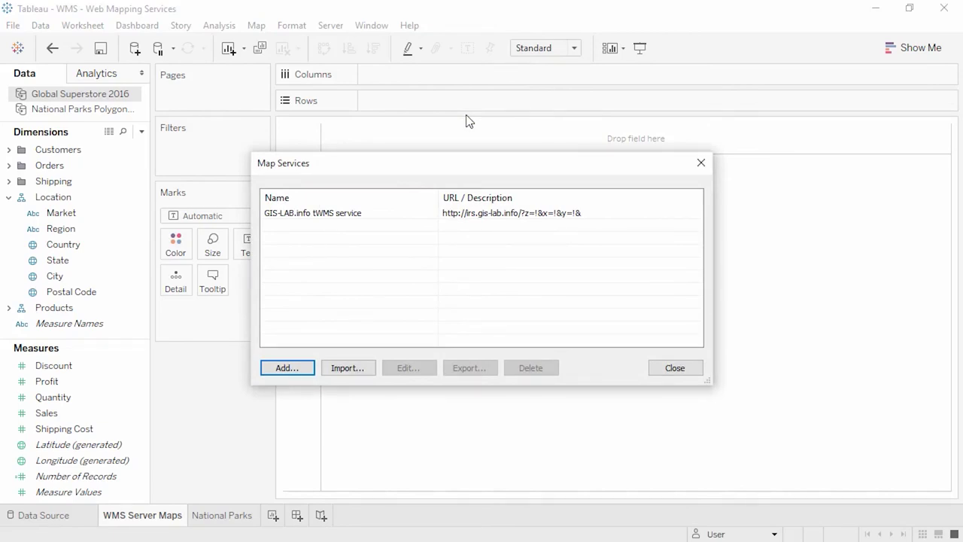
click(297, 368)
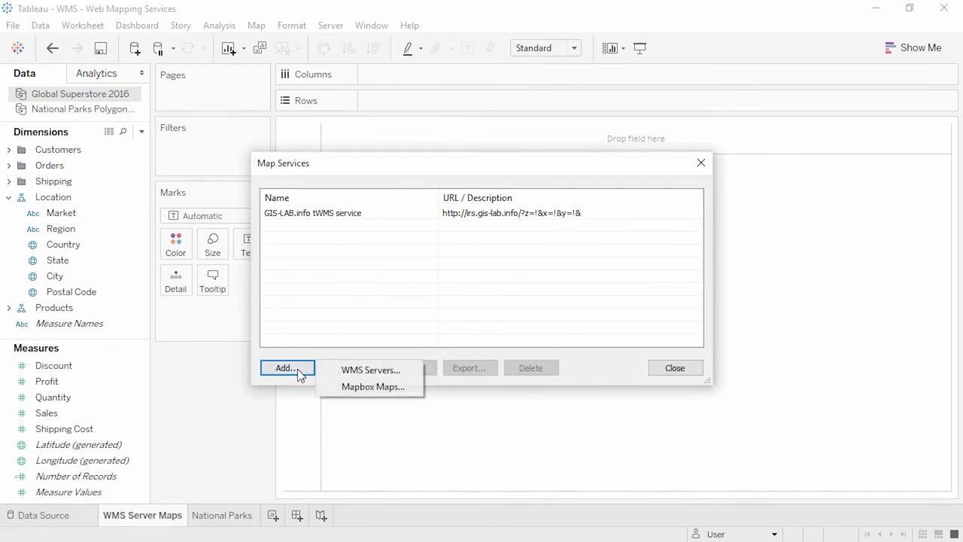
click(356, 369)
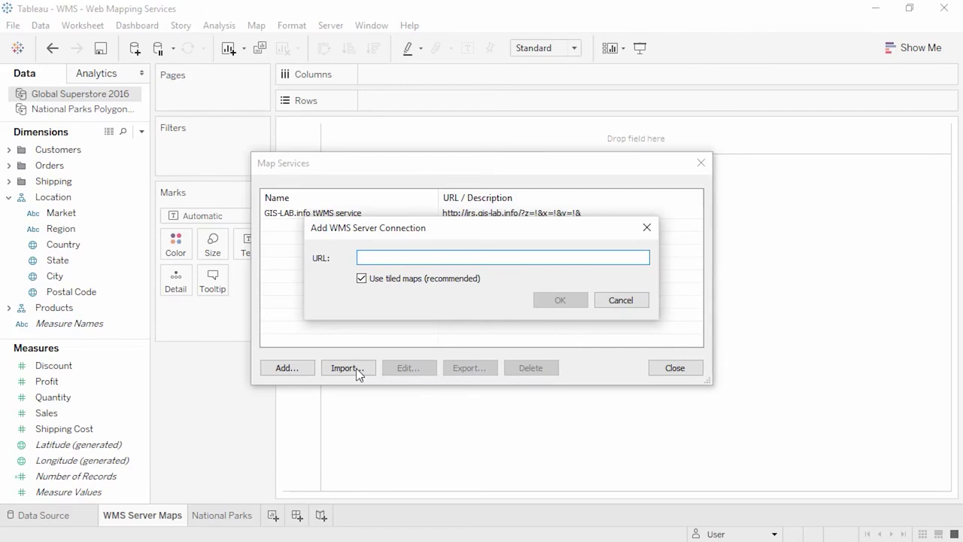
key(ctrl+v)
click(550, 301)
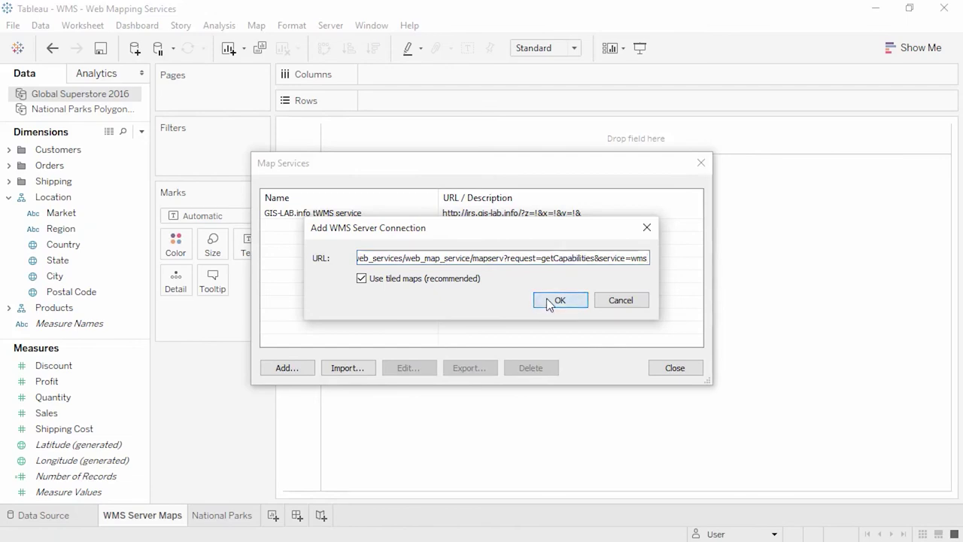
click(673, 368)
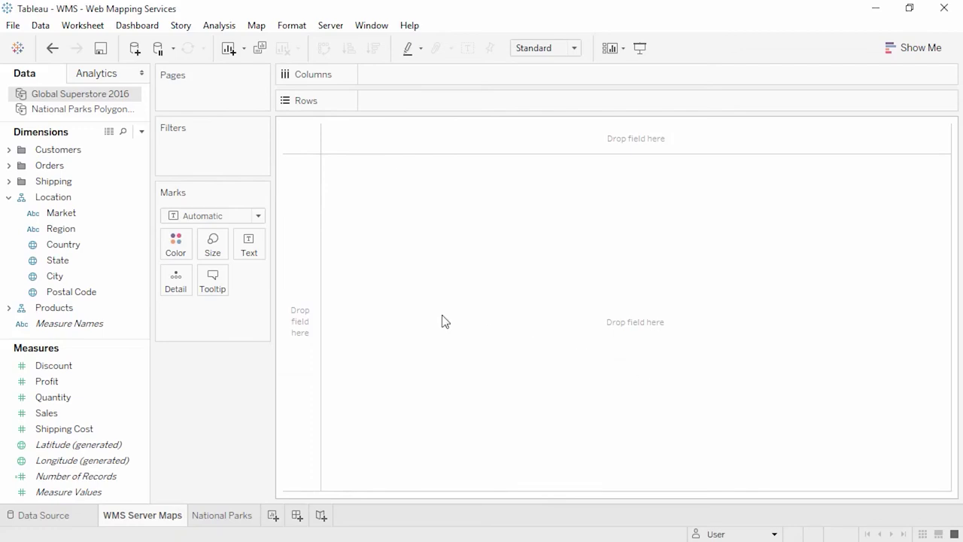
- Build a map on the WMS Server Maps sheet with Country as the detail level
click(76, 251)
double_click(76, 256)
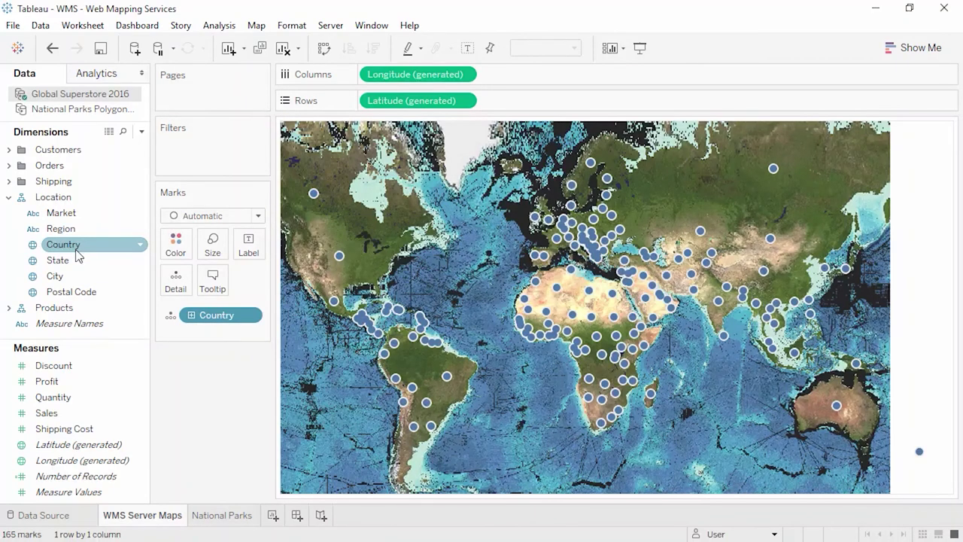
- Review the available background maps and the map layers offered by the WMS service
click(257, 27)
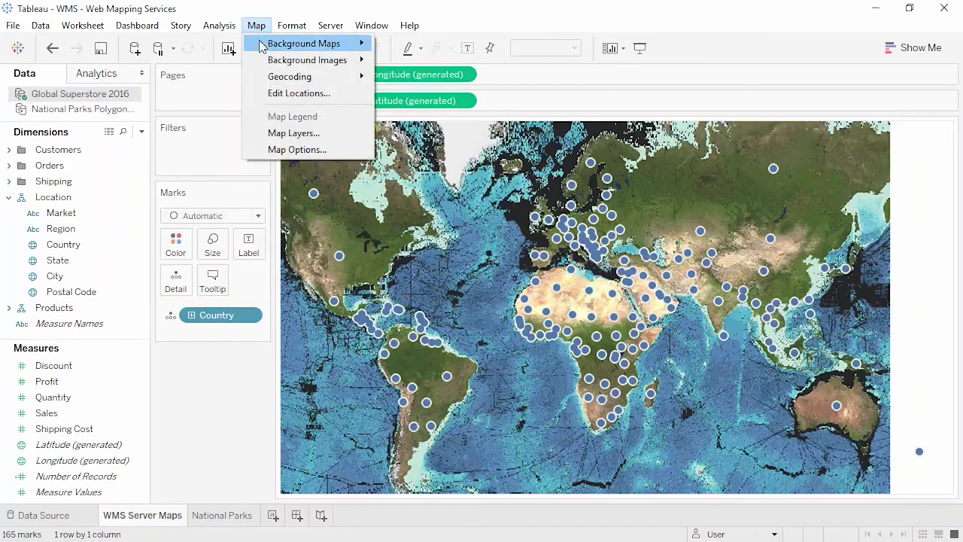
mouse_move(261, 47)
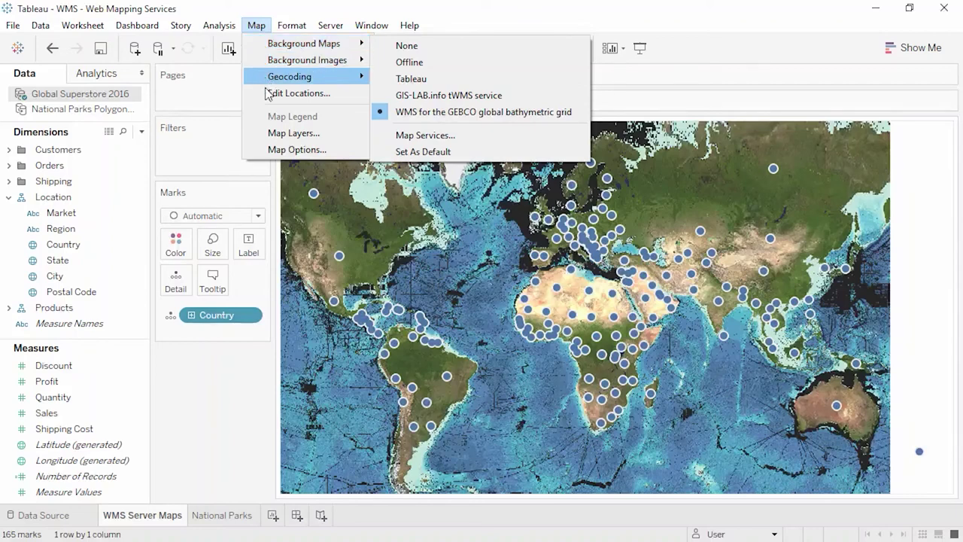
click(275, 133)
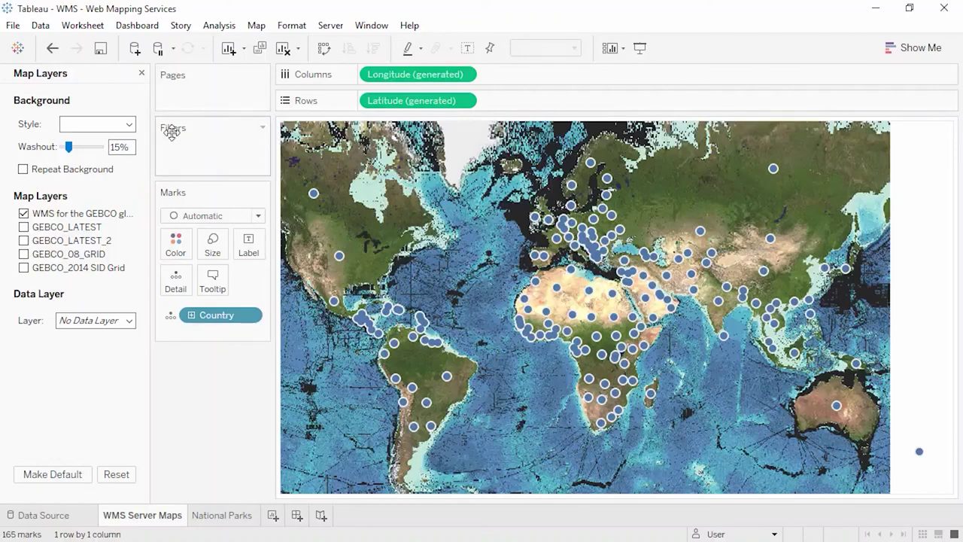
click(142, 73)
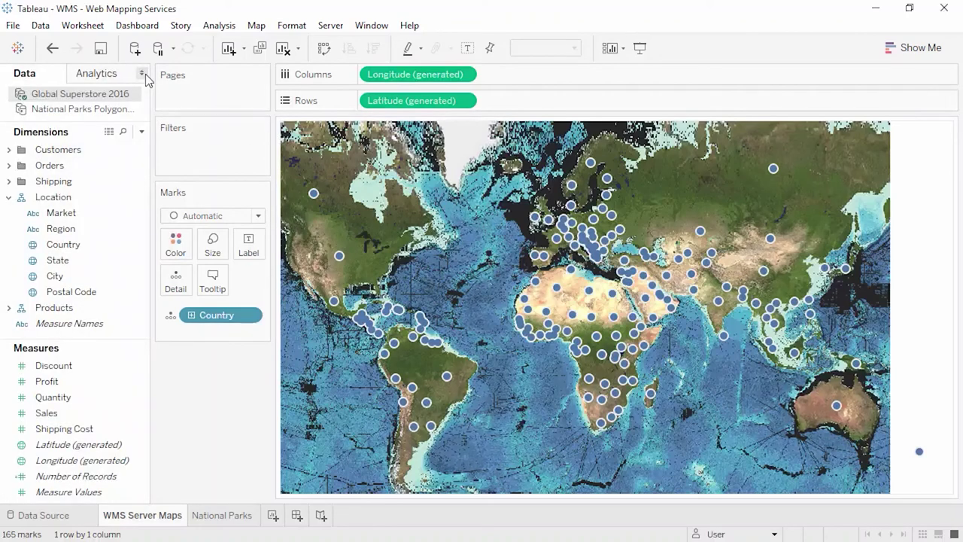
click(256, 25)
mouse_move(262, 50)
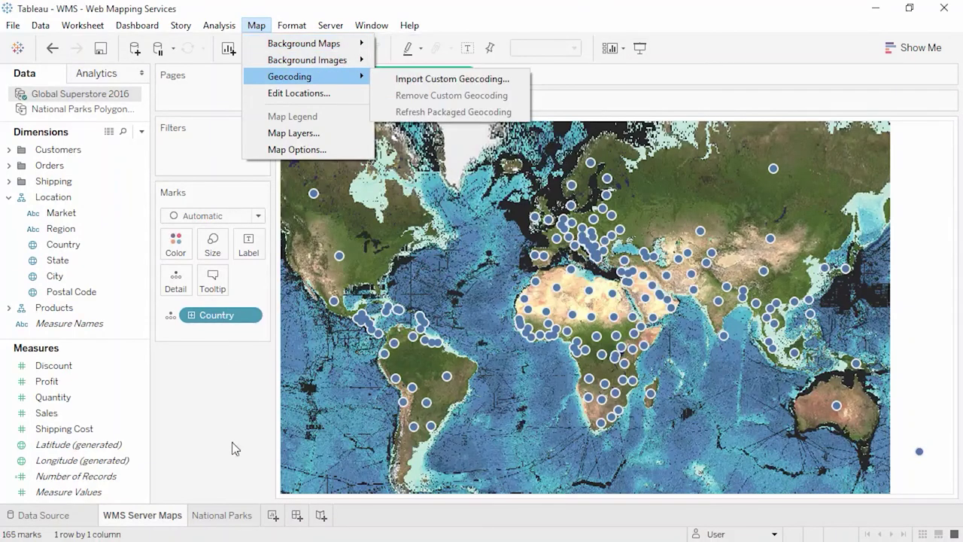
- On the National Parks sheet, import the World Map.tms connection as a map service
click(225, 515)
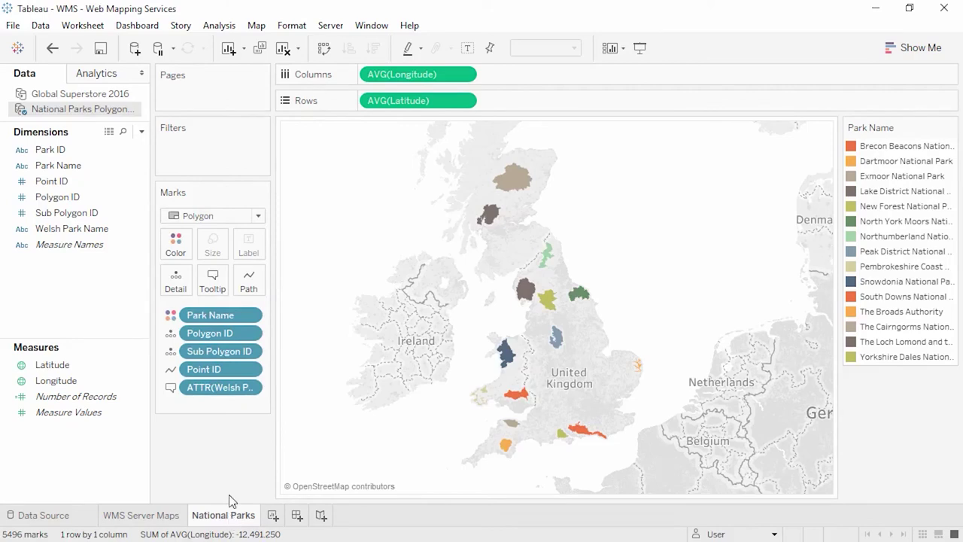
click(256, 27)
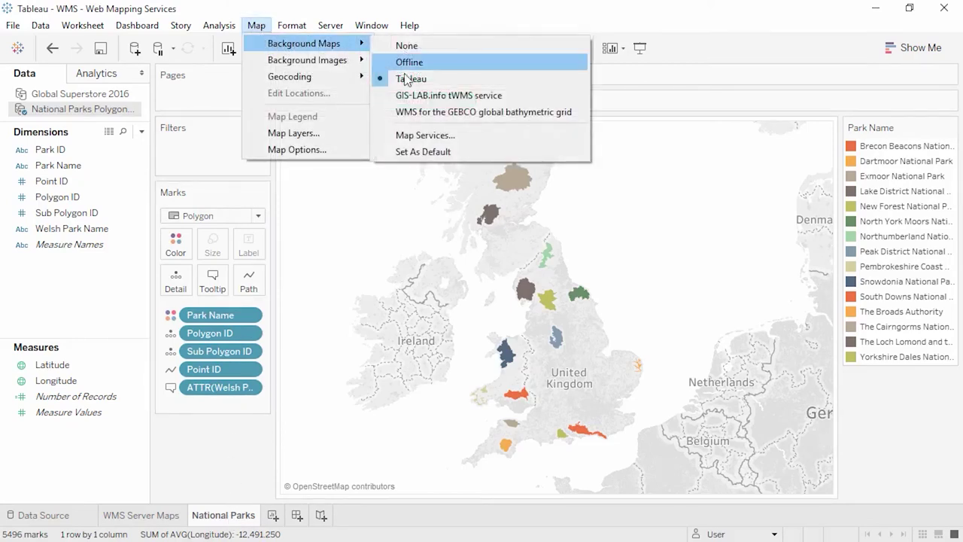
click(432, 135)
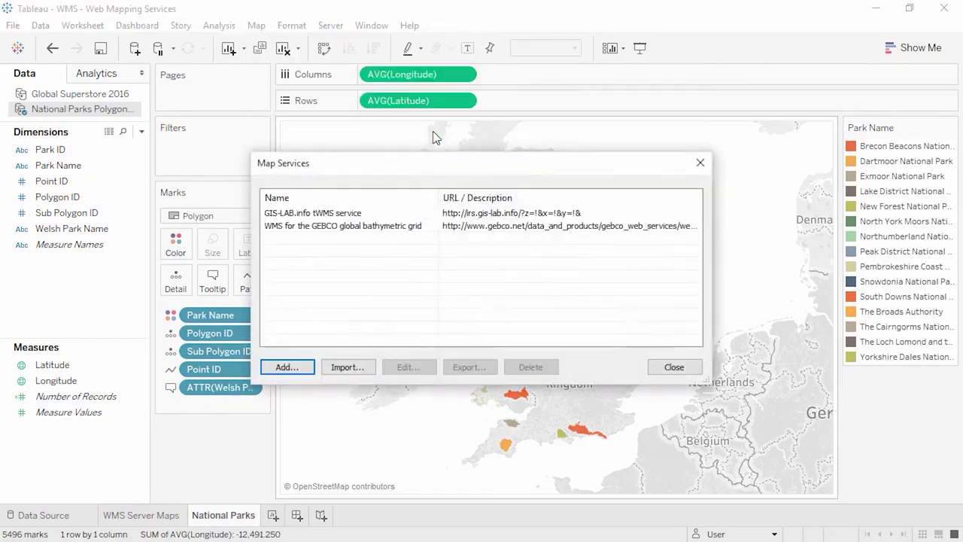
click(410, 229)
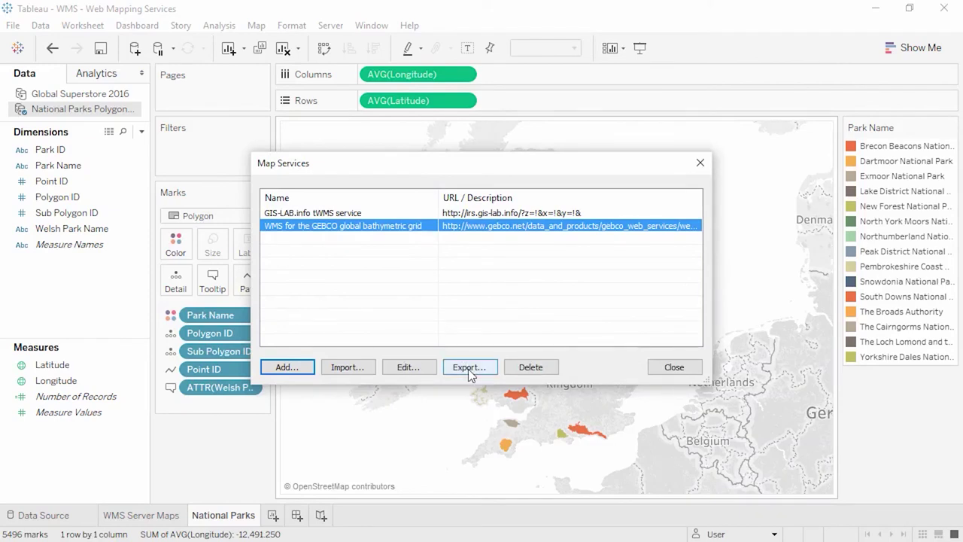
click(349, 368)
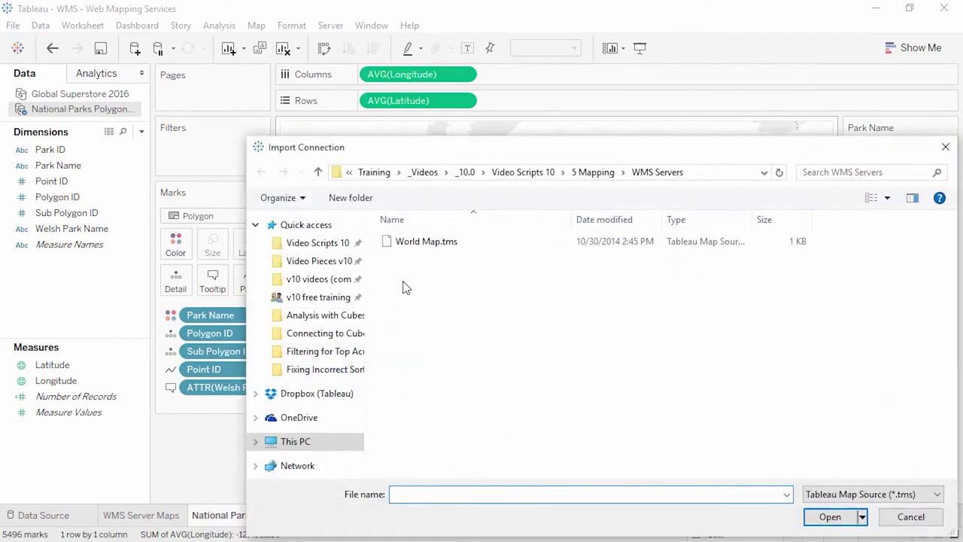
double_click(416, 245)
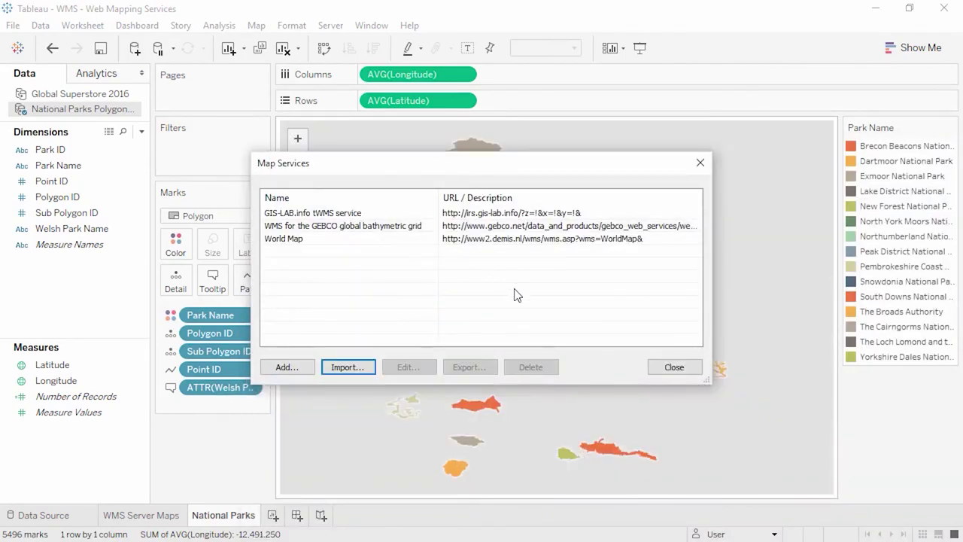
click(668, 364)
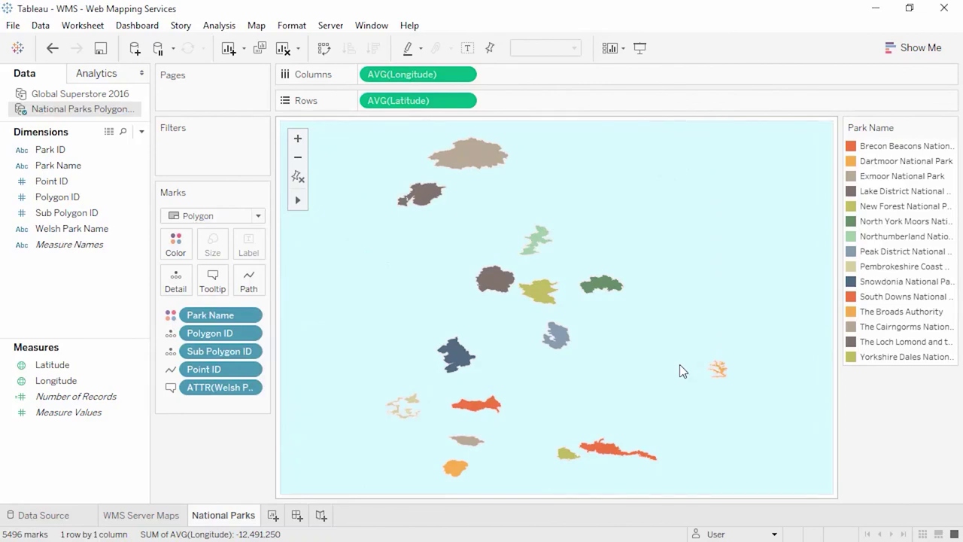
- Turn on the Countries, Waterbodies, Rivers and Streams map layers for the National Parks map
click(256, 27)
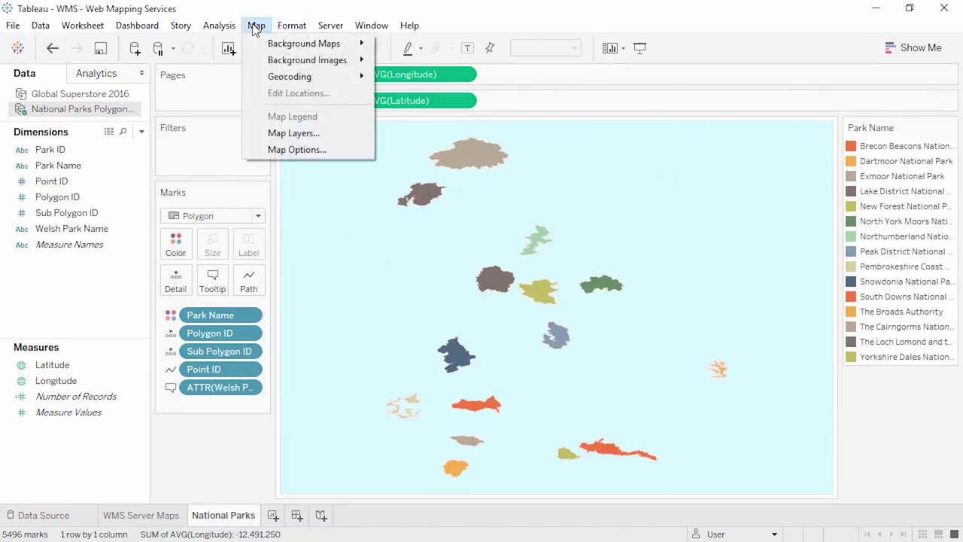
click(268, 131)
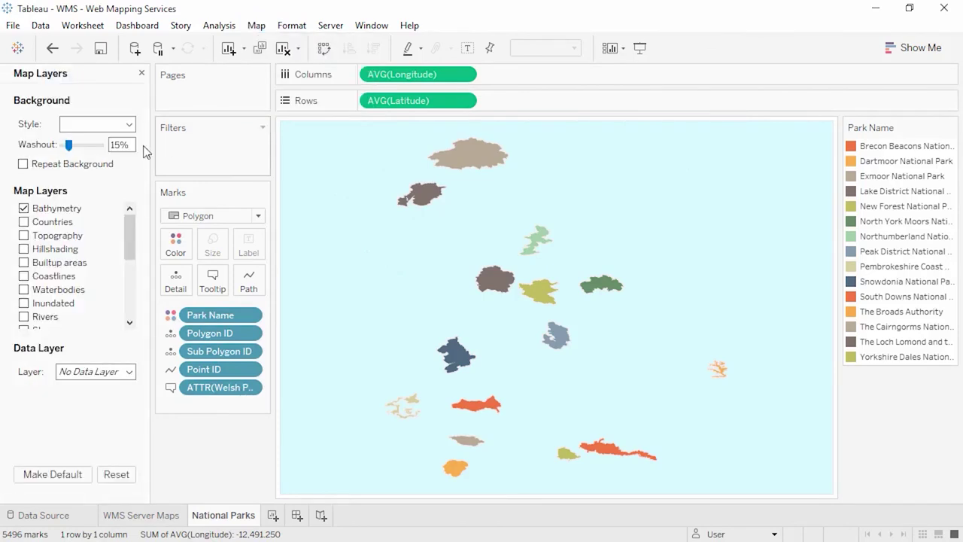
click(24, 222)
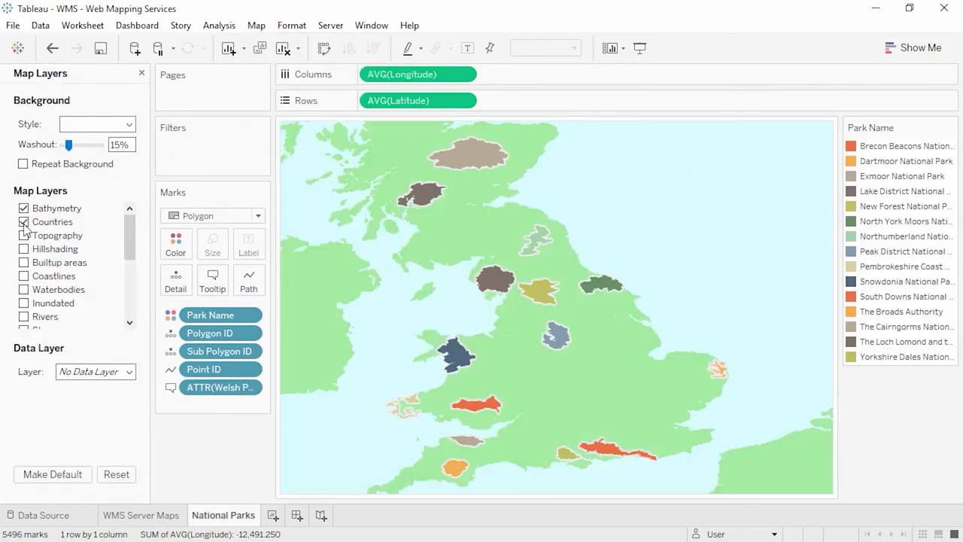
click(24, 290)
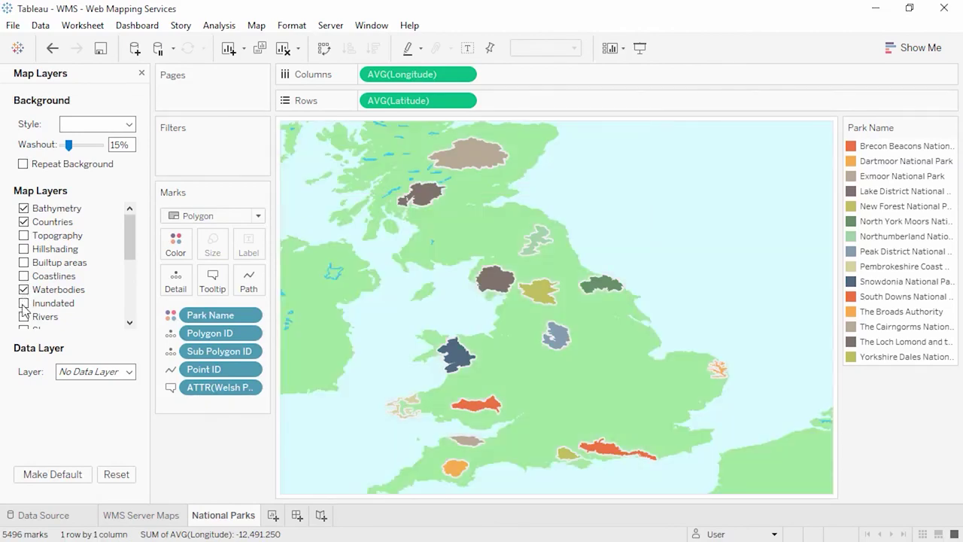
click(24, 316)
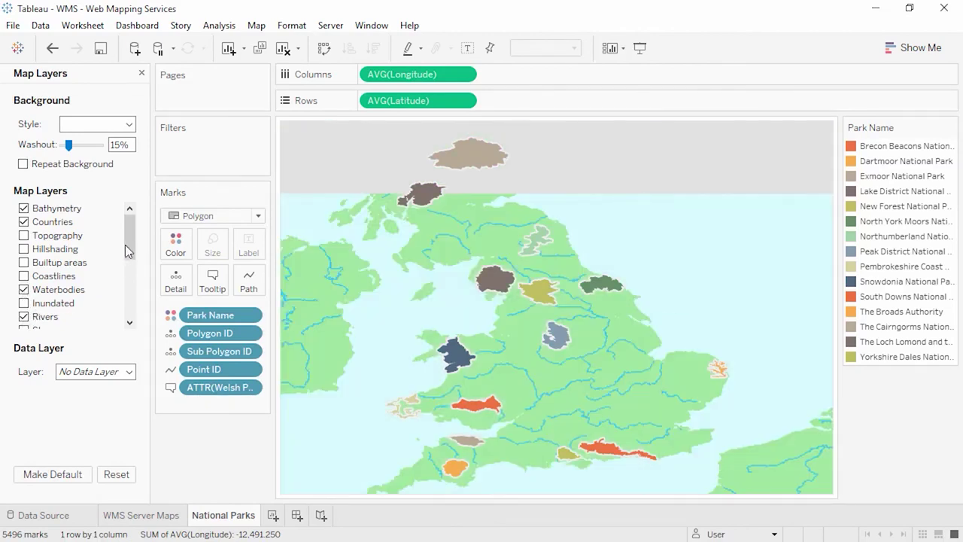
scroll(57, 293, down, 2)
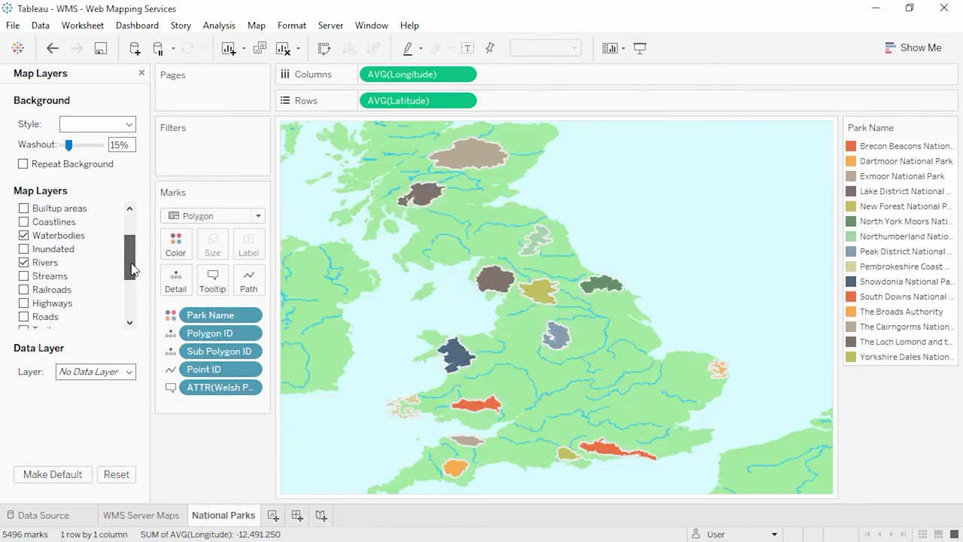
click(24, 276)
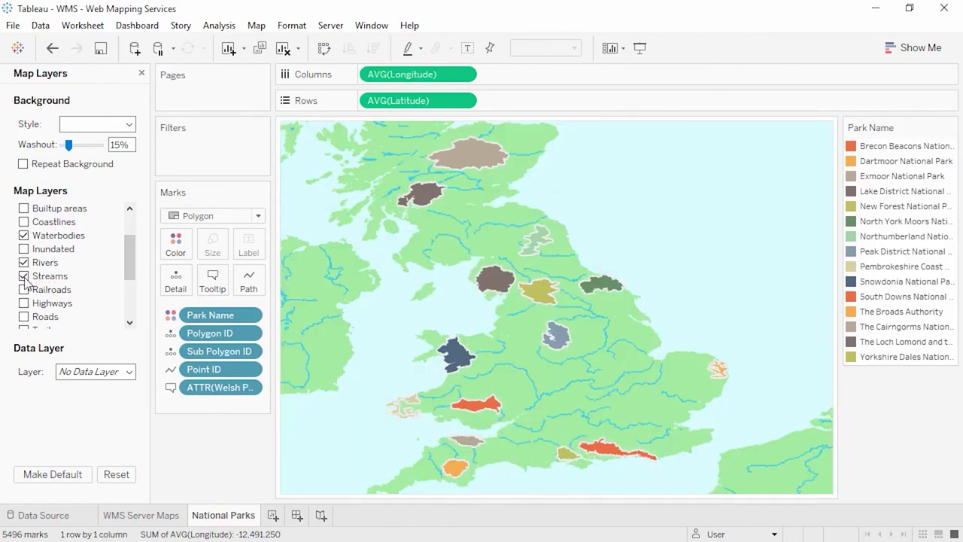
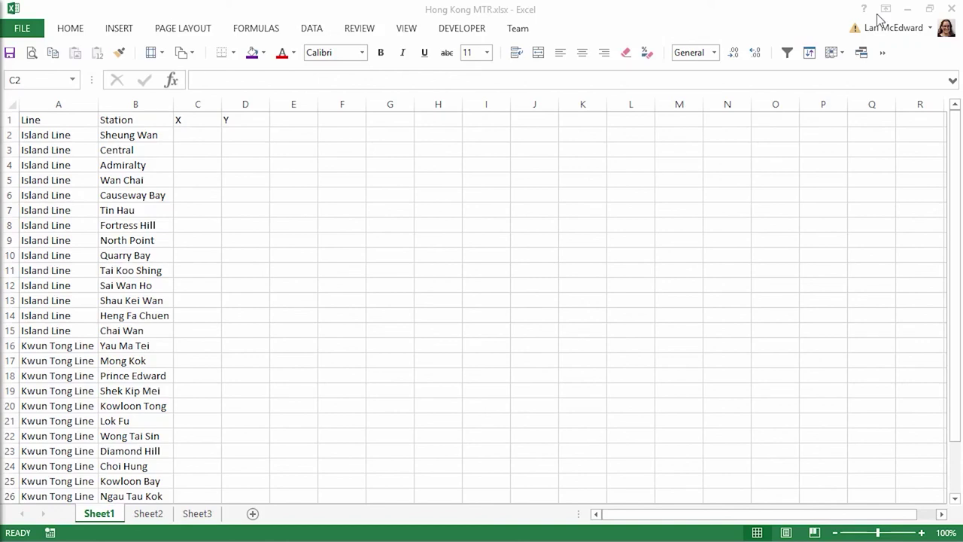
- Enter 840 as X and 623 as Y for the Sheung Wan station and save the Hong Kong MTR workbook
click(198, 138)
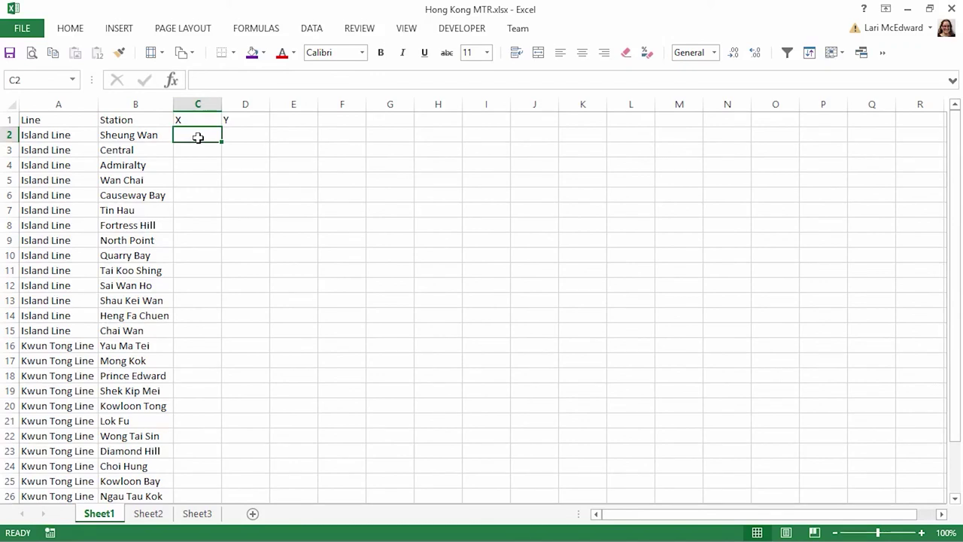
text(840)
key(Tab)
text(623)
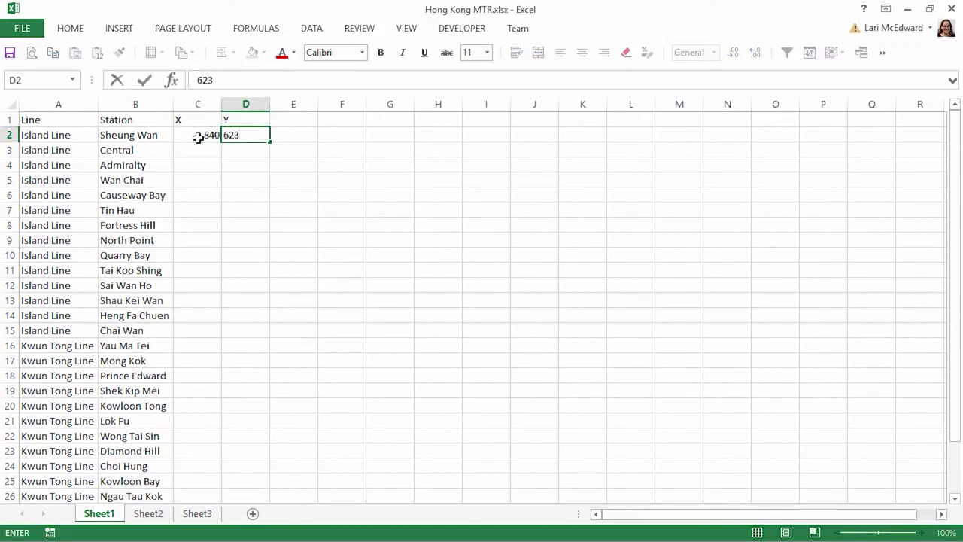
click(11, 52)
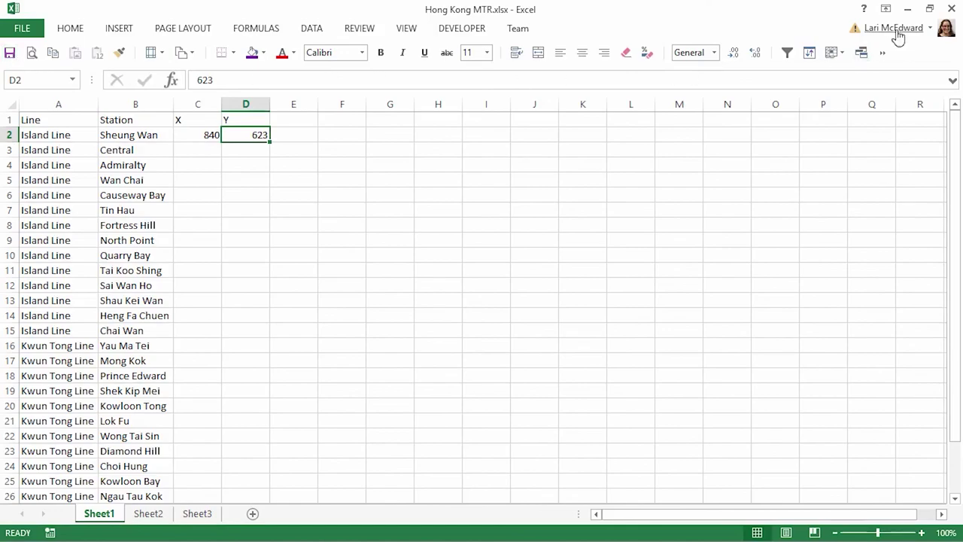
- Switch to the Background Images workbook in Tableau, connect it to the Hong Kong MTR Excel file and open Sheet 1
click(908, 8)
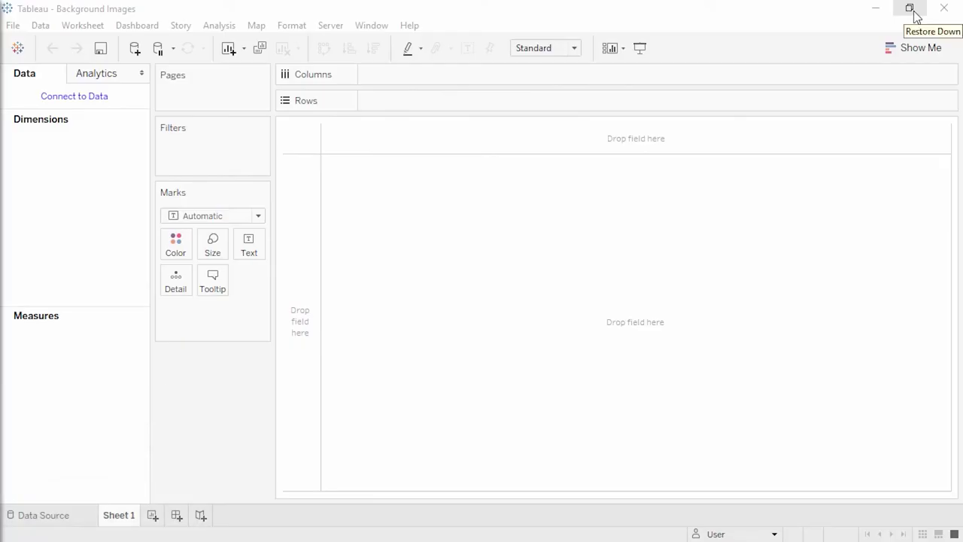
click(135, 49)
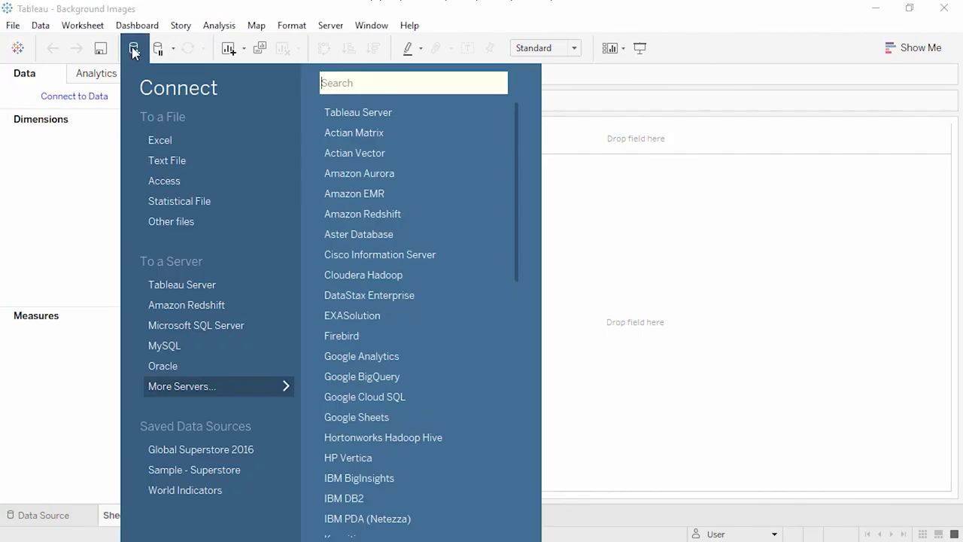
click(164, 143)
double_click(180, 140)
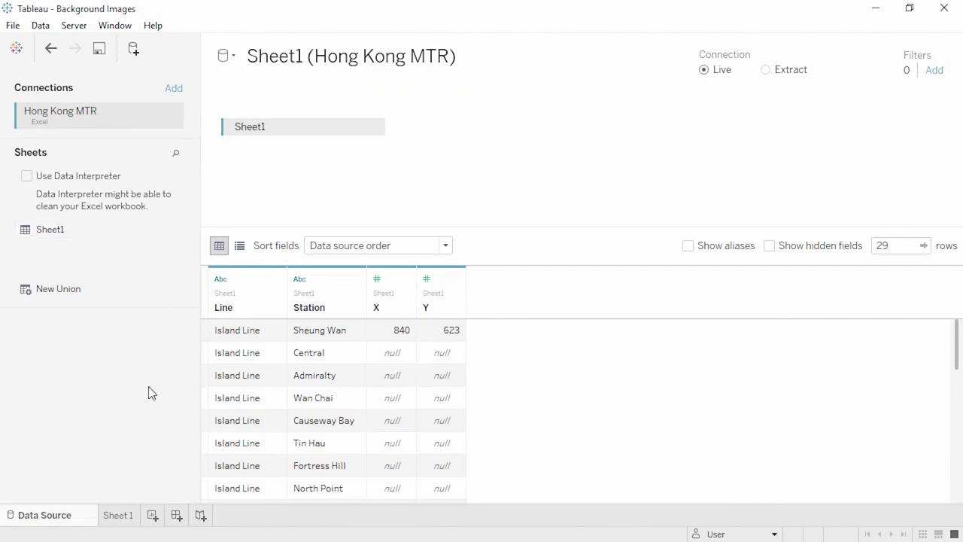
click(113, 522)
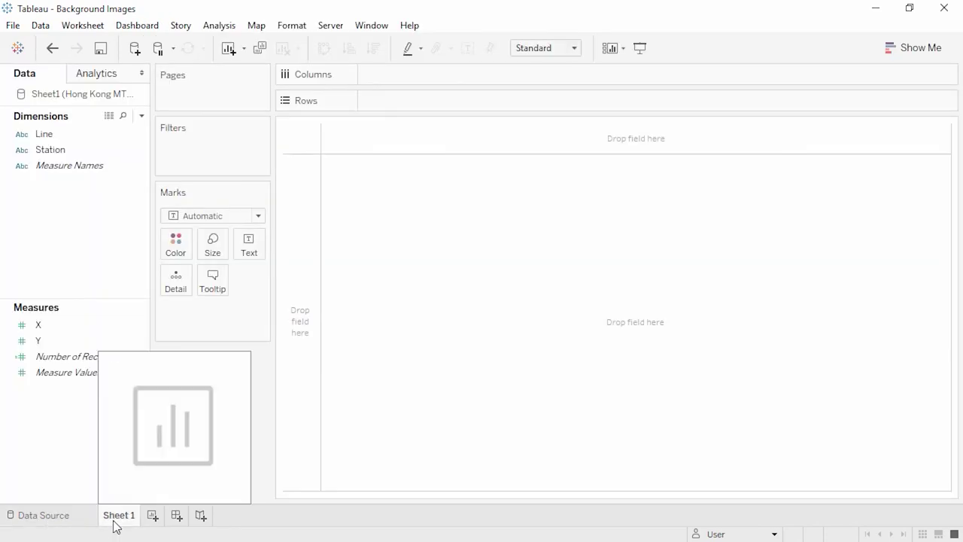
- Add Hong Kong MTR.gif as a background image for the Sheet1 (Hong Kong MTR) data source
click(256, 26)
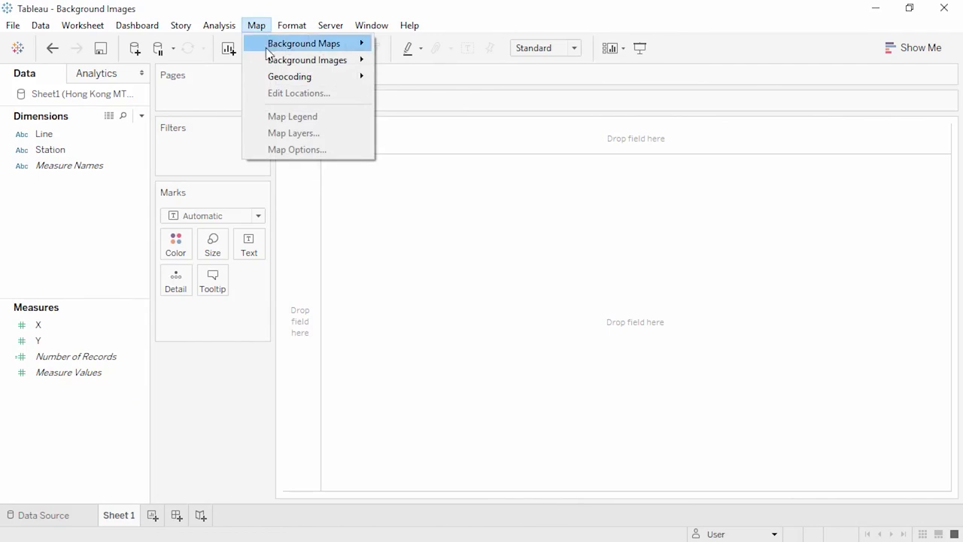
mouse_move(267, 66)
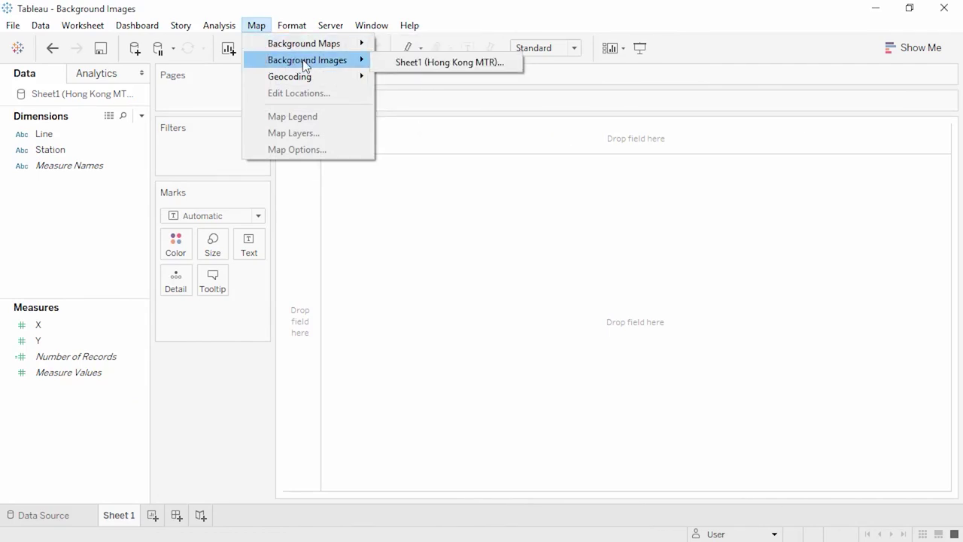
click(392, 64)
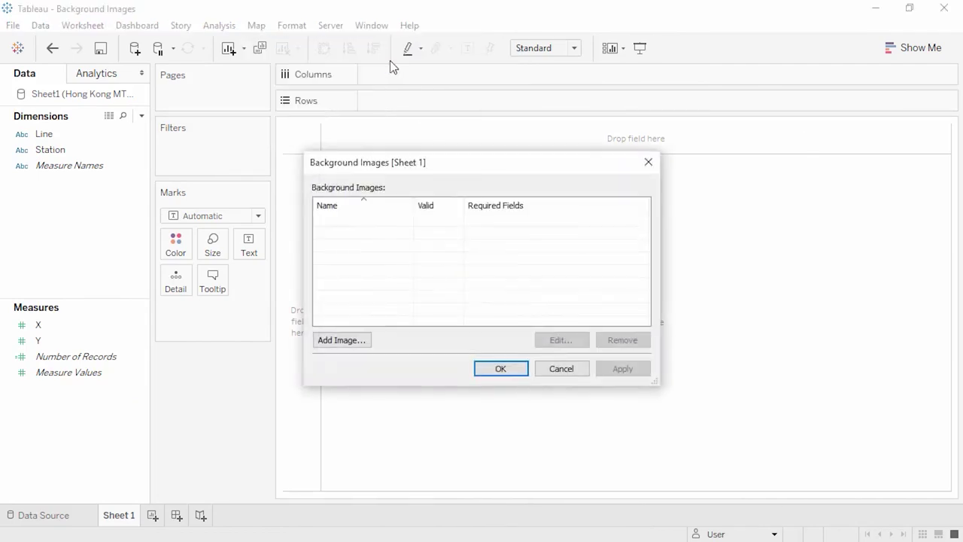
click(356, 343)
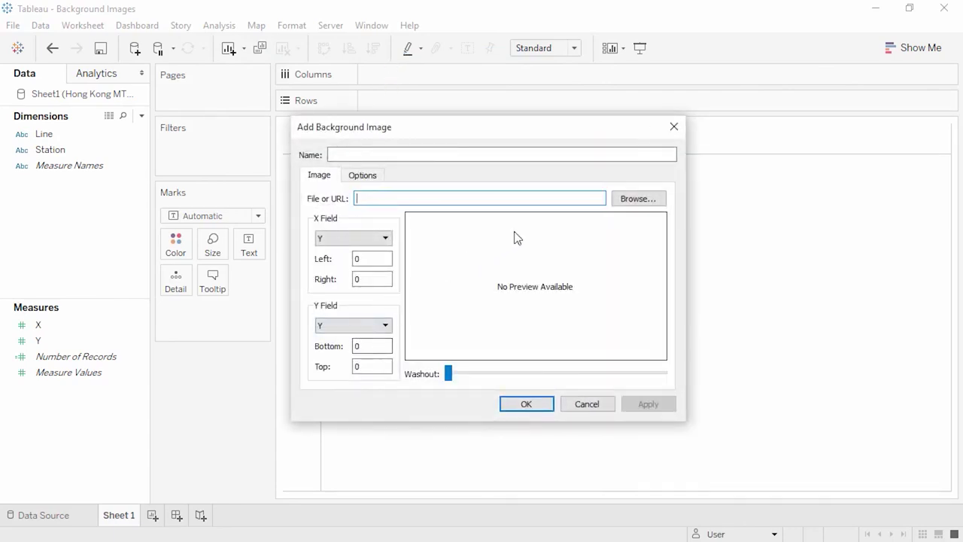
click(641, 201)
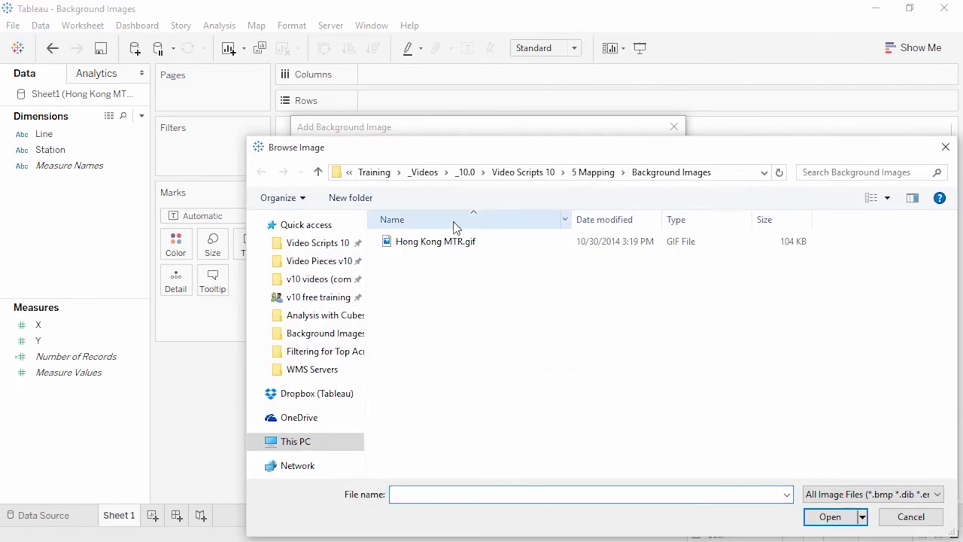
click(427, 244)
double_click(428, 245)
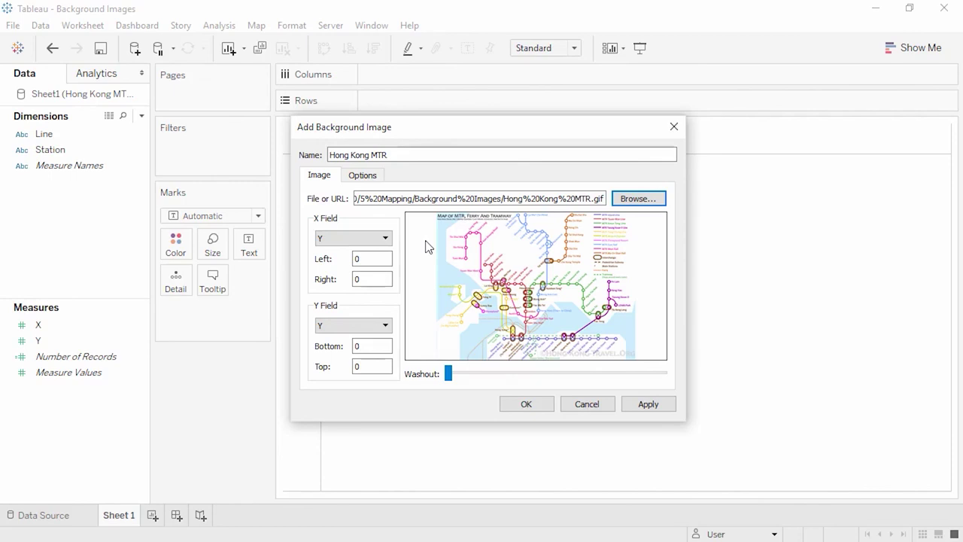
- Assign X as the image's X field with a right bound of 840, and set the Y field's top bound to 623
click(359, 239)
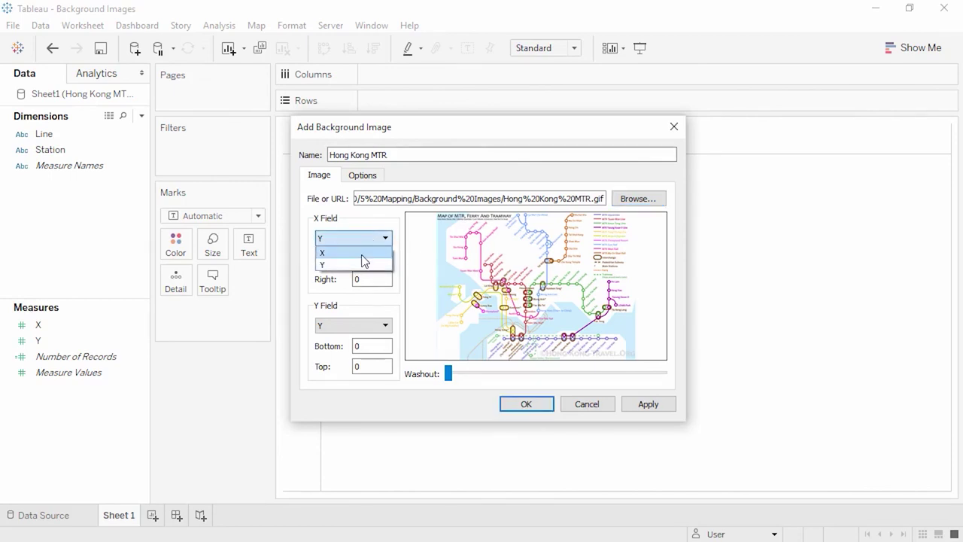
click(361, 256)
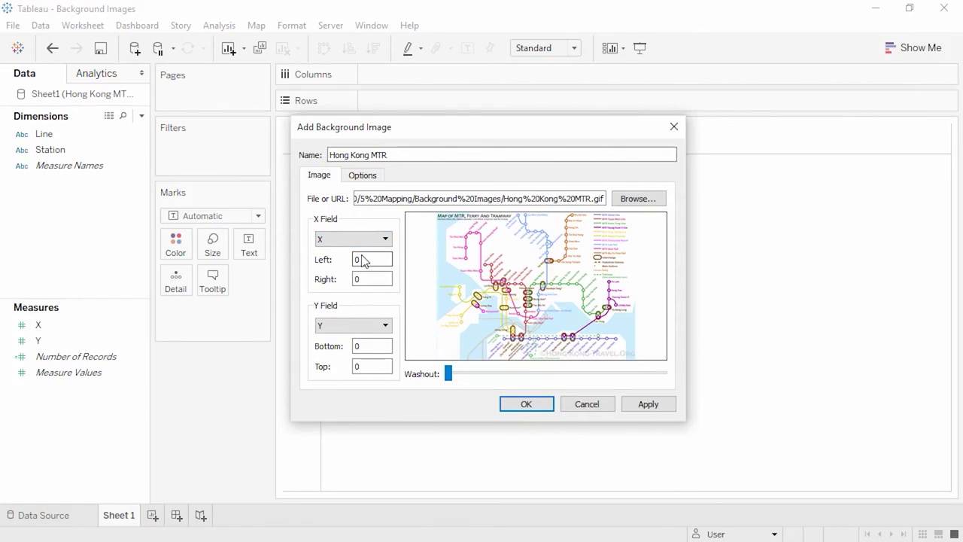
double_click(369, 276)
text(840)
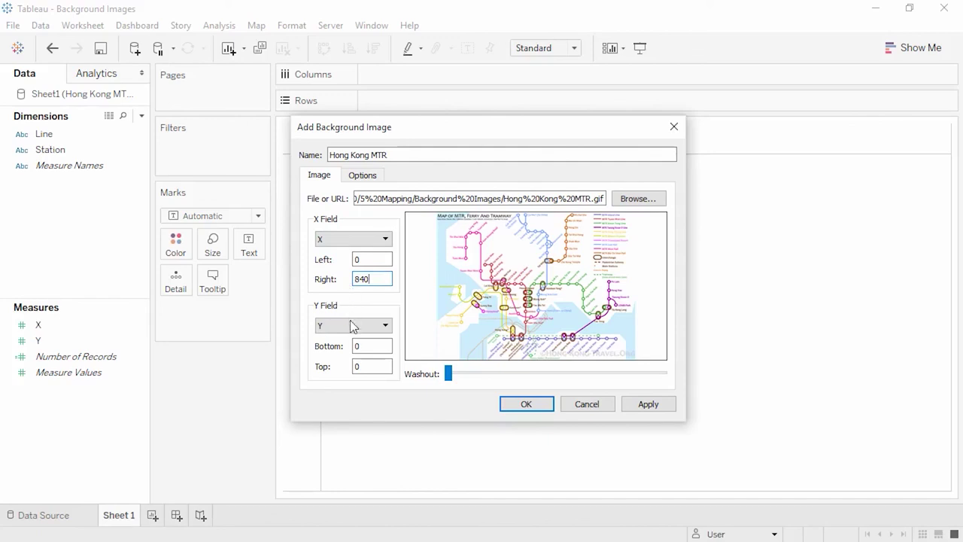
click(363, 365)
key(BackSpace)
text(623)
- Set the background image to always show the entire image and apply the image settings to the sheet
click(361, 177)
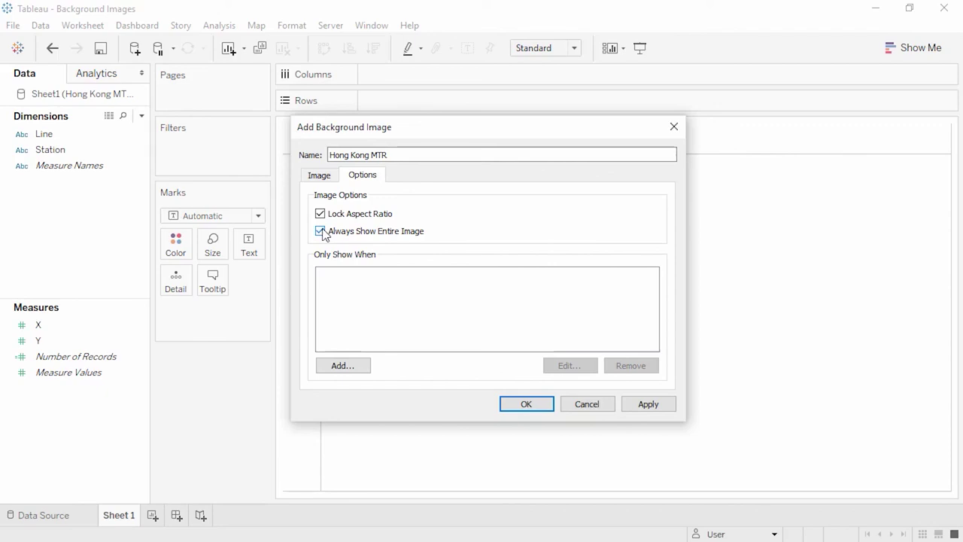
click(520, 406)
click(515, 368)
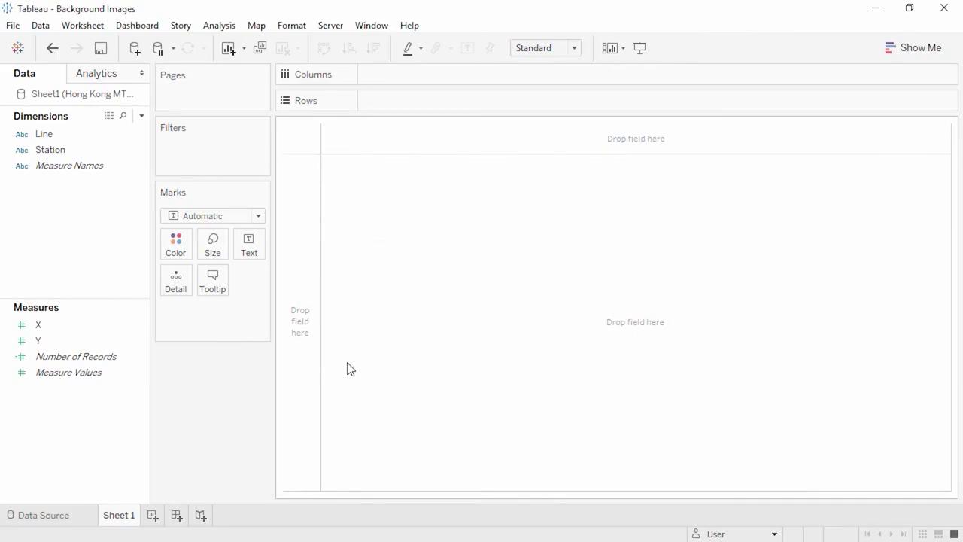
- Plot the coordinates over the background image with X on Columns and Y on Rows
click(113, 326)
drag(113, 326, 377, 70)
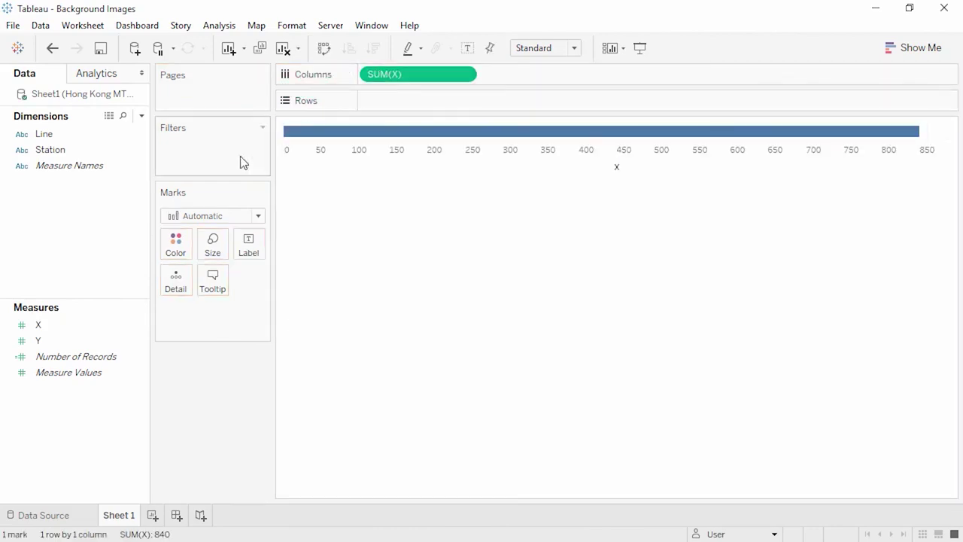
click(75, 343)
drag(75, 342, 398, 102)
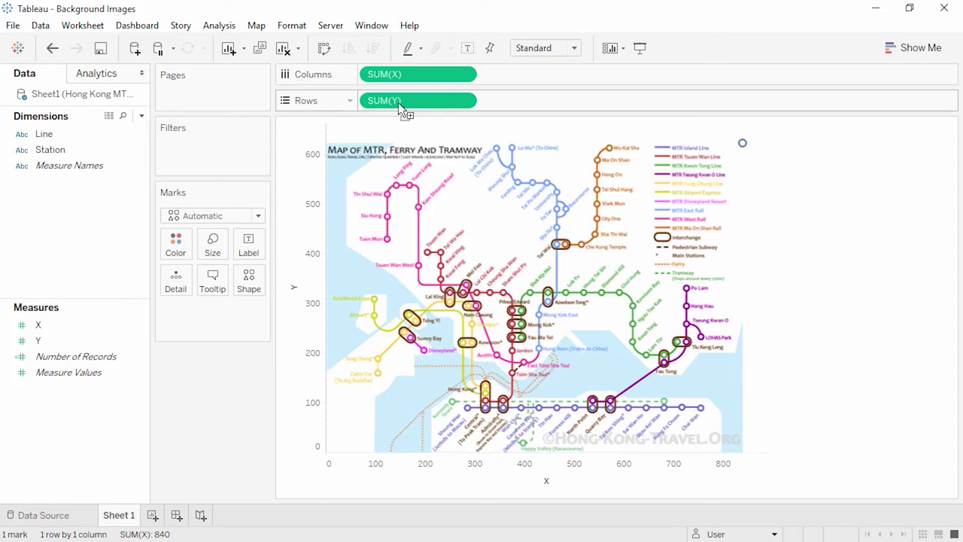
- Add a point annotation at Sheung Wan station showing its X and Y coordinates in 12-point text
right_click(468, 411)
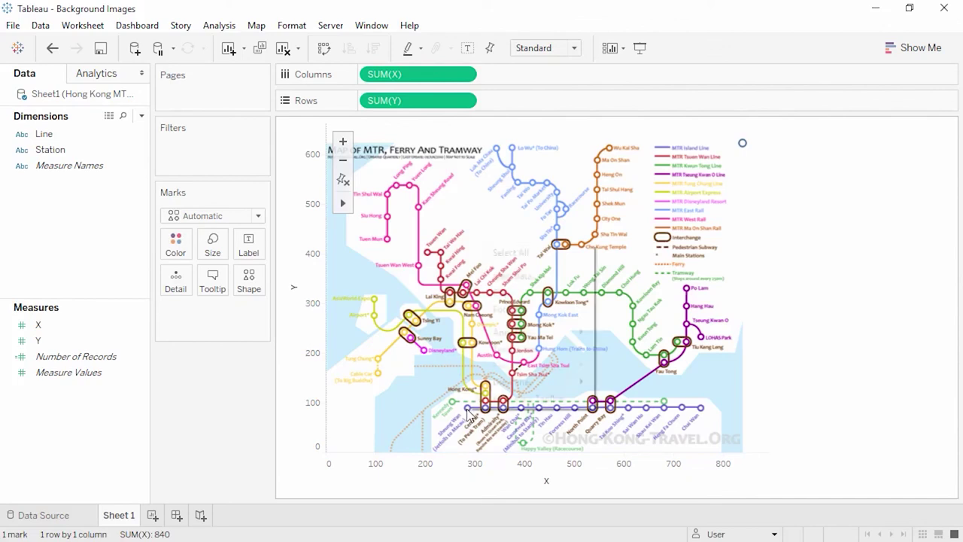
mouse_move(526, 339)
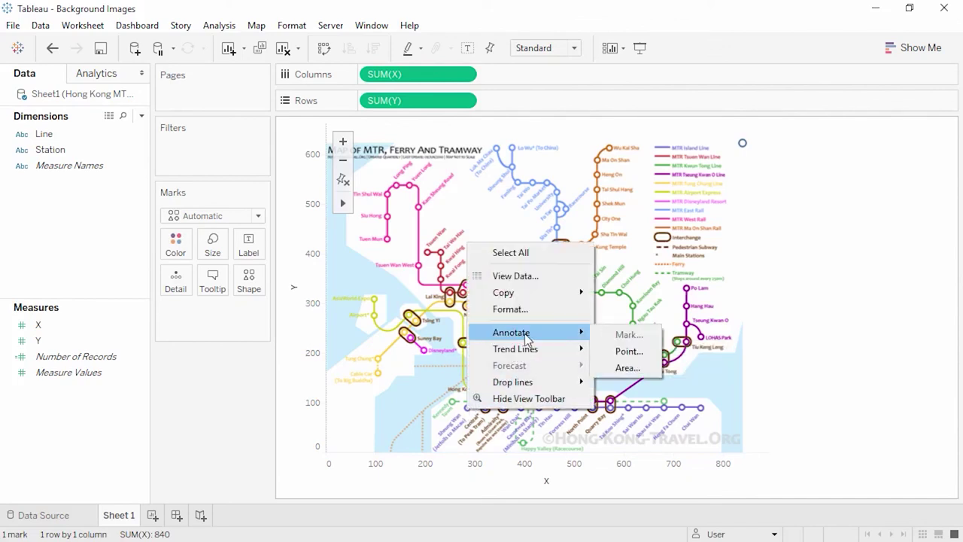
click(608, 351)
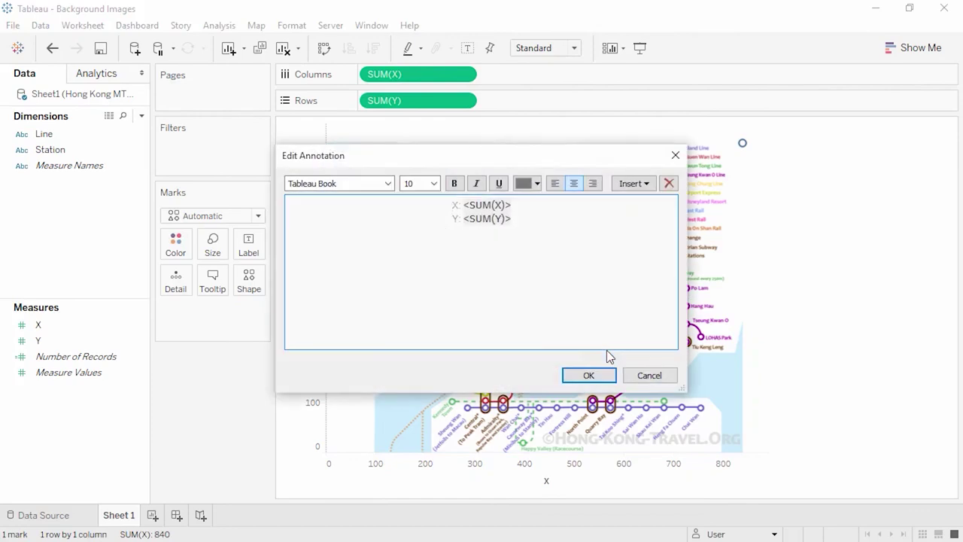
drag(524, 224, 438, 205)
click(434, 184)
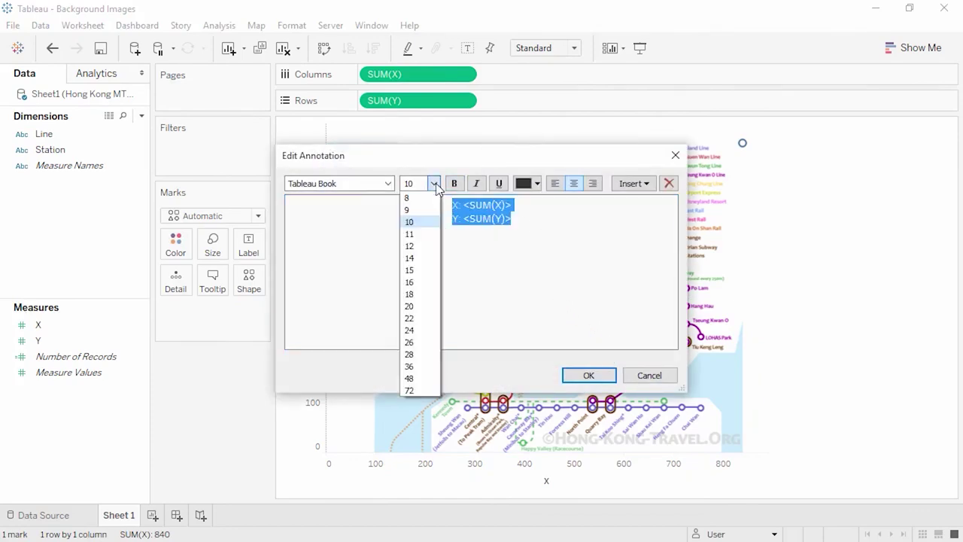
click(425, 247)
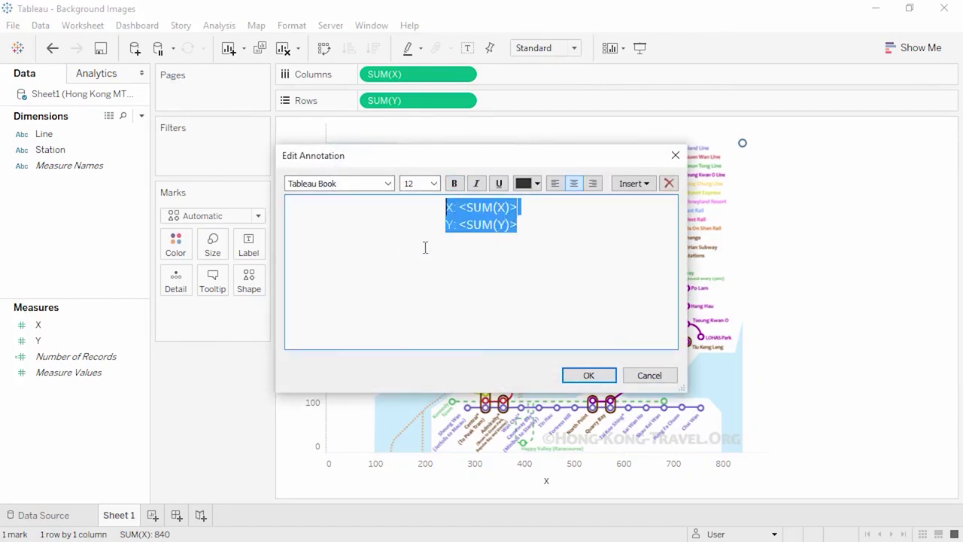
click(568, 375)
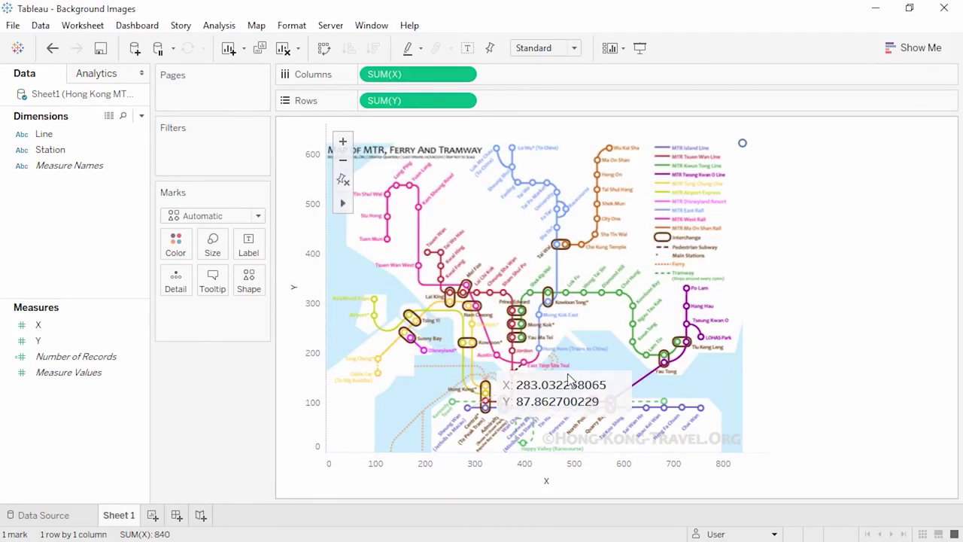
- Move the annotation's anchor along the Island Line to Central and Admiralty to read each station's coordinates
click(604, 394)
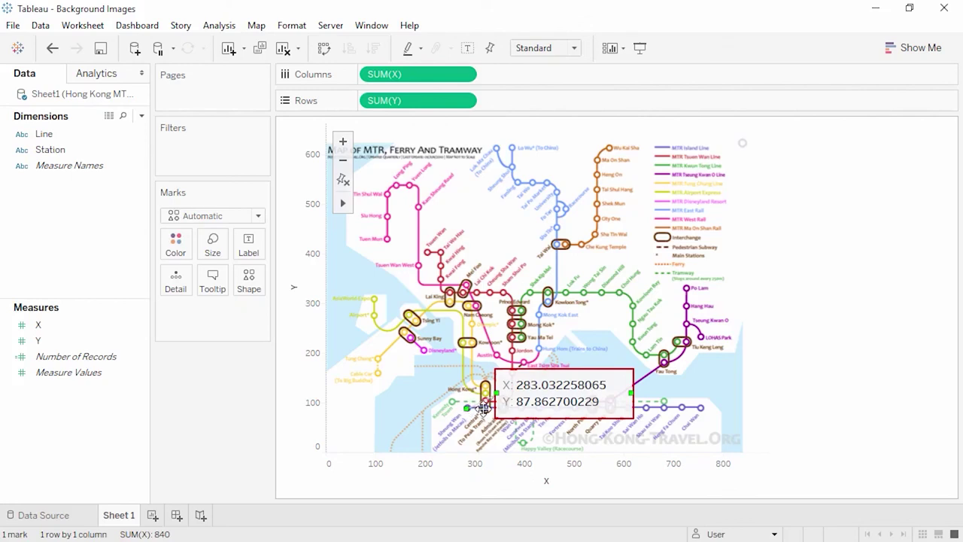
drag(485, 407, 593, 397)
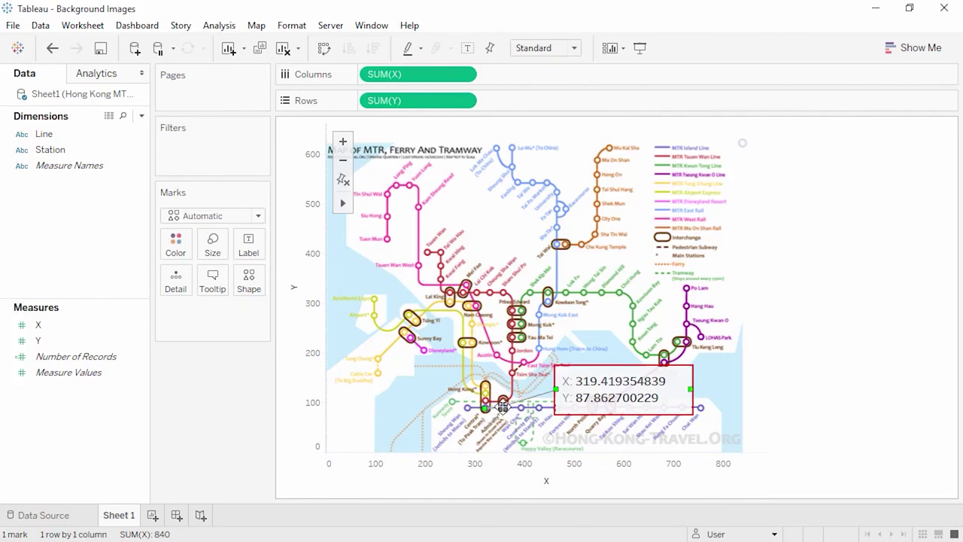
drag(503, 406, 502, 406)
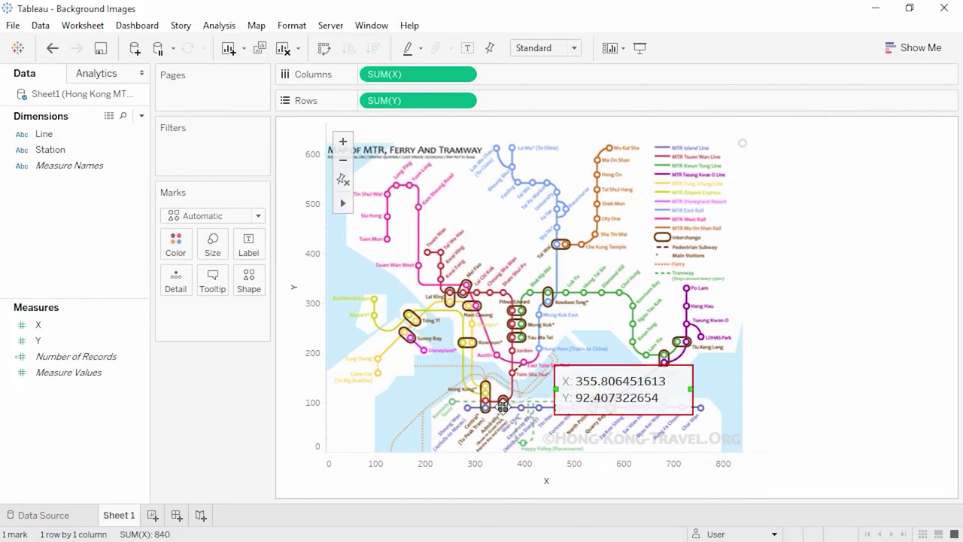
- Switch to Excel, paste the copied station coordinates into Hong Kong MTR.xlsx from cell C2, save the workbook, and return to Tableau
click(873, 10)
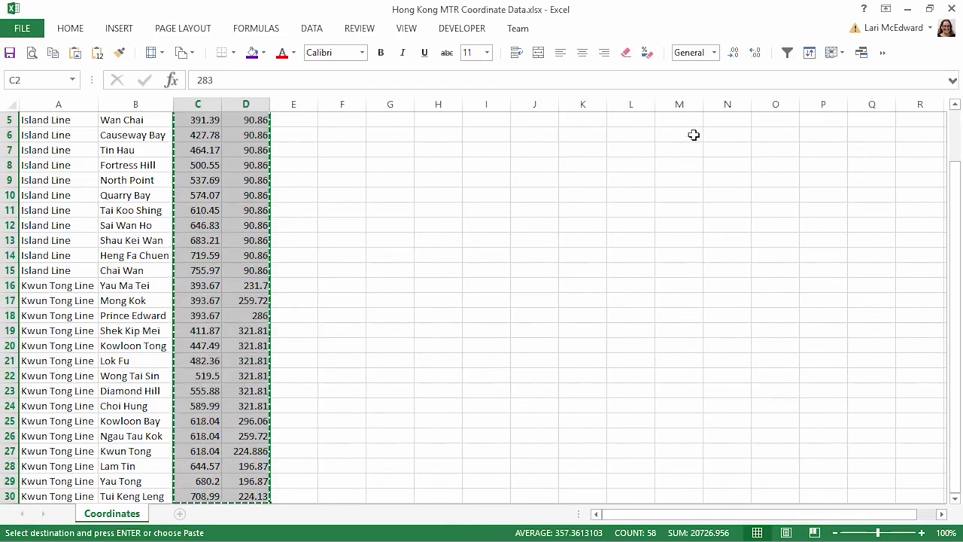
click(908, 9)
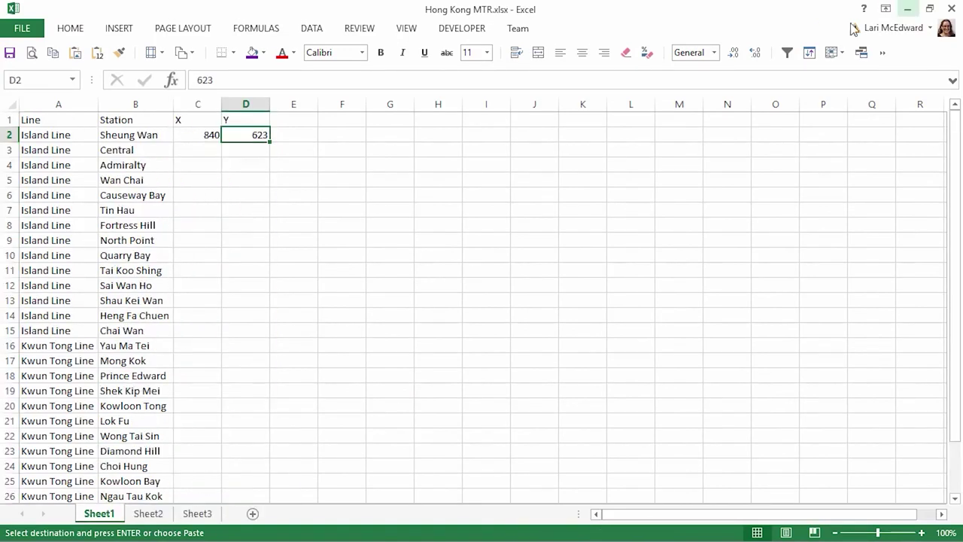
click(187, 135)
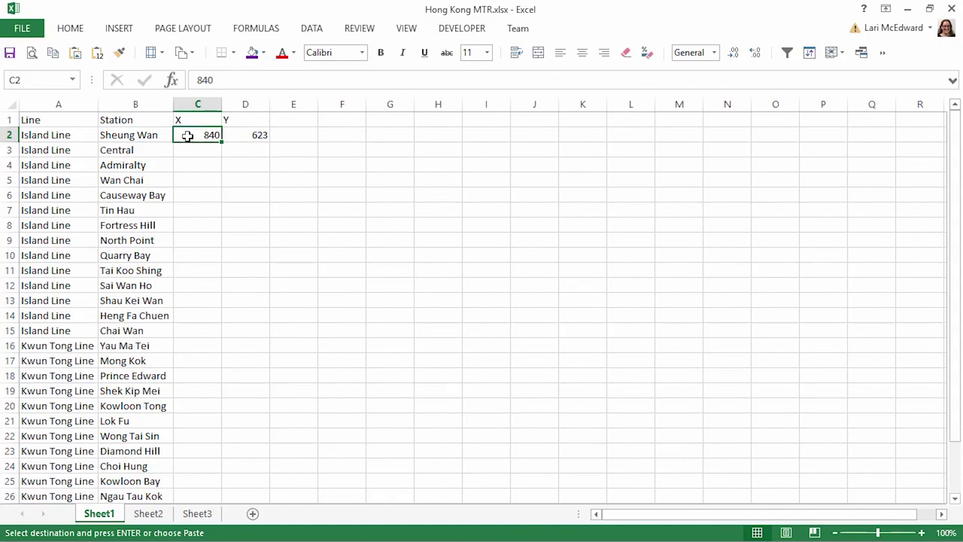
key(ctrl+v)
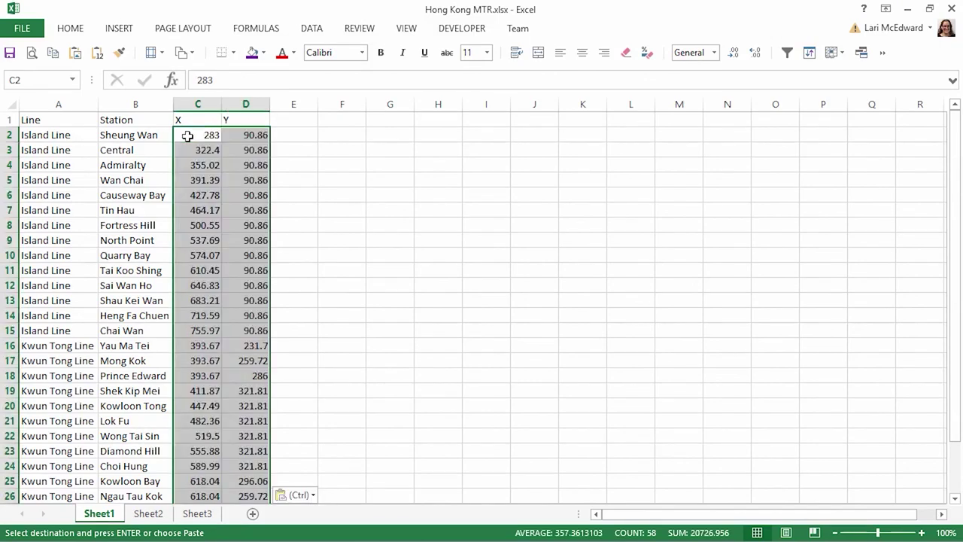
click(11, 54)
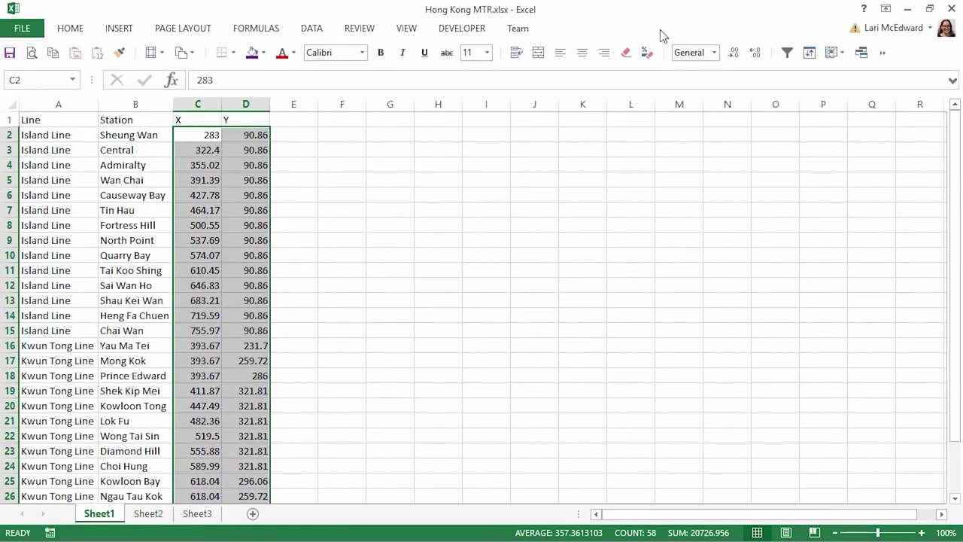
click(907, 8)
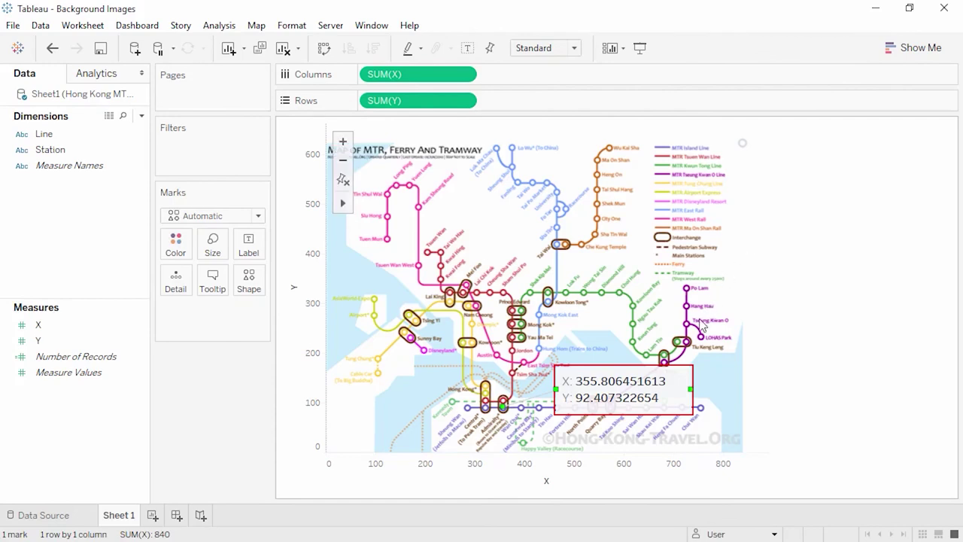
- Remove the coordinate annotation and refresh the Sheet1 (Hong Kong MTR) data source
right_click(656, 396)
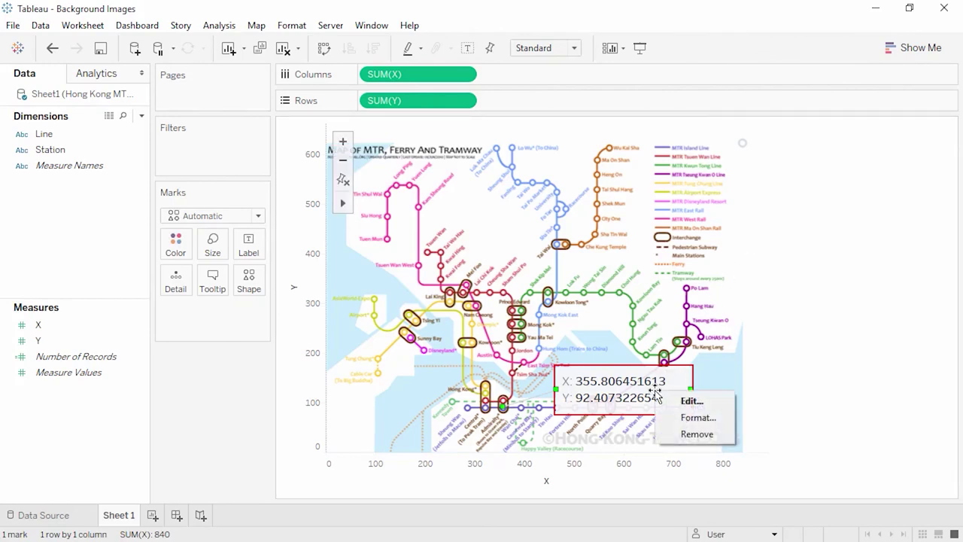
click(696, 434)
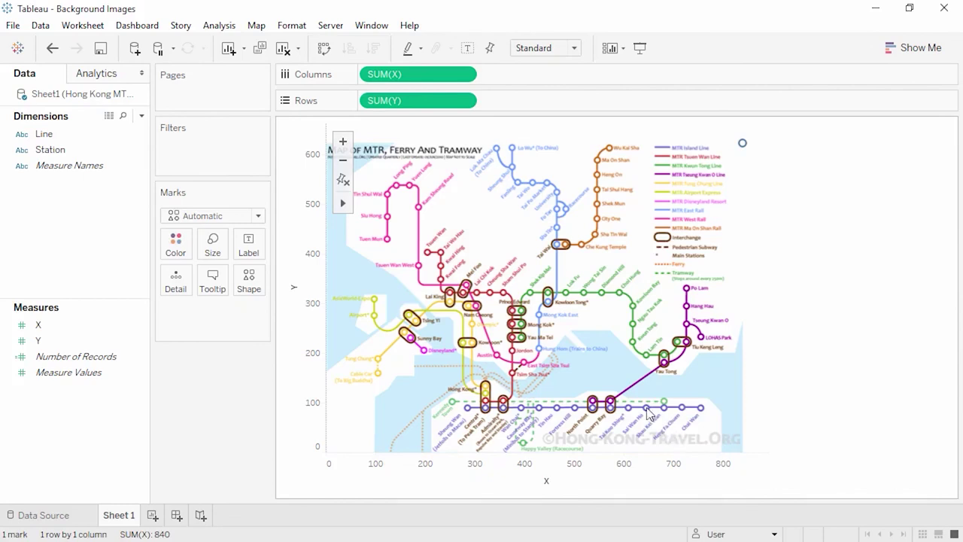
right_click(103, 101)
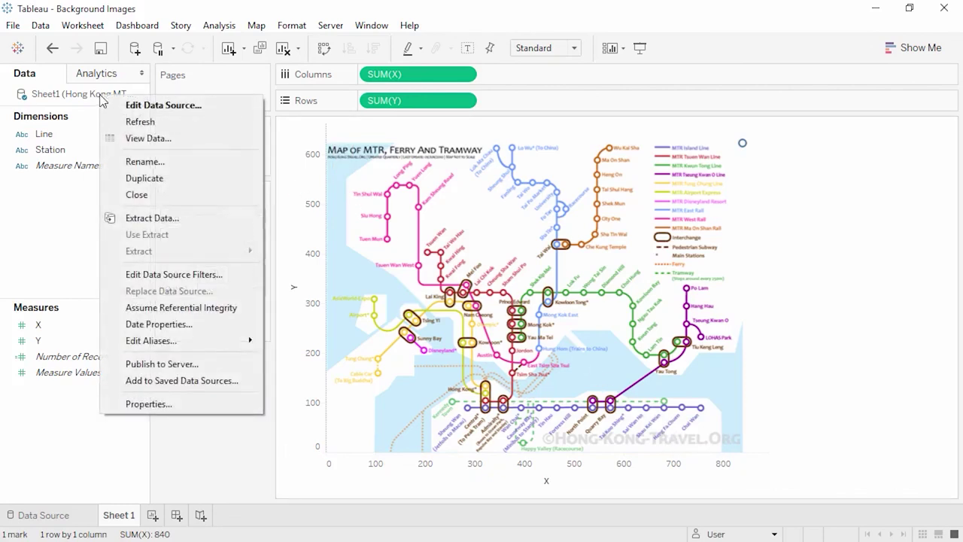
click(152, 125)
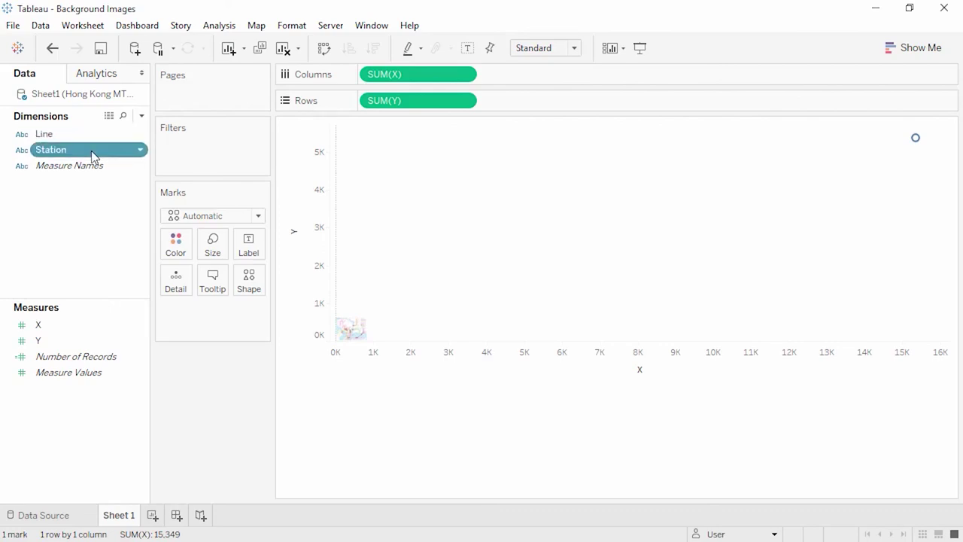
- Break the marks out by Station as detail and color them by Line
drag(95, 152, 181, 280)
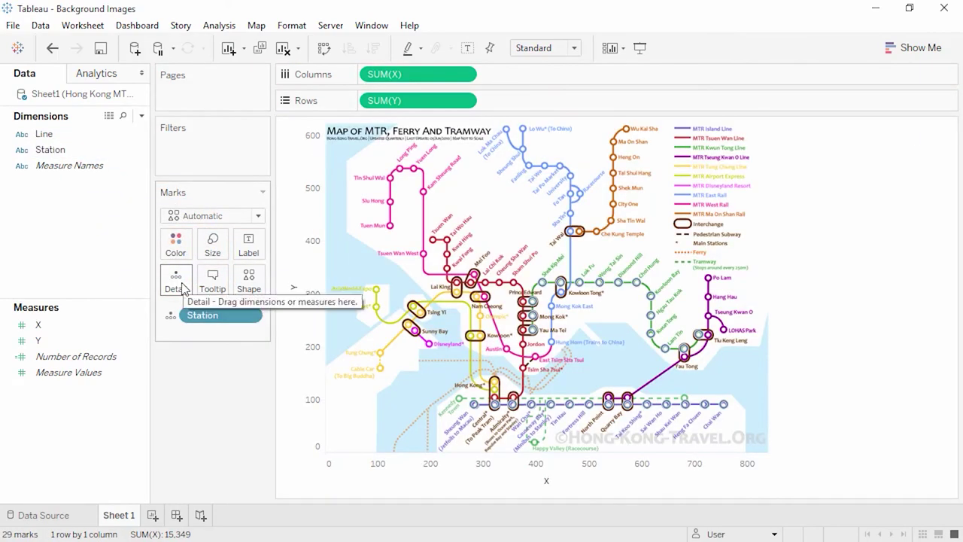
click(67, 135)
drag(66, 138, 173, 253)
- Assign purple to Island Line and green to Kwun Tong Line from the Automatic color palette
click(172, 254)
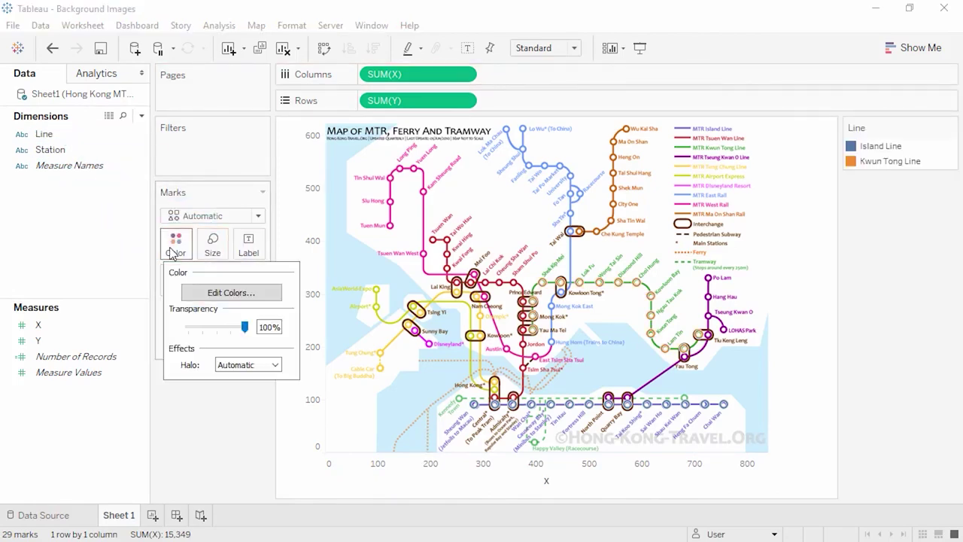
click(220, 295)
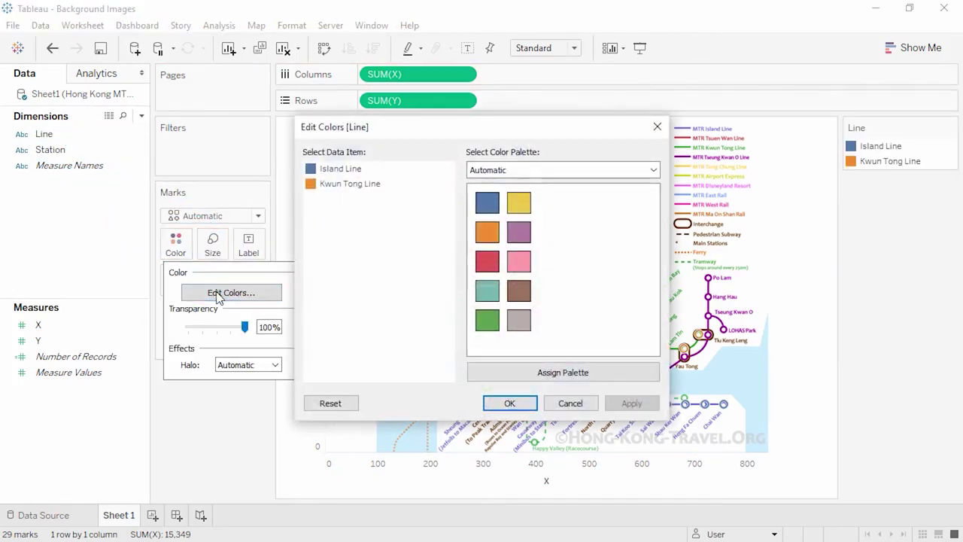
click(341, 168)
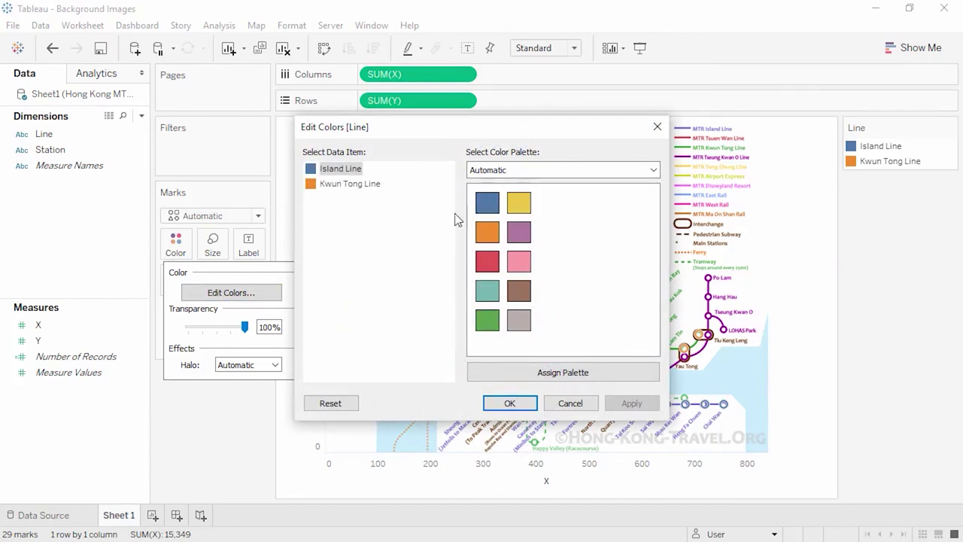
click(516, 235)
click(368, 185)
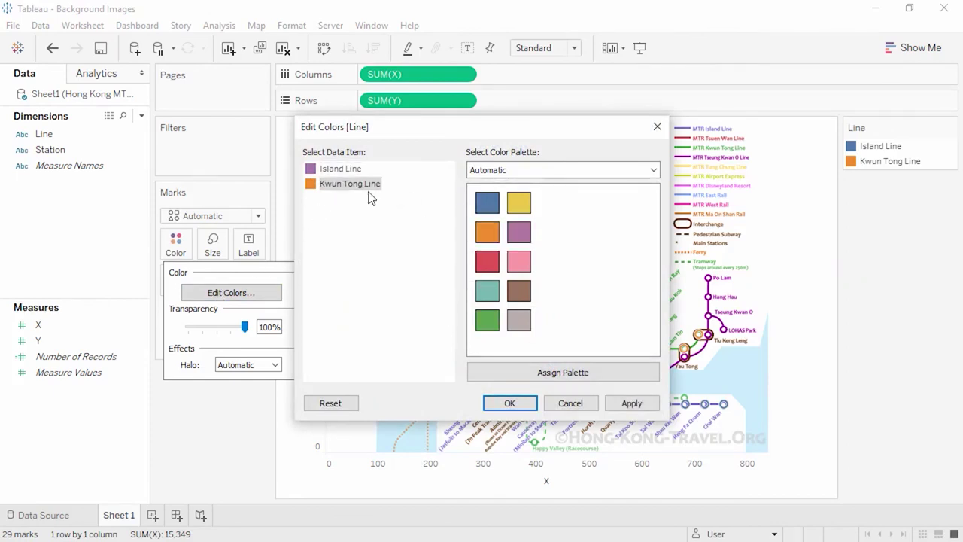
click(486, 322)
click(507, 402)
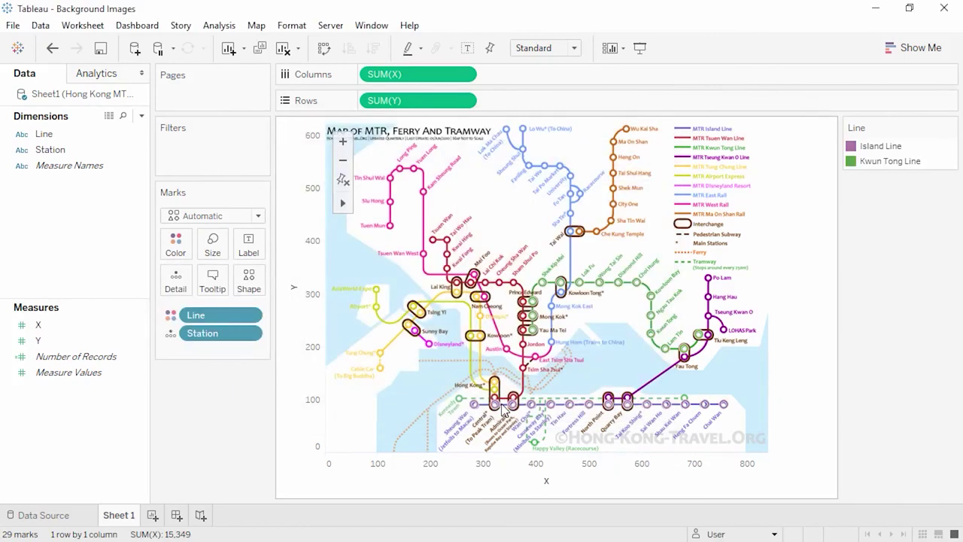
- Change the station marks to filled circles and give them a black halo
click(248, 280)
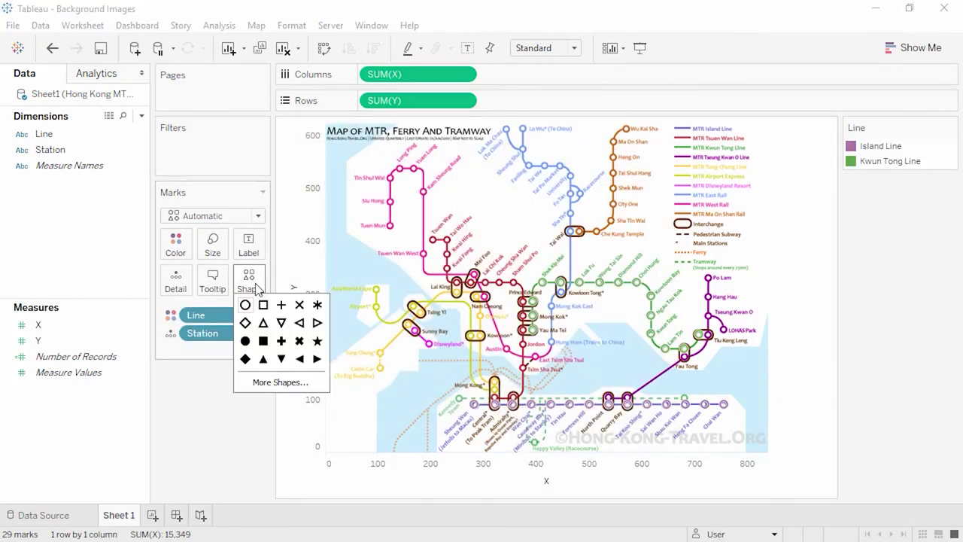
click(176, 252)
click(222, 364)
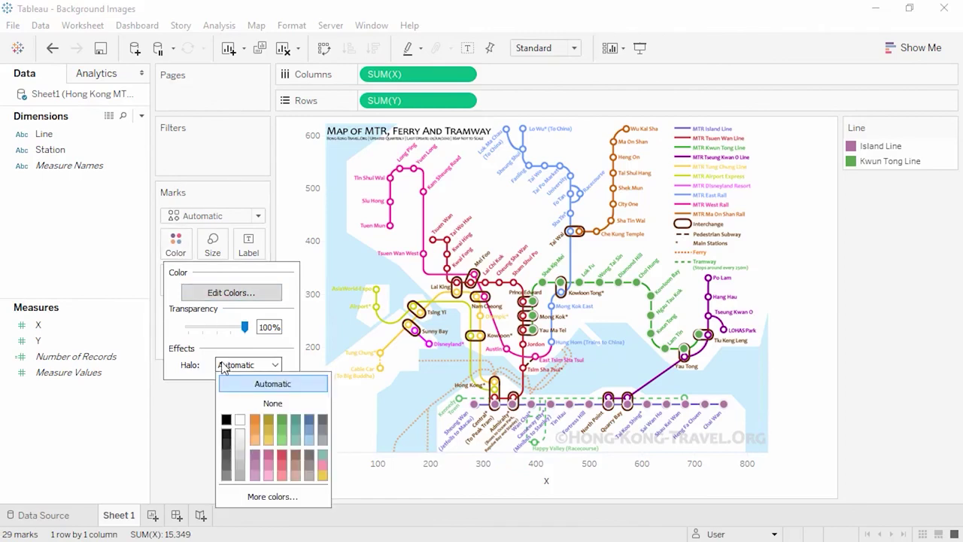
click(227, 421)
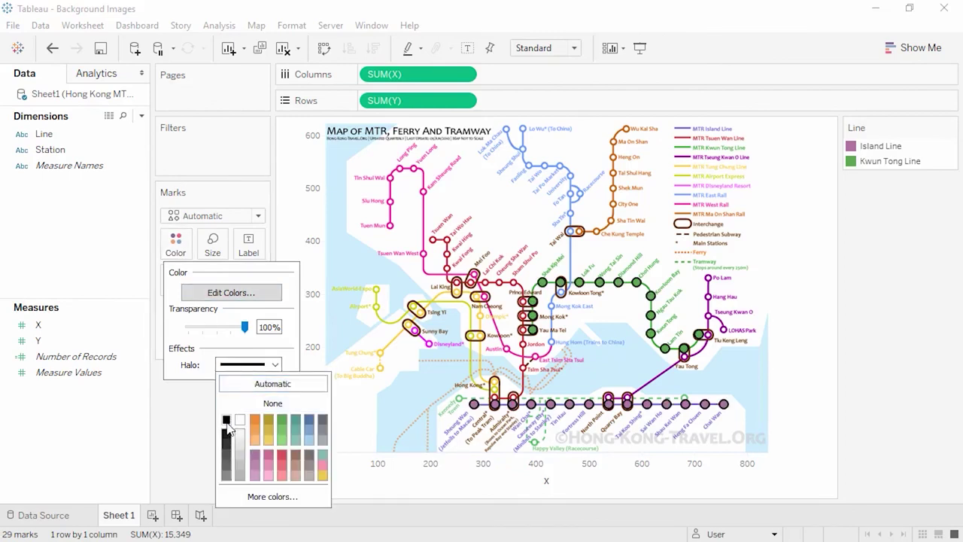
click(196, 425)
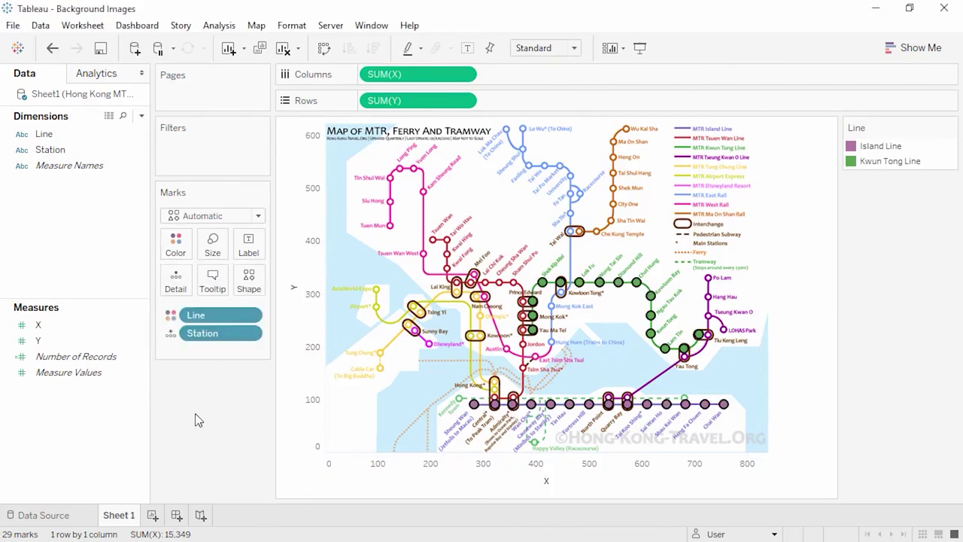
- Hide the headers of both the Y and X axes on the MTR map
right_click(318, 384)
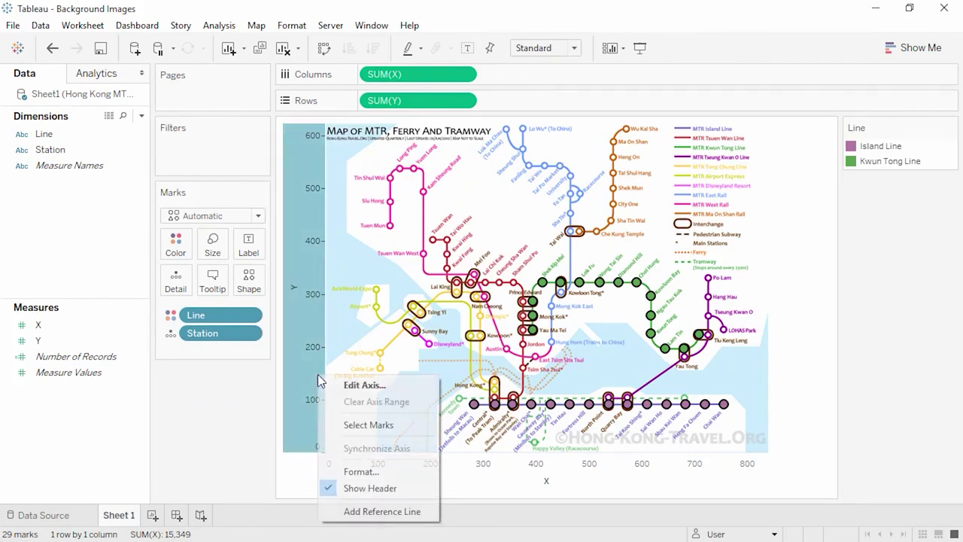
click(335, 487)
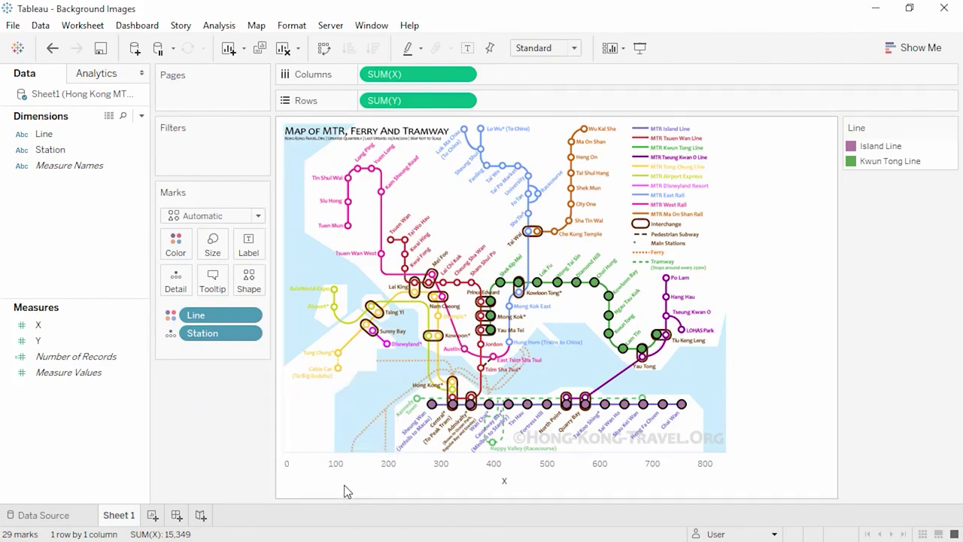
right_click(377, 479)
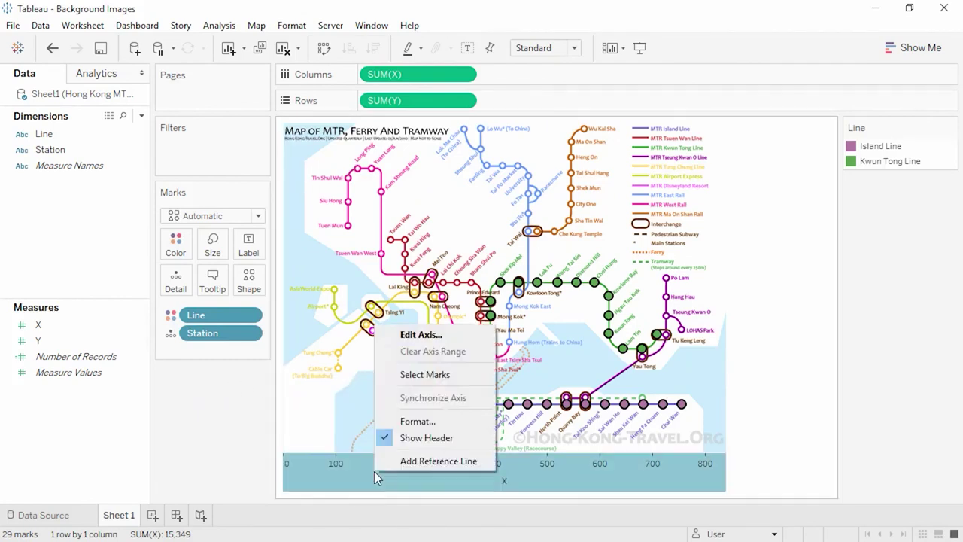
click(407, 444)
mouse_move(449, 445)
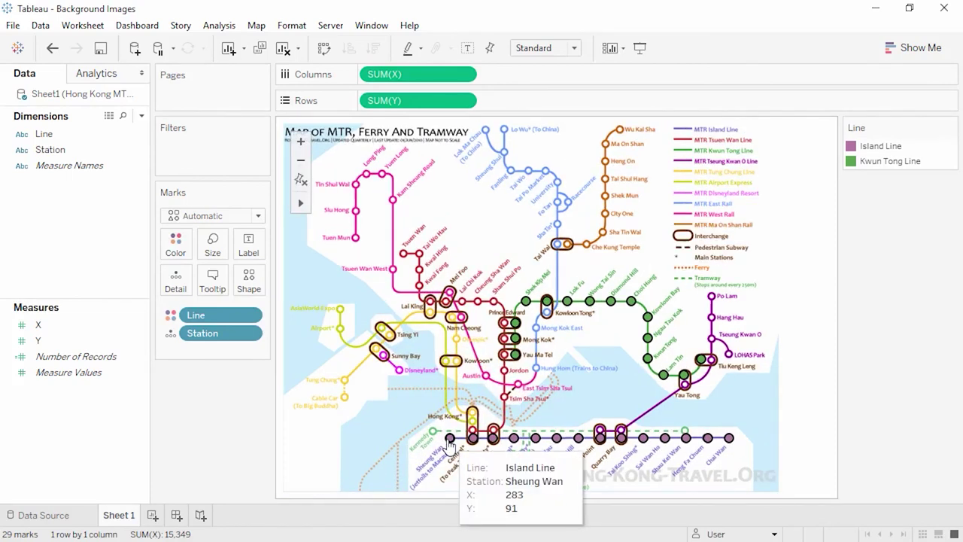
mouse_move(514, 362)
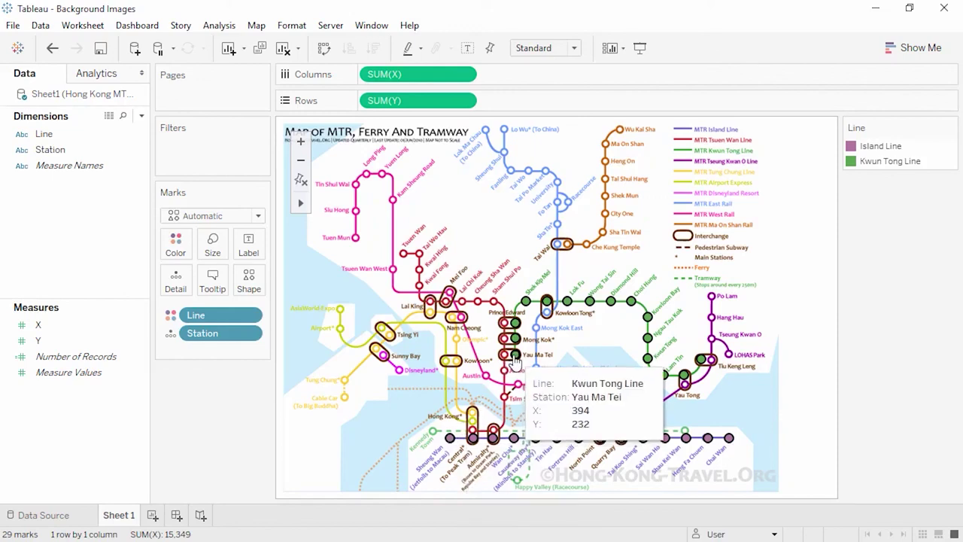